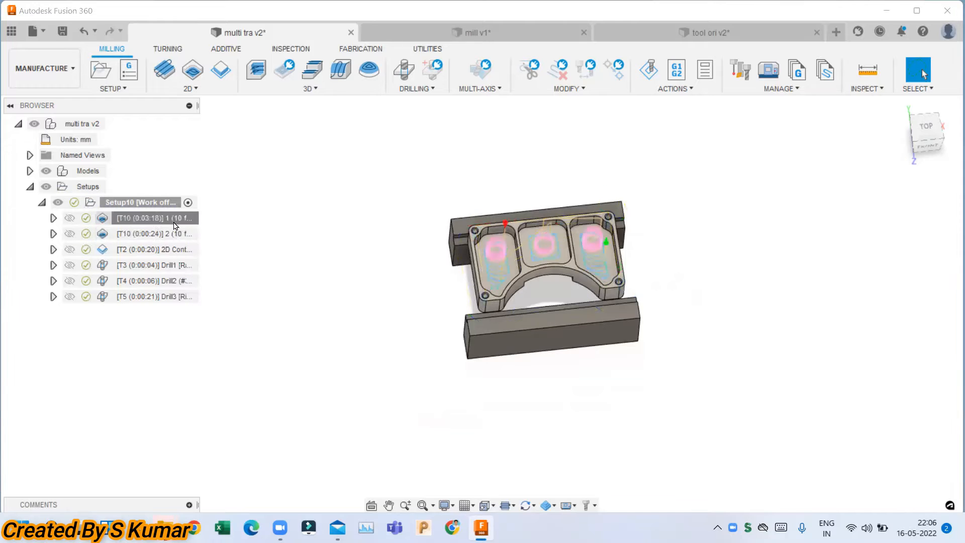
{"action": "left_click", "coordinate": [174, 219]}
{"action": "left_click", "coordinate": [180, 250], "text": "shift"}
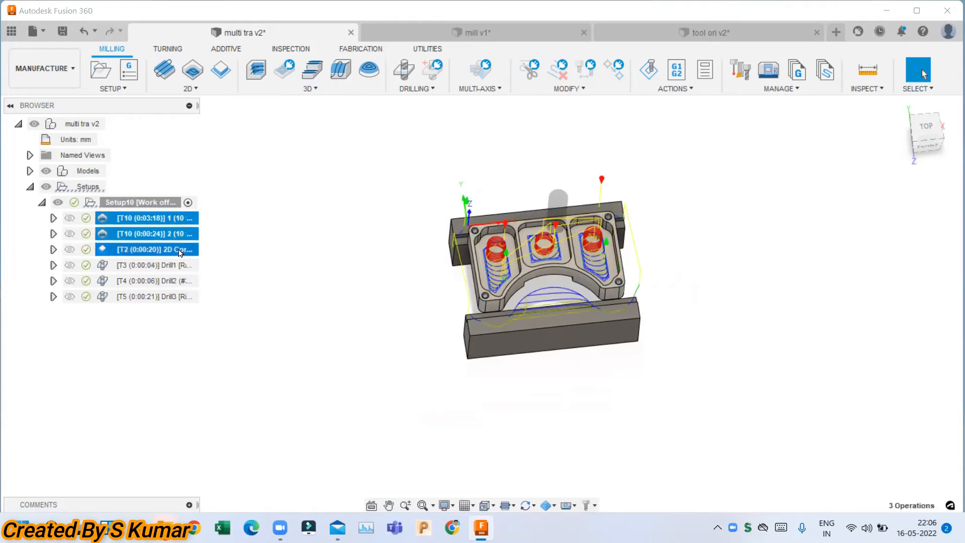
{"action": "right_click", "coordinate": [180, 251]}
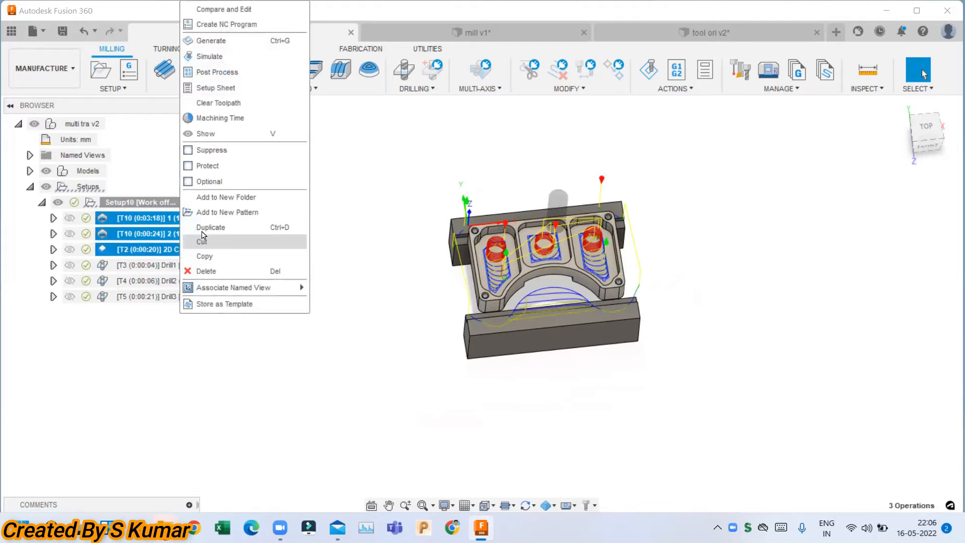
{"action": "left_click", "coordinate": [238, 218]}
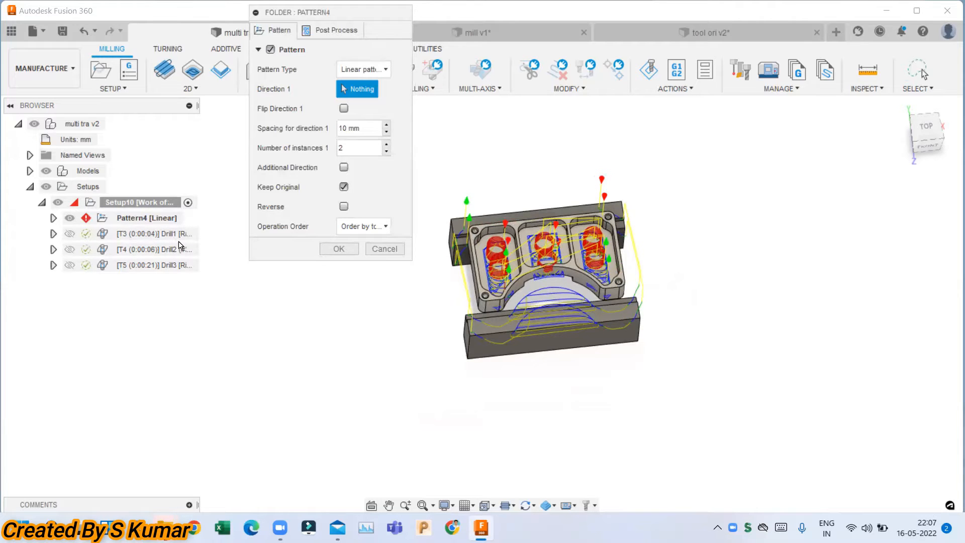
{"action": "left_click", "coordinate": [384, 249]}
Add all six operations of Setup10 to a new pattern of the linear type.
{"action": "left_click", "coordinate": [166, 221]}
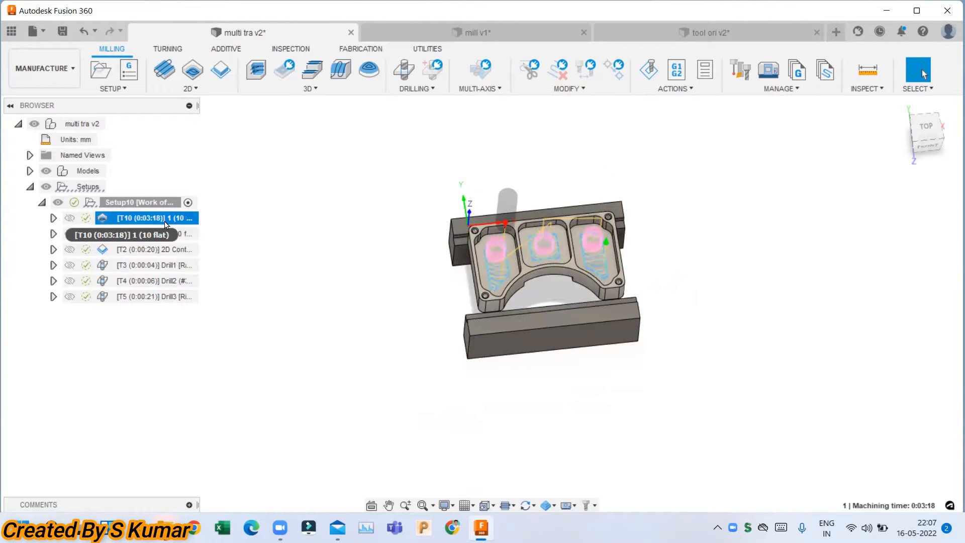
{"action": "left_click", "coordinate": [173, 296], "text": "shift"}
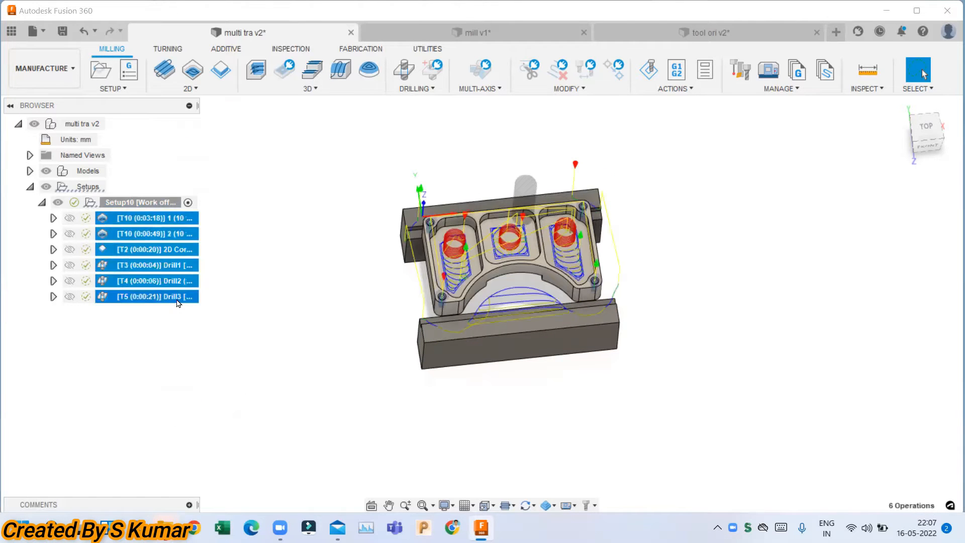
{"action": "right_click", "coordinate": [177, 302]}
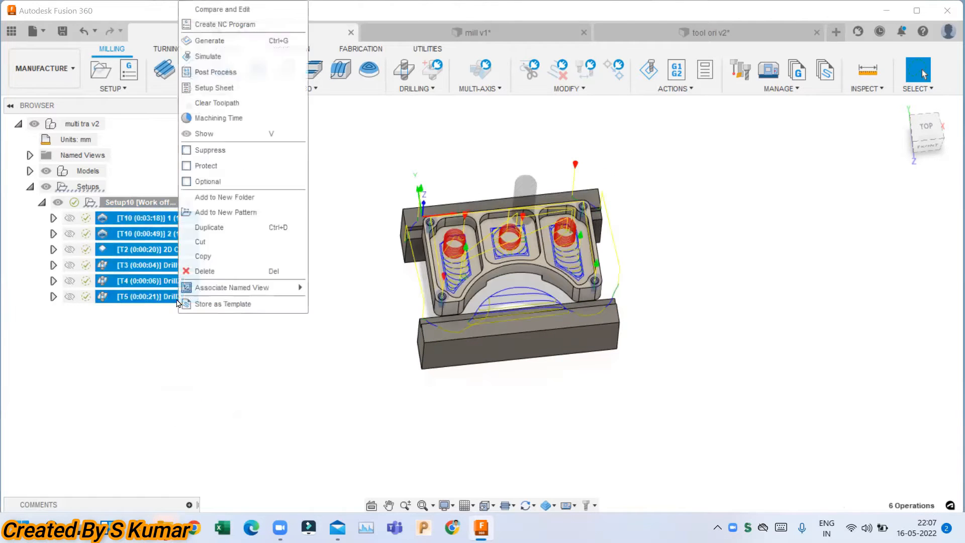
{"action": "left_click", "coordinate": [233, 212]}
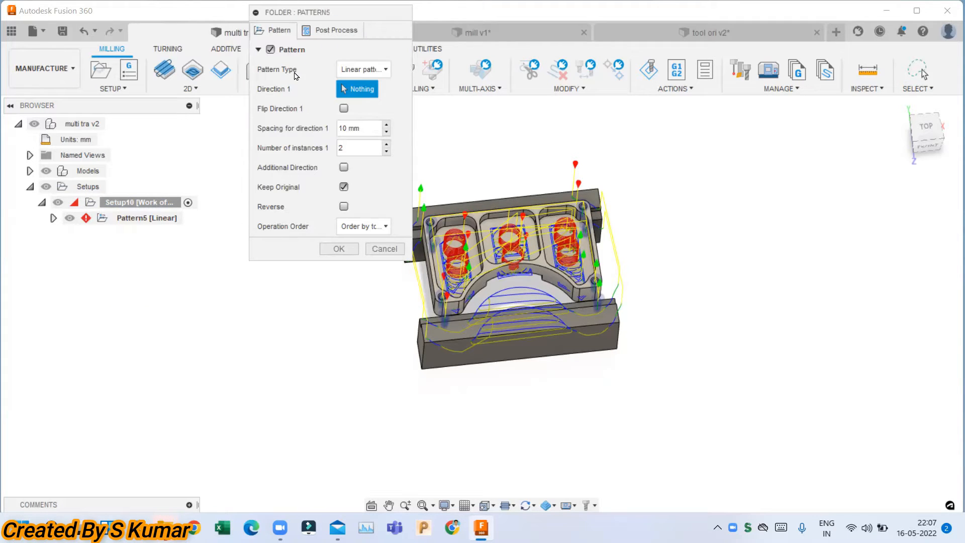
{"action": "left_click", "coordinate": [359, 73]}
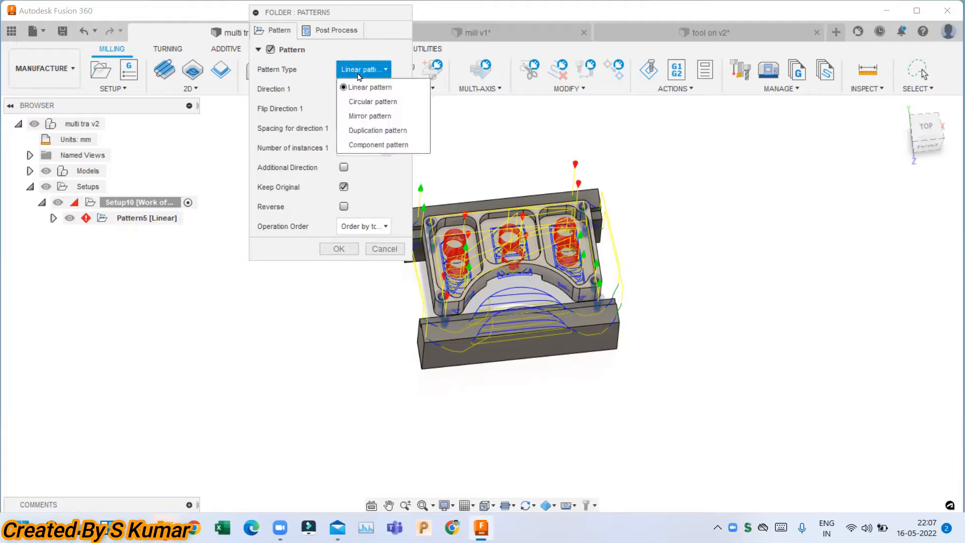
{"action": "left_click", "coordinate": [352, 86]}
Set pattern direction 1 along the long edge of the front vise jaw with a spacing of 150 mm.
{"action": "scroll", "coordinate": [675, 211], "scroll_direction": "down", "scroll_amount": 1}
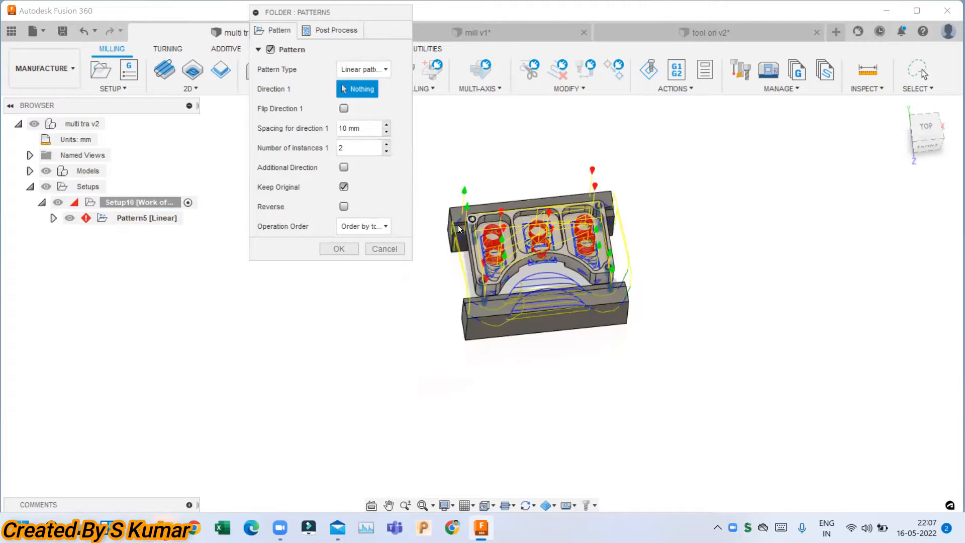
{"action": "scroll", "coordinate": [457, 225], "scroll_direction": "up", "scroll_amount": 2}
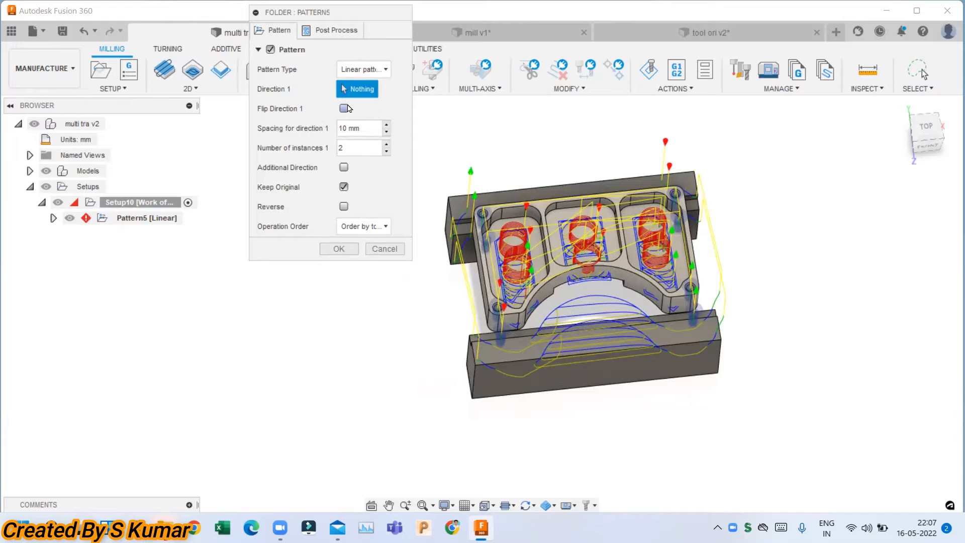
{"action": "left_click", "coordinate": [497, 364]}
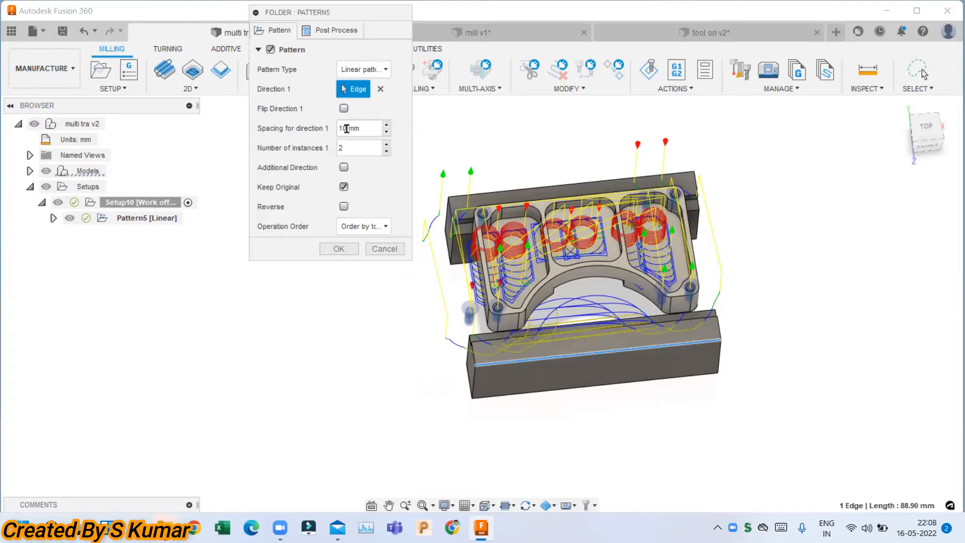
{"action": "type", "text": "0"}
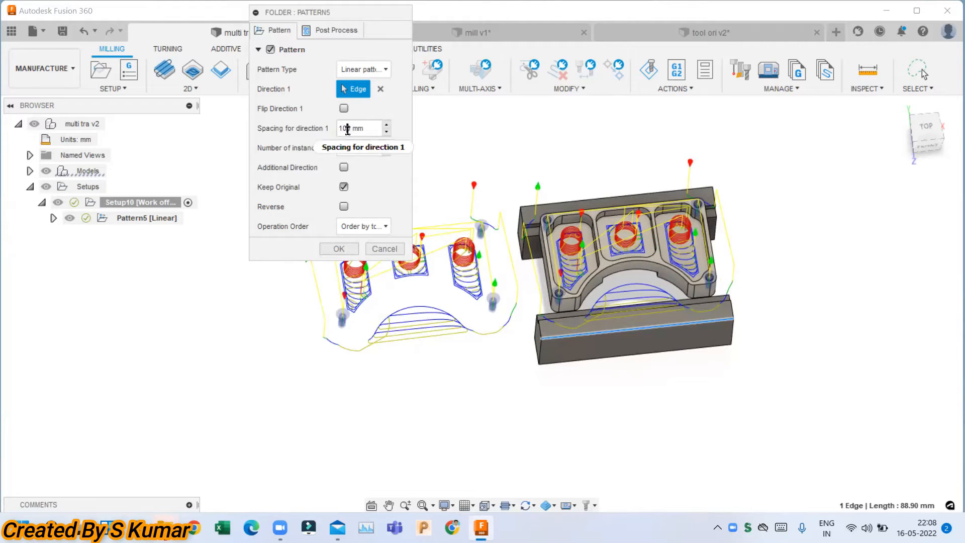
{"action": "key", "text": "BackSpace"}
{"action": "type", "text": "5"}
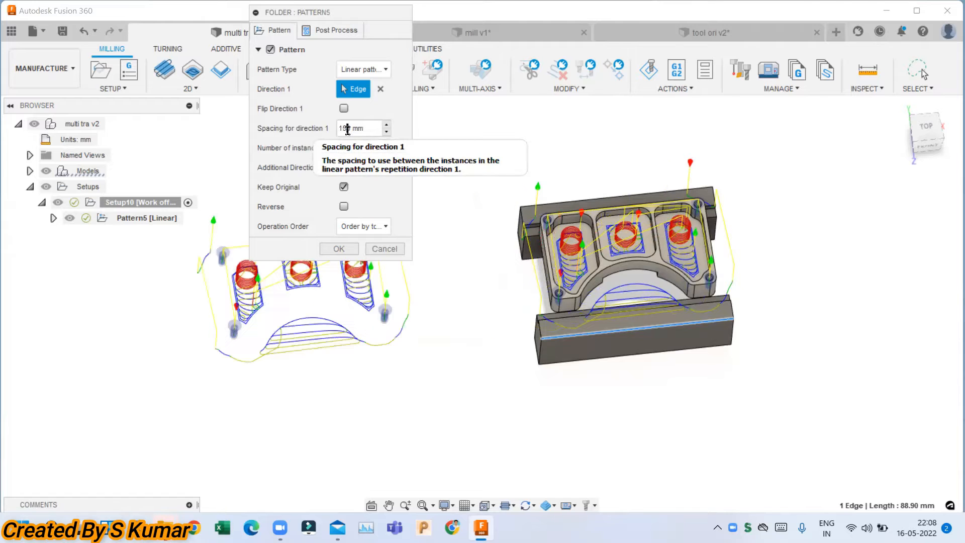
{"action": "left_click", "coordinate": [364, 132]}
{"action": "scroll", "coordinate": [619, 125], "scroll_direction": "up", "scroll_amount": 1}
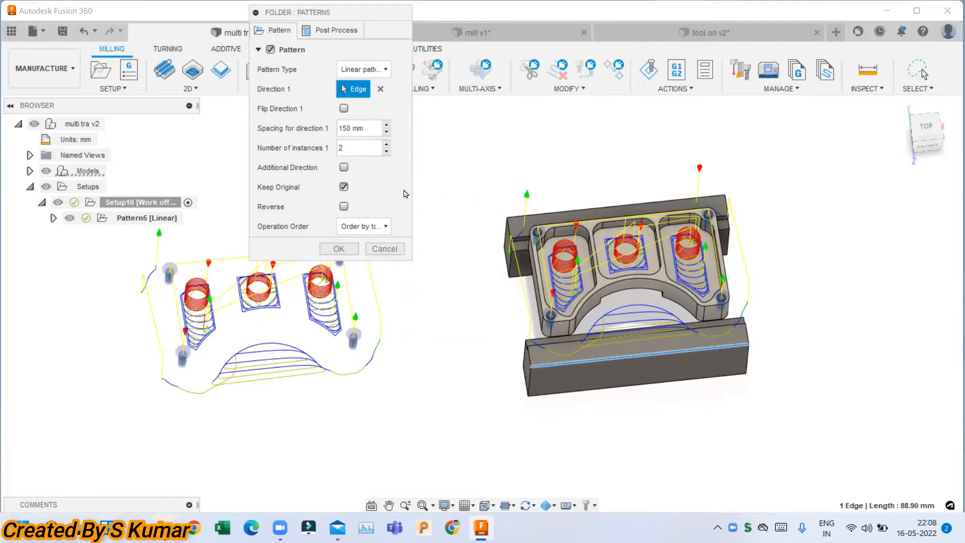
{"action": "scroll", "coordinate": [627, 240], "scroll_direction": "down", "scroll_amount": 2}
Set direction 1 to 5 instances and flip it to the opposite side of the part.
{"action": "key", "text": "Tab"}
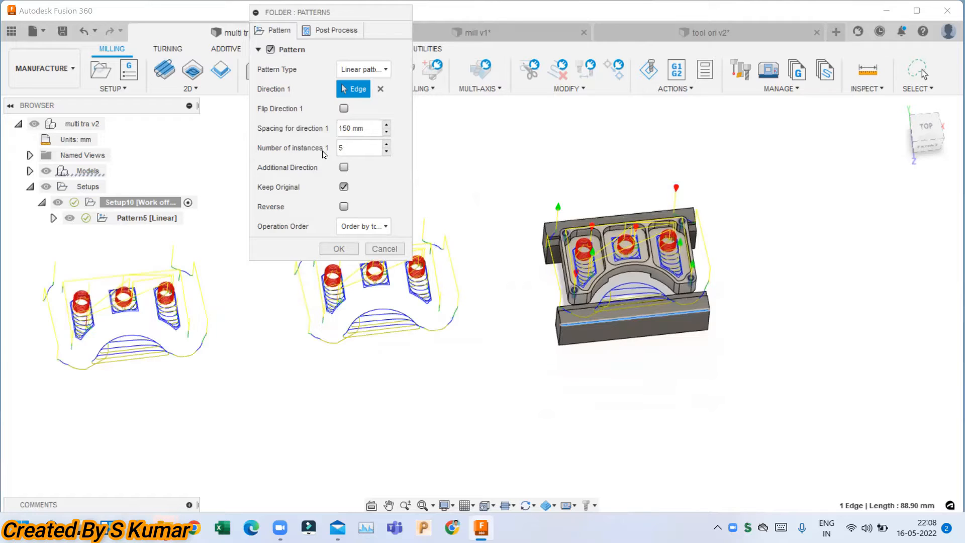
{"action": "scroll", "coordinate": [559, 284], "scroll_direction": "down", "scroll_amount": 3}
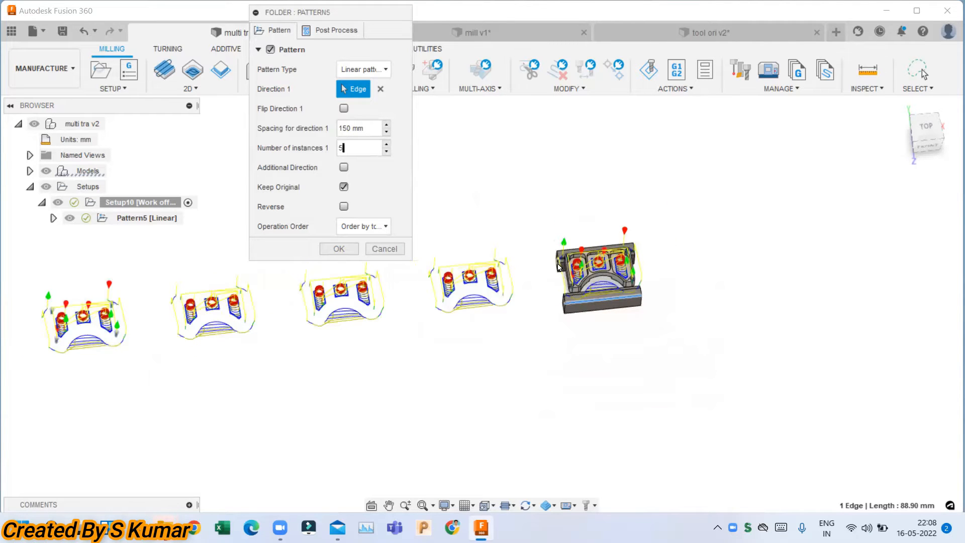
{"action": "left_click", "coordinate": [344, 108]}
{"action": "scroll", "coordinate": [435, 307], "scroll_direction": "down", "scroll_amount": 4}
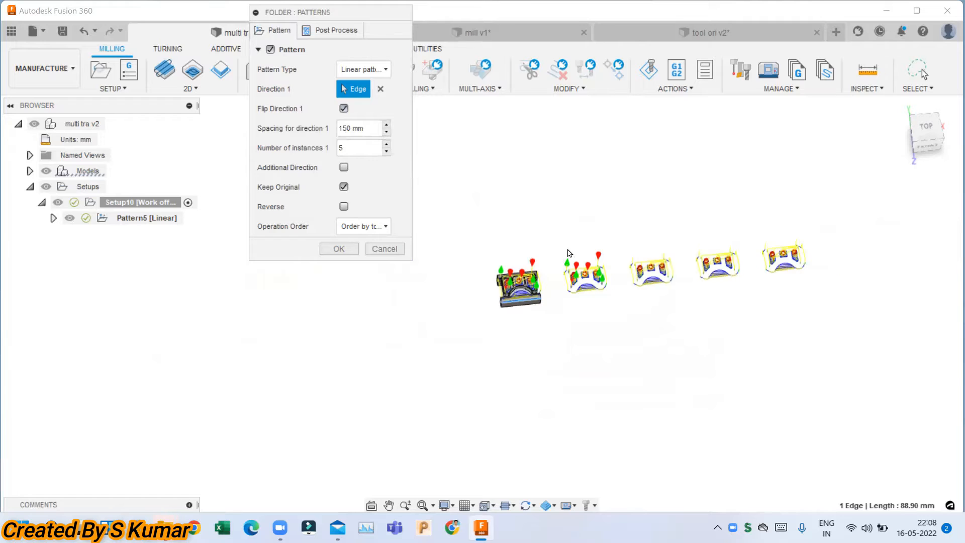
{"action": "scroll", "coordinate": [684, 257], "scroll_direction": "up", "scroll_amount": 2}
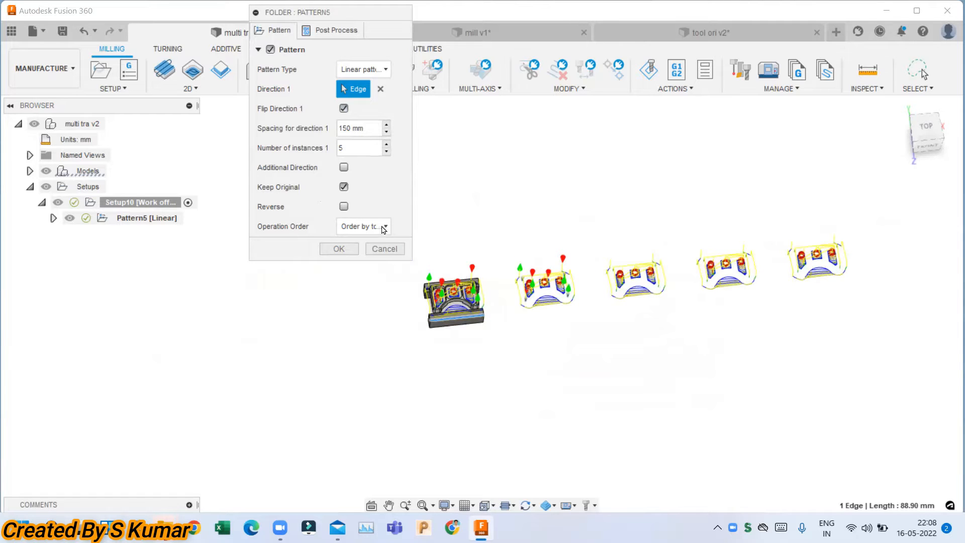
Enable an additional pattern direction and set it along the short end edge of the front vise jaw.
{"action": "left_click", "coordinate": [343, 168]}
{"action": "scroll", "coordinate": [431, 317], "scroll_direction": "up", "scroll_amount": 5}
{"action": "scroll", "coordinate": [434, 318], "scroll_direction": "up", "scroll_amount": 2}
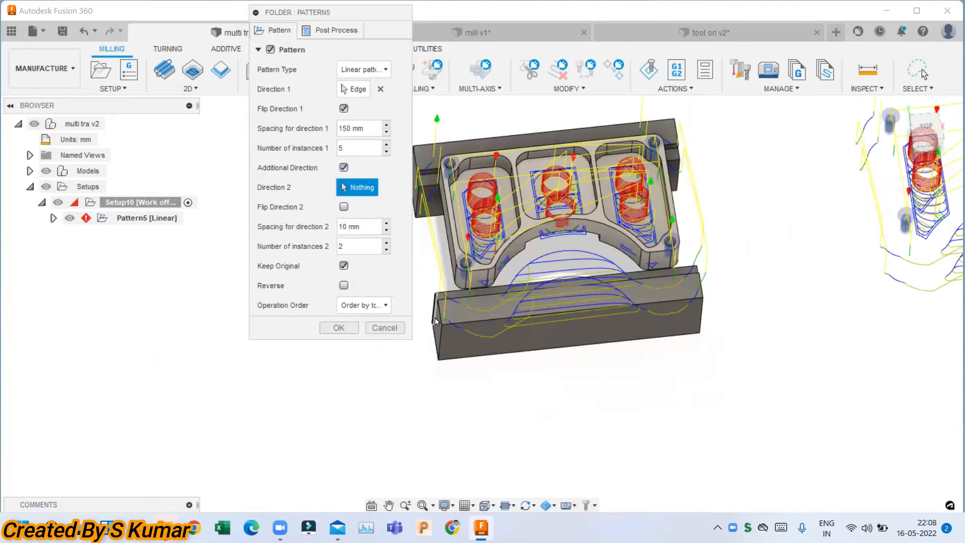
{"action": "middle_click_drag", "start_coordinate": [442, 321], "coordinate": [539, 338], "text": "shift"}
{"action": "scroll", "coordinate": [540, 340], "scroll_direction": "down", "scroll_amount": 2}
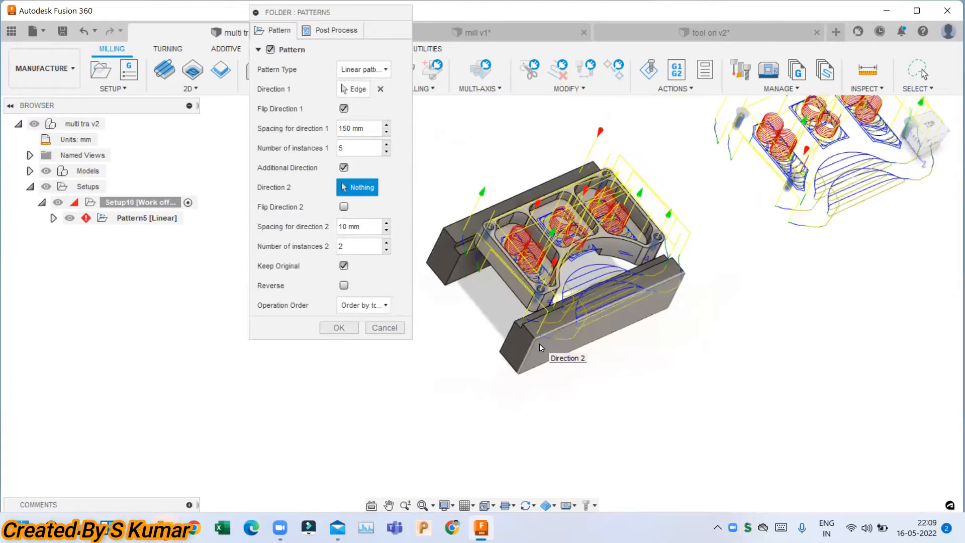
{"action": "left_click", "coordinate": [30, 170]}
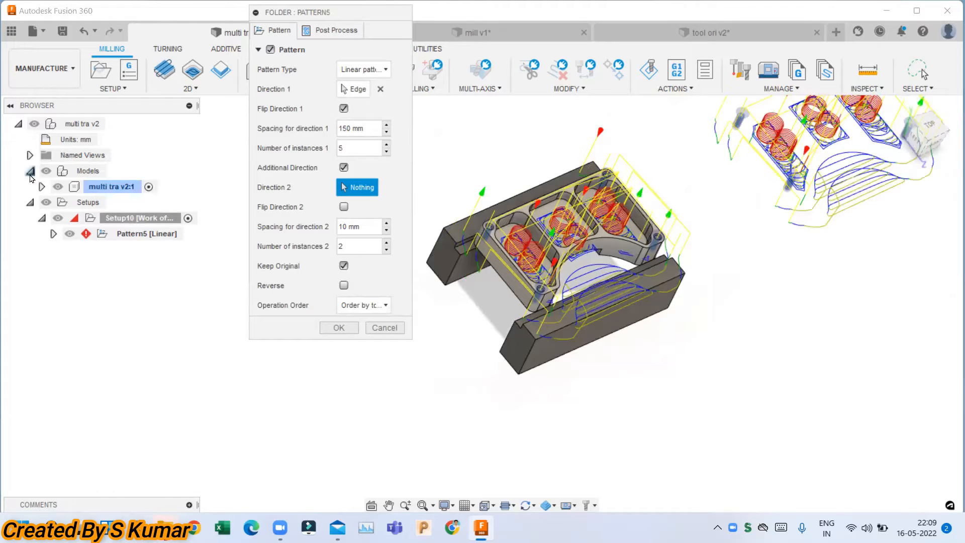
{"action": "left_click", "coordinate": [41, 187]}
{"action": "scroll", "coordinate": [533, 314], "scroll_direction": "down", "scroll_amount": 3}
{"action": "scroll", "coordinate": [535, 317], "scroll_direction": "up", "scroll_amount": 2}
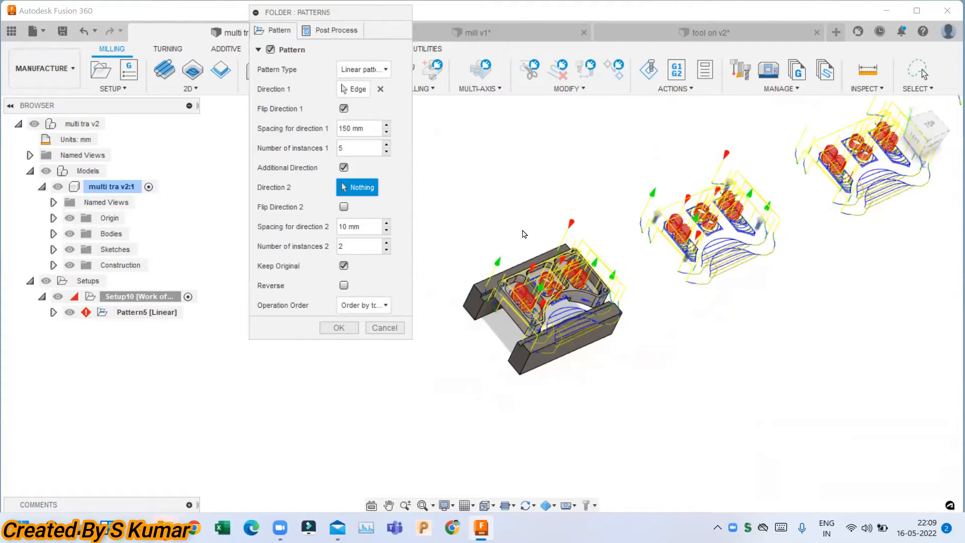
{"action": "middle_click_drag", "start_coordinate": [546, 305], "coordinate": [505, 314], "text": "shift"}
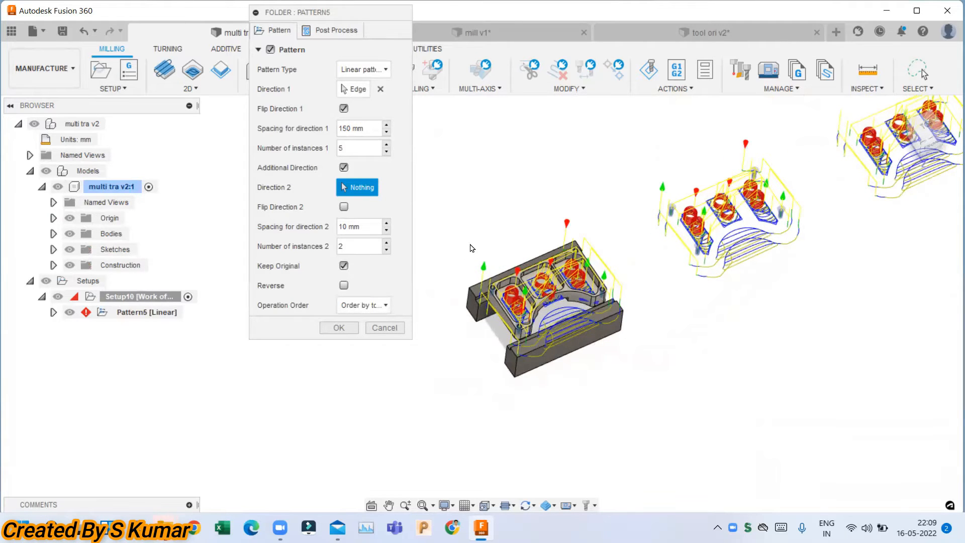
{"action": "scroll", "coordinate": [466, 281], "scroll_direction": "up", "scroll_amount": 3}
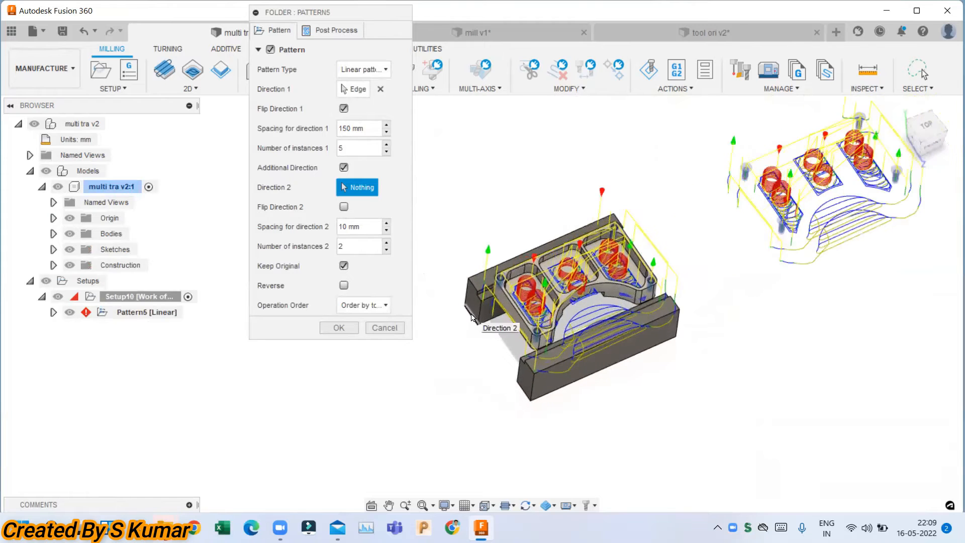
{"action": "scroll", "coordinate": [473, 319], "scroll_direction": "down", "scroll_amount": 3}
{"action": "scroll", "coordinate": [510, 327], "scroll_direction": "up", "scroll_amount": 4}
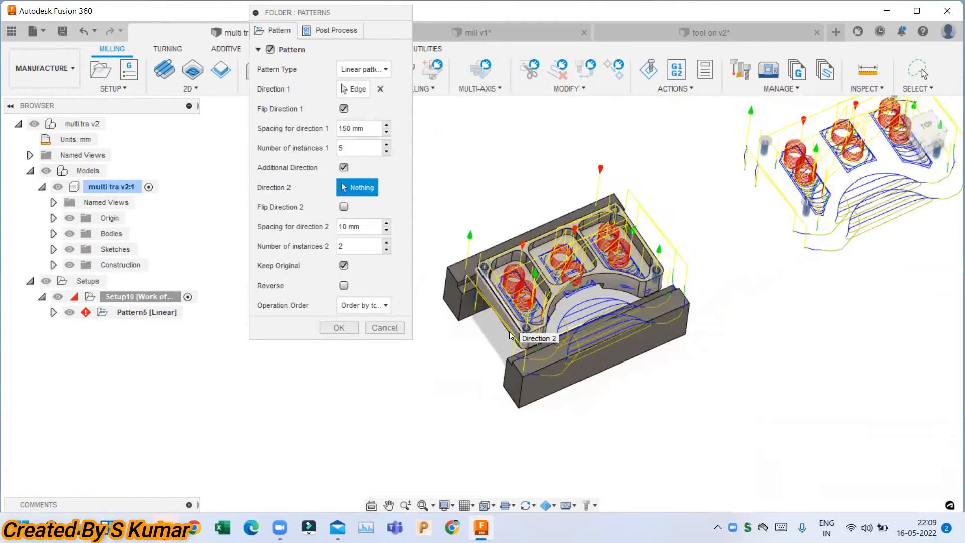
{"action": "left_click", "coordinate": [520, 372]}
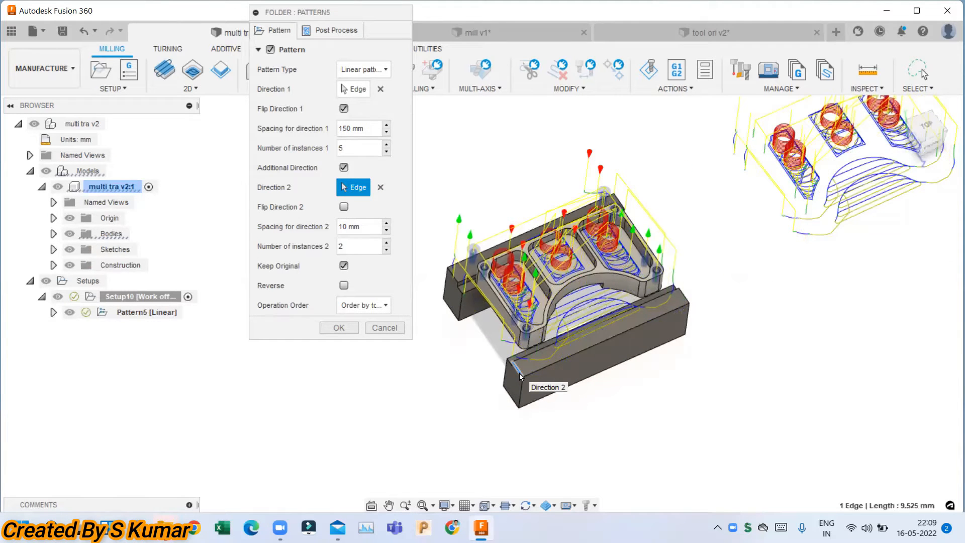
Set direction 2 to 3 instances with a spacing of 100 mm.
{"action": "scroll", "coordinate": [520, 372], "scroll_direction": "down", "scroll_amount": 5}
{"action": "left_click_drag", "start_coordinate": [347, 246], "coordinate": [277, 247]}
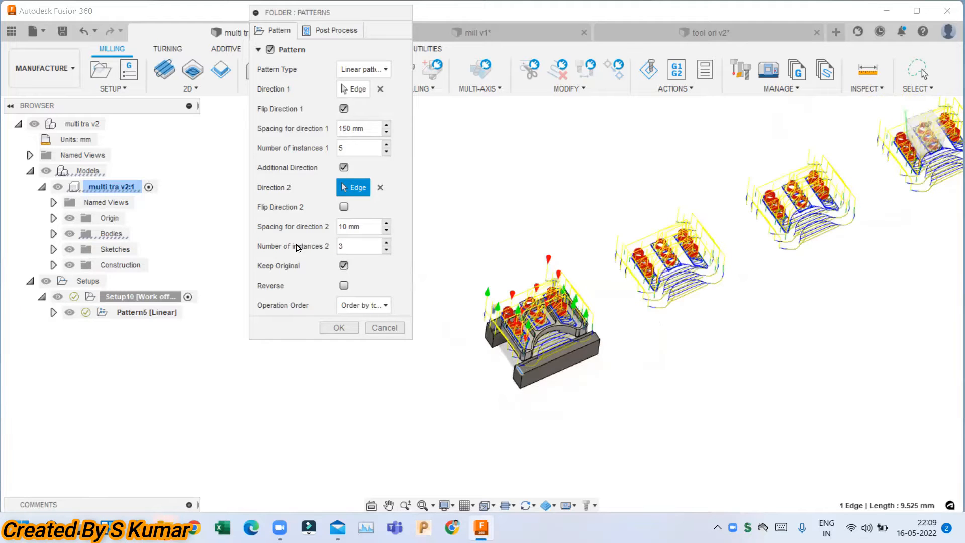
{"action": "left_click", "coordinate": [342, 226]}
{"action": "type", "text": "0"}
{"action": "scroll", "coordinate": [560, 282], "scroll_direction": "down", "scroll_amount": 2}
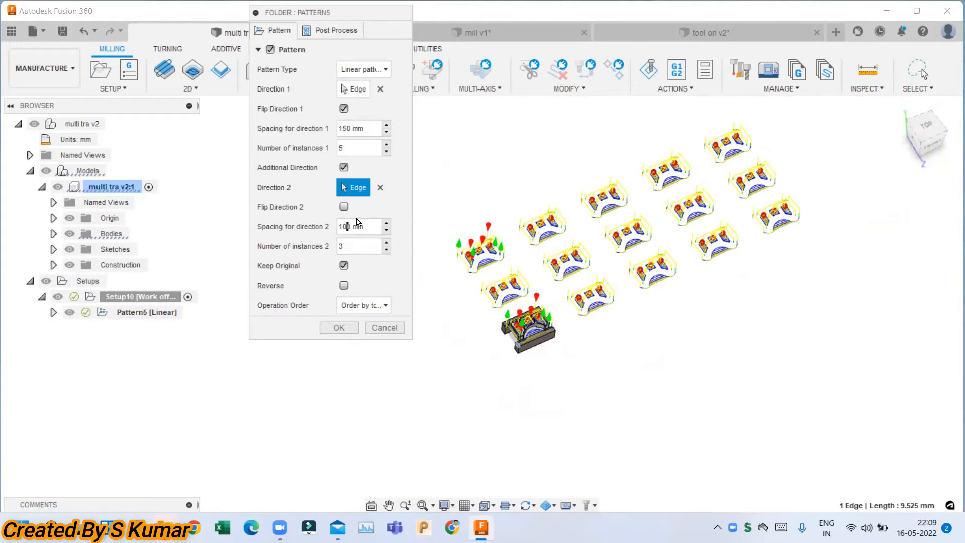
Try the pattern with direction 2 flipped and with the original toolpaths excluded, restoring each setting.
{"action": "left_click", "coordinate": [344, 207]}
{"action": "left_click", "coordinate": [344, 207]}
{"action": "double_click", "coordinate": [370, 226]}
{"action": "left_click", "coordinate": [363, 247]}
{"action": "scroll", "coordinate": [531, 324], "scroll_direction": "up", "scroll_amount": 2}
{"action": "scroll", "coordinate": [531, 324], "scroll_direction": "up", "scroll_amount": 3}
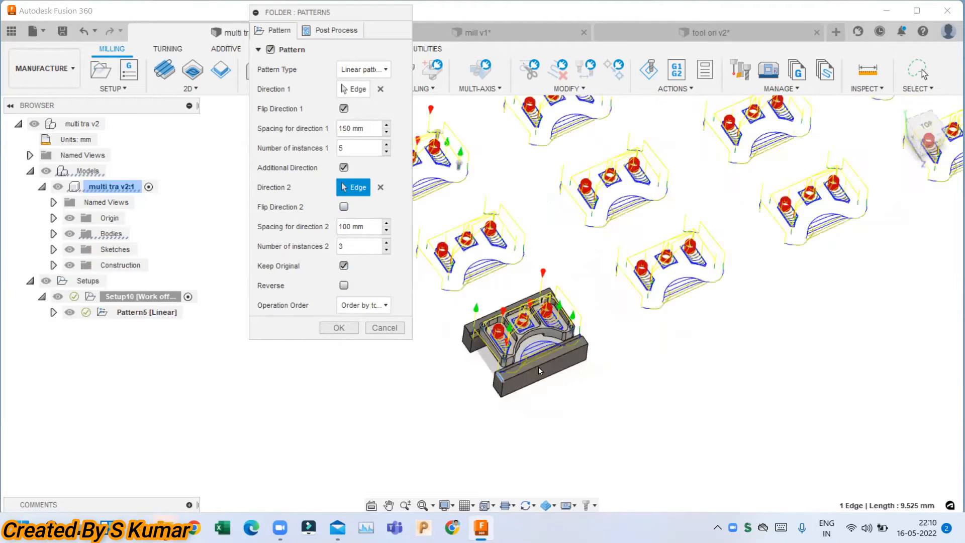
{"action": "left_click", "coordinate": [344, 267]}
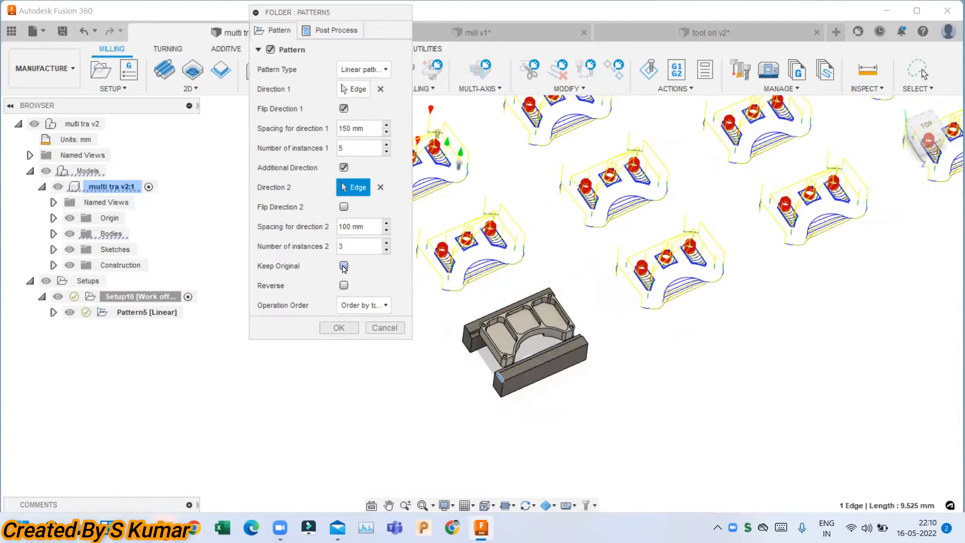
{"action": "left_click", "coordinate": [344, 266]}
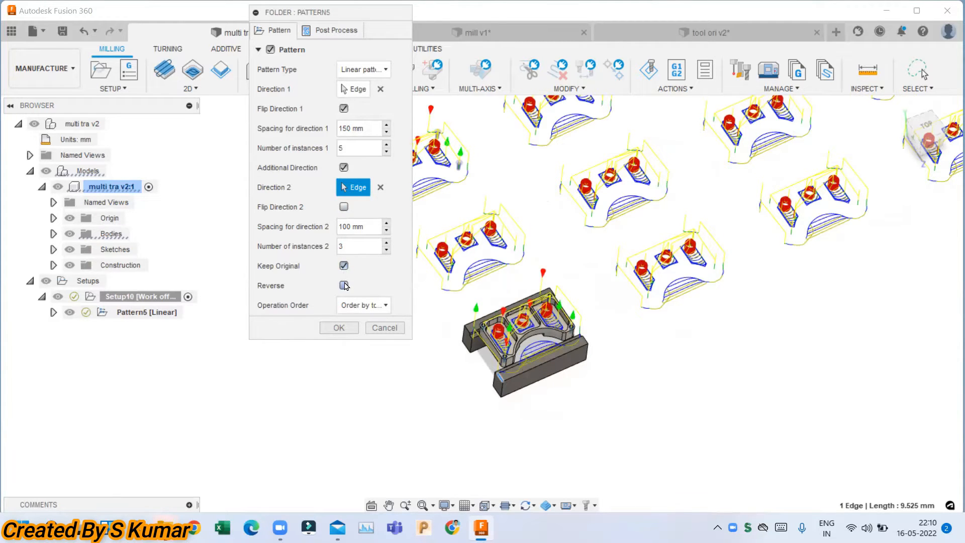
Review the complete toolpath grid and accept the linear pattern settings.
{"action": "scroll", "coordinate": [506, 367], "scroll_direction": "down", "scroll_amount": 3}
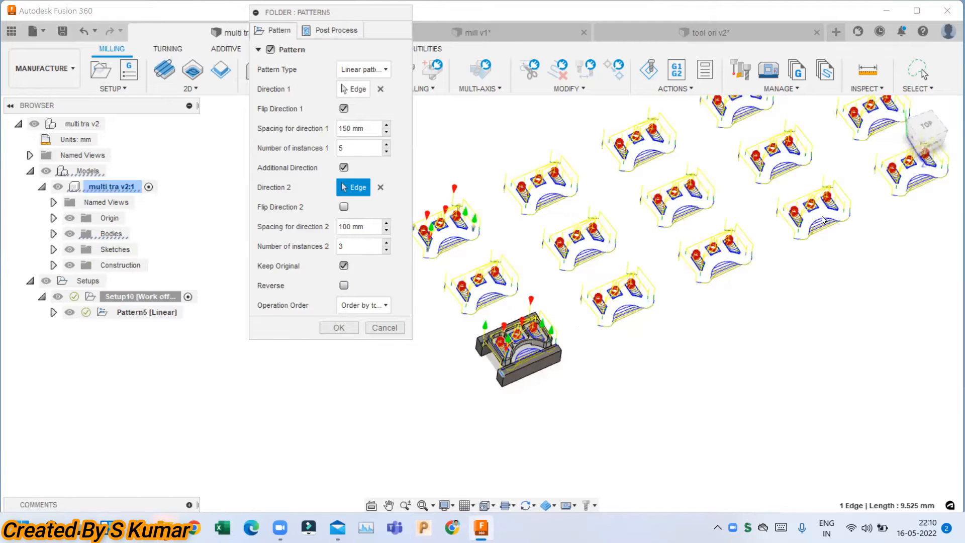
{"action": "scroll", "coordinate": [696, 308], "scroll_direction": "down", "scroll_amount": 2}
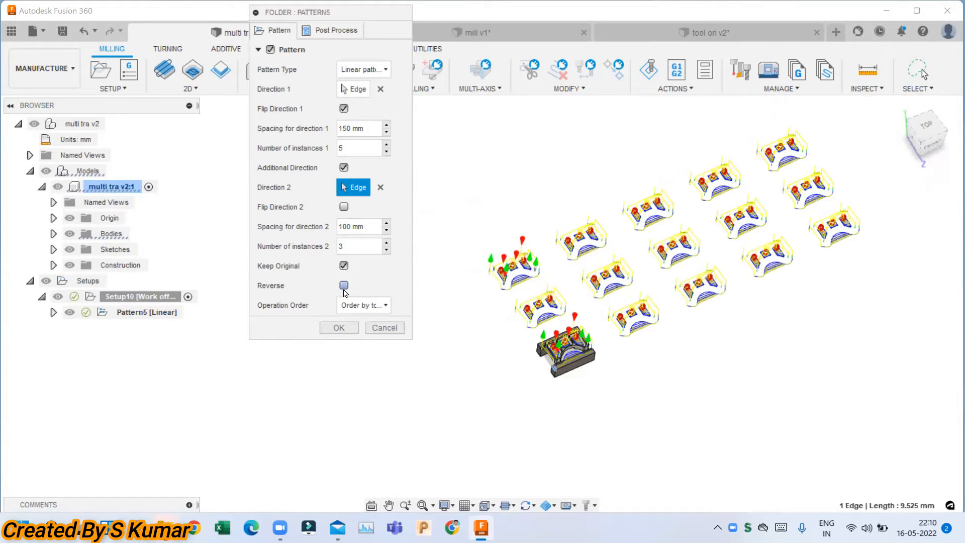
{"action": "left_click", "coordinate": [339, 329]}
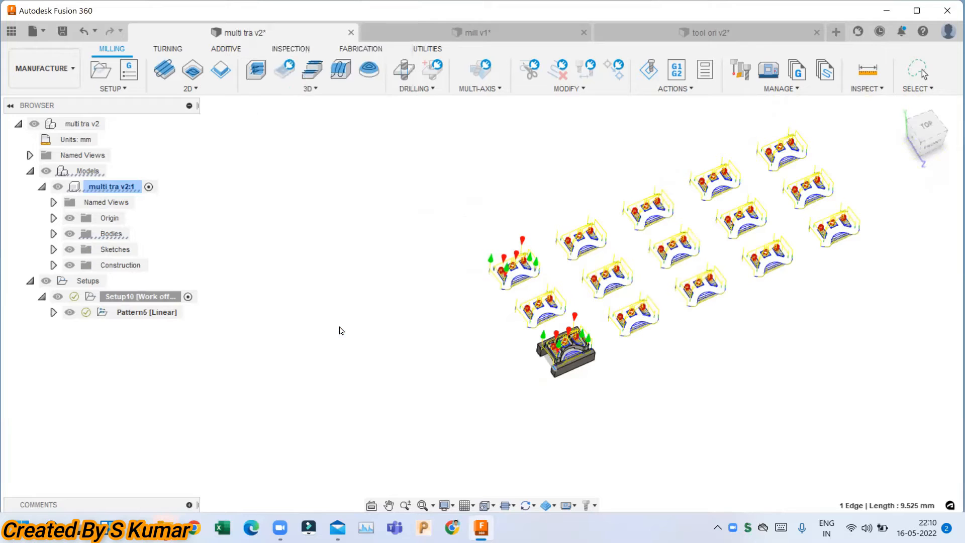
Simulate the linear pattern's toolpaths, play the tool moving between part instances, and close the simulation.
{"action": "left_click", "coordinate": [133, 313]}
{"action": "right_click", "coordinate": [147, 313]}
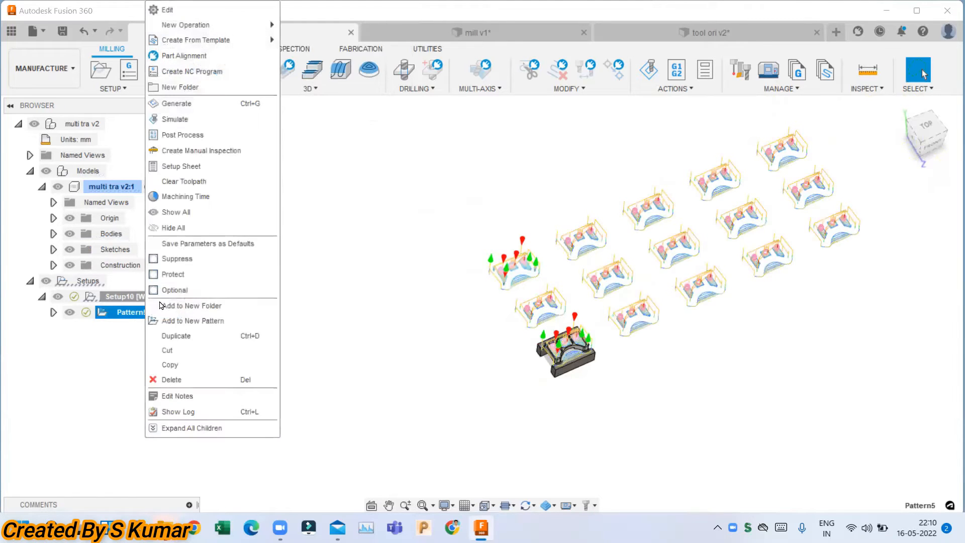
{"action": "left_click", "coordinate": [199, 133]}
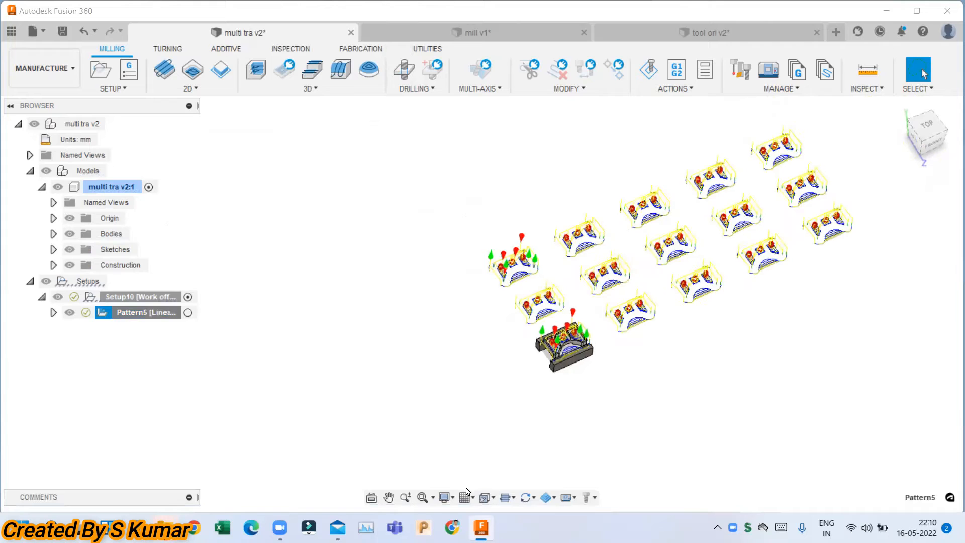
{"action": "left_click", "coordinate": [778, 346]}
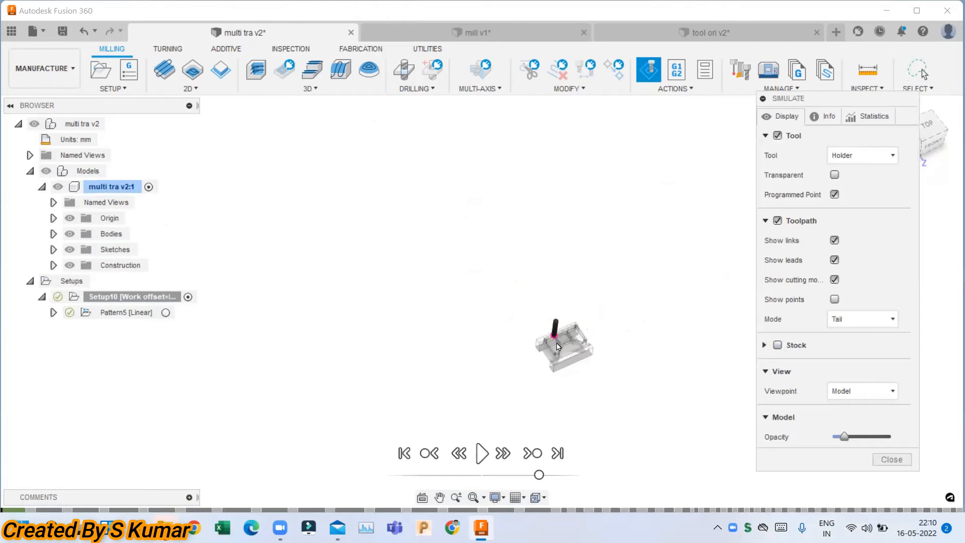
{"action": "left_click", "coordinate": [486, 460]}
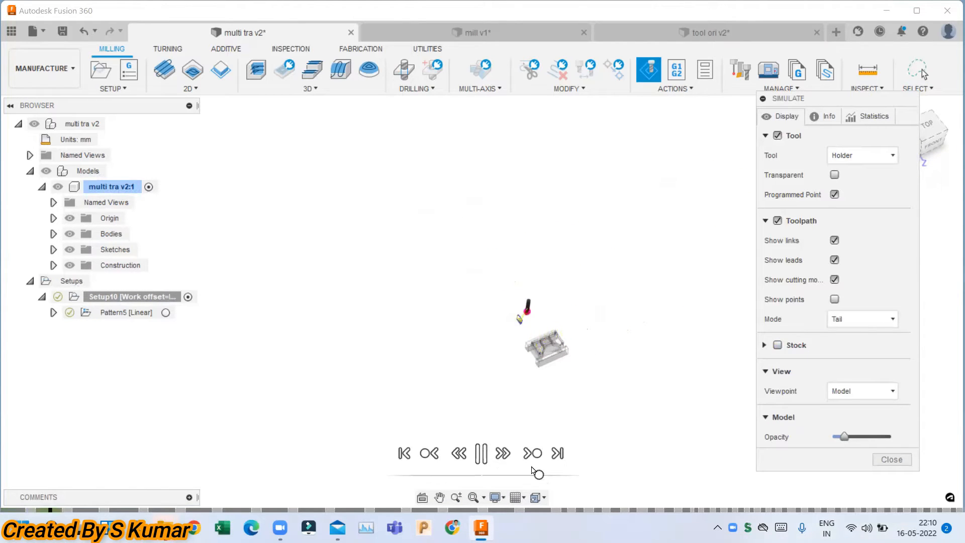
{"action": "left_click", "coordinate": [497, 452]}
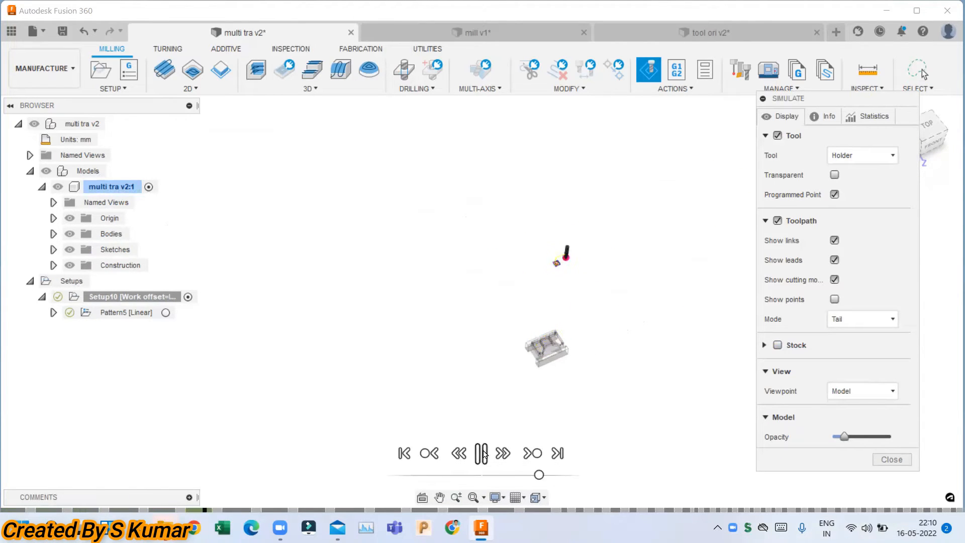
{"action": "left_click", "coordinate": [519, 322]}
{"action": "left_click", "coordinate": [554, 352]}
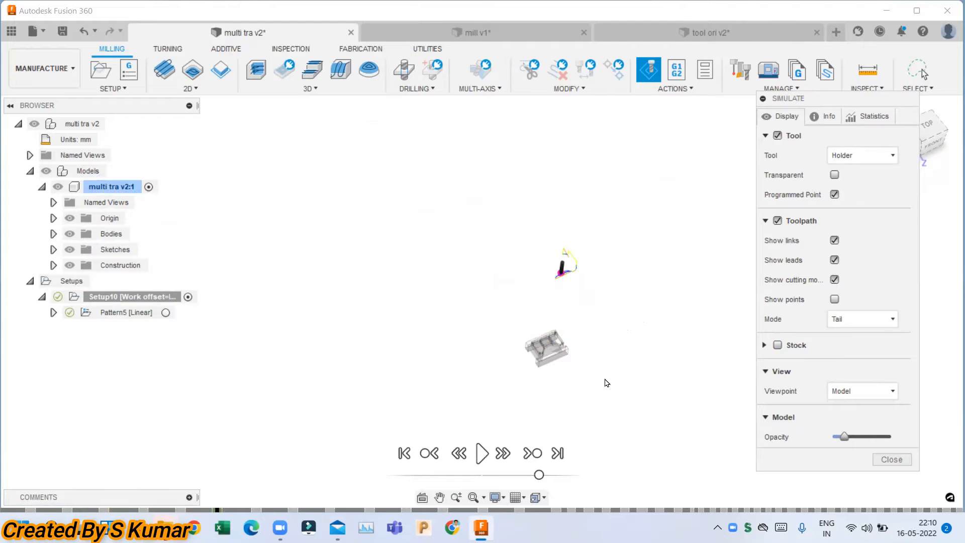
{"action": "left_click", "coordinate": [892, 460]}
Enable the Reverse option in the linear pattern's settings and accept the change.
{"action": "left_click", "coordinate": [151, 312]}
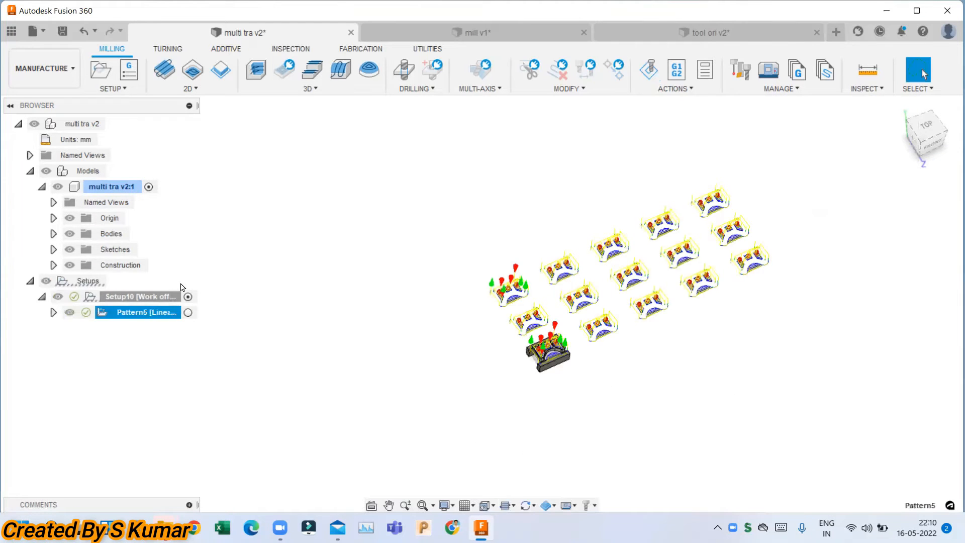
{"action": "right_click", "coordinate": [157, 312]}
{"action": "left_click", "coordinate": [223, 11]}
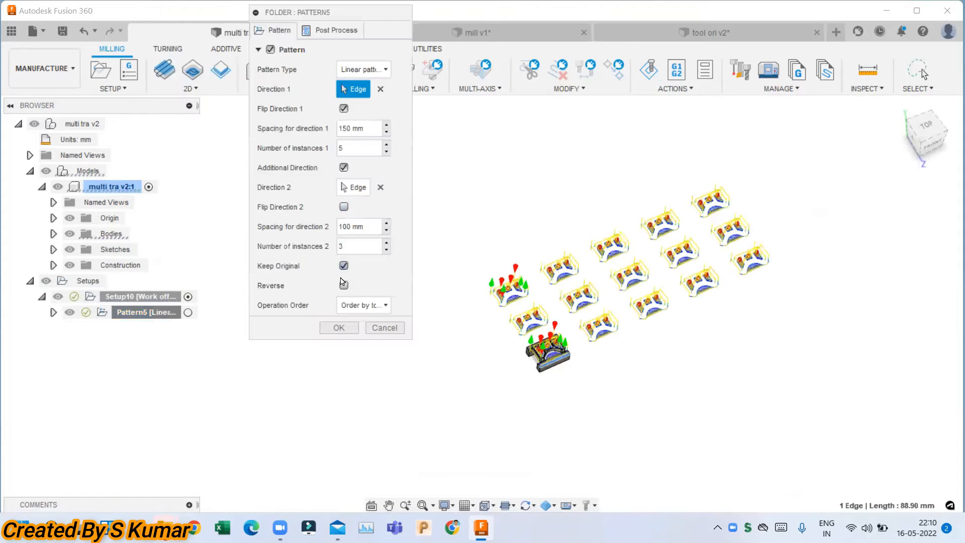
{"action": "left_click", "coordinate": [339, 327]}
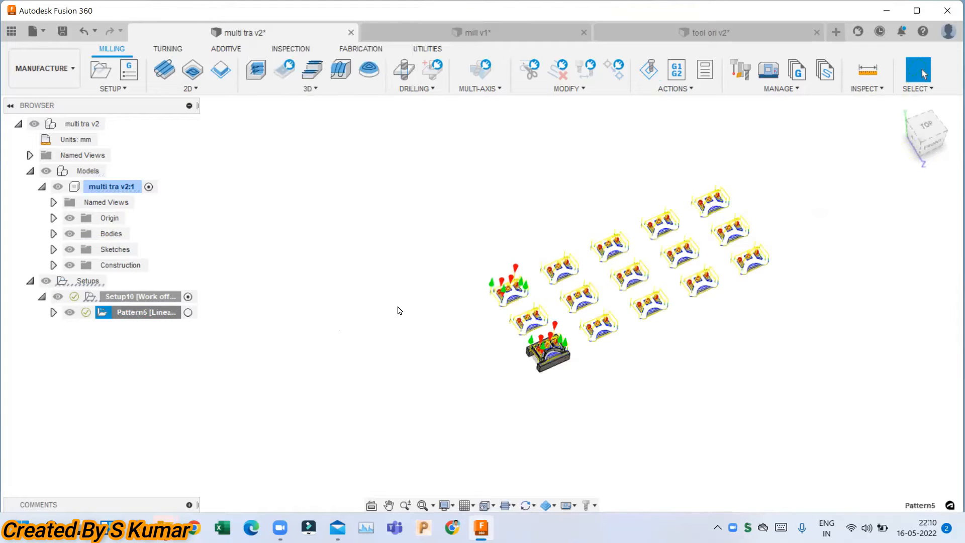
Simulate the reversed pattern to examine the machining order of the instances, and close the simulation.
{"action": "right_click", "coordinate": [154, 312]}
{"action": "left_click", "coordinate": [206, 122]}
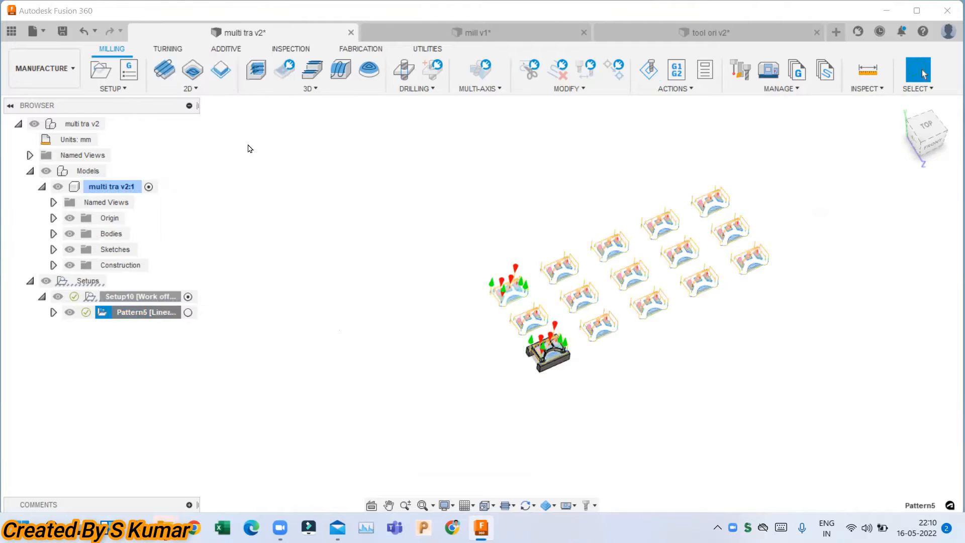
{"action": "left_click", "coordinate": [482, 453]}
{"action": "left_click", "coordinate": [481, 453]}
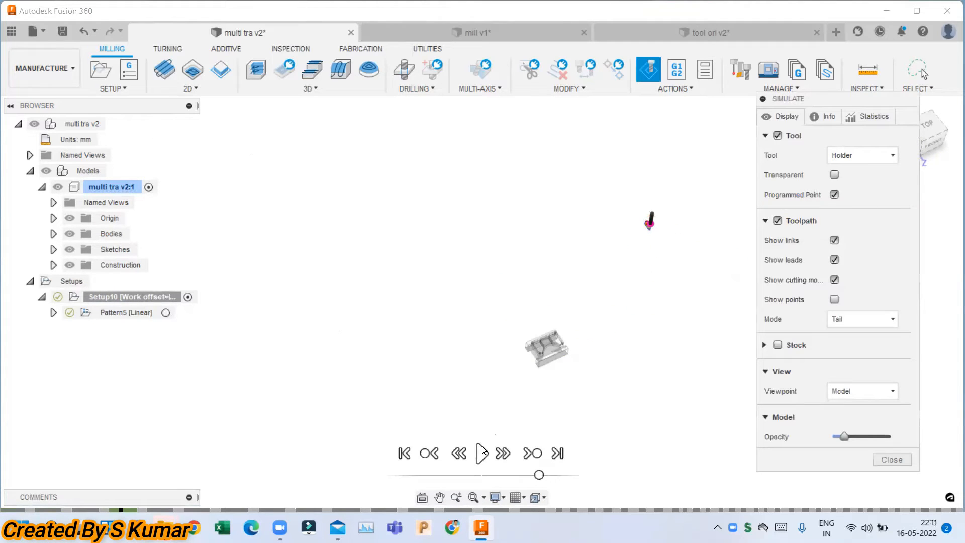
{"action": "left_click", "coordinate": [892, 459]}
Try the pattern with Reverse off and operation order set to Order by tool, examine the toolpaths, and discard the edits.
{"action": "left_click", "coordinate": [125, 312]}
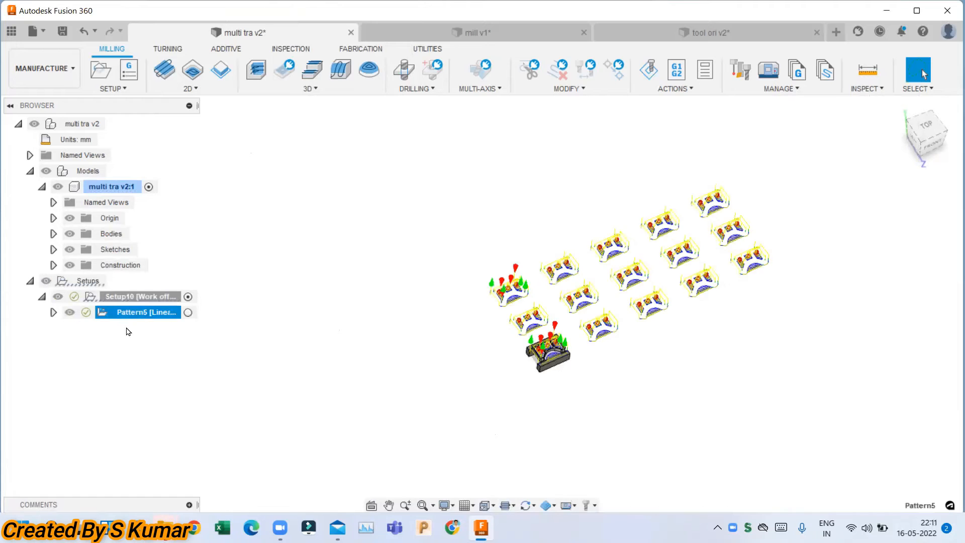
{"action": "right_click", "coordinate": [143, 312]}
{"action": "left_click", "coordinate": [207, 9]}
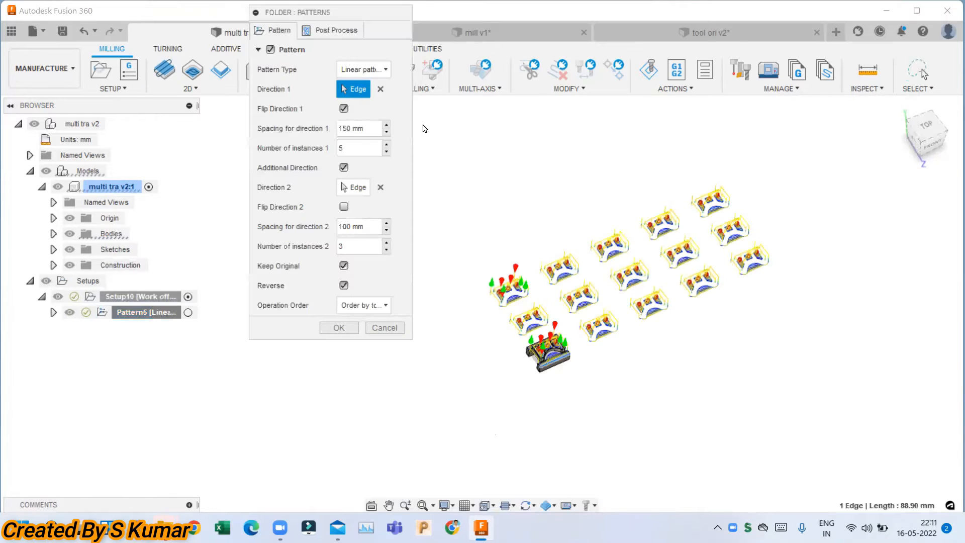
{"action": "left_click", "coordinate": [344, 285]}
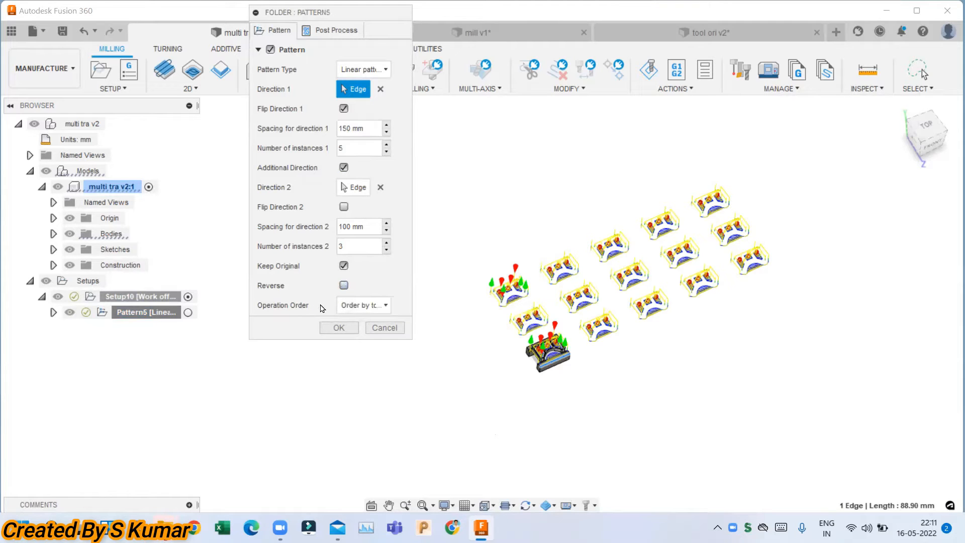
{"action": "left_click", "coordinate": [375, 307]}
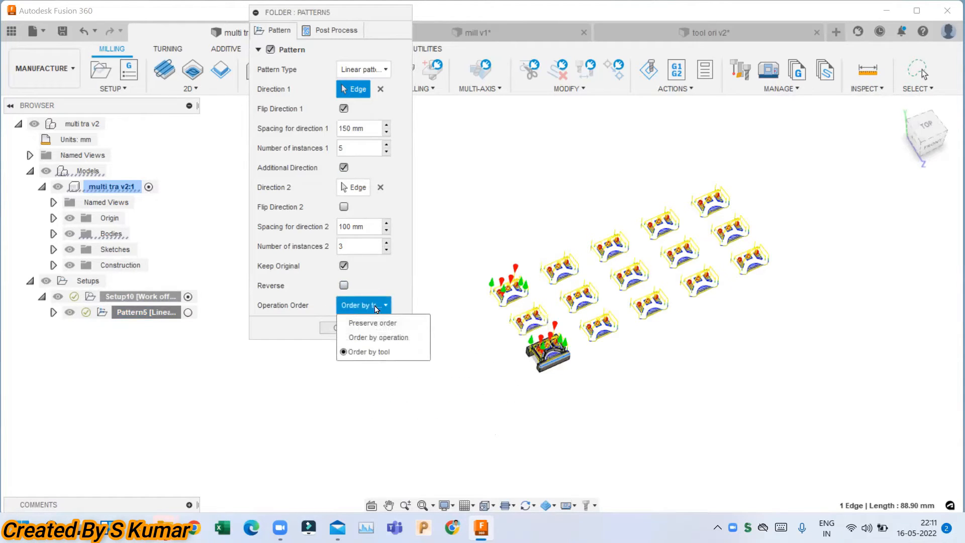
{"action": "left_click", "coordinate": [376, 352]}
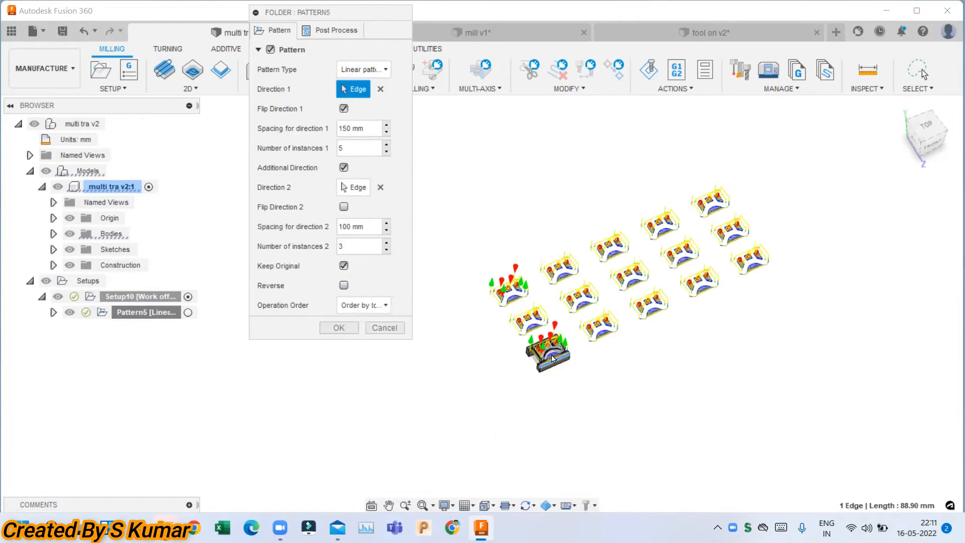
{"action": "scroll", "coordinate": [544, 354], "scroll_direction": "up", "scroll_amount": 10}
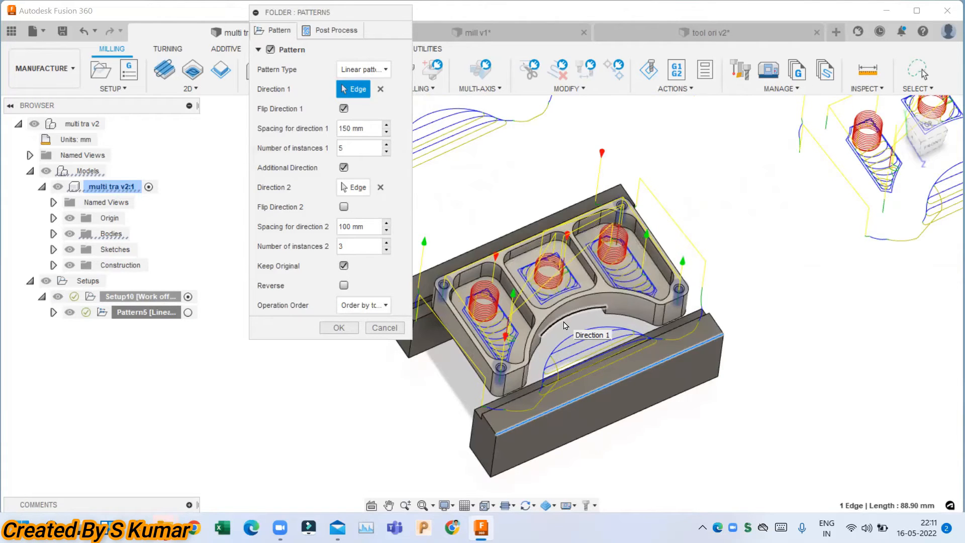
{"action": "scroll", "coordinate": [563, 326], "scroll_direction": "down", "scroll_amount": 5}
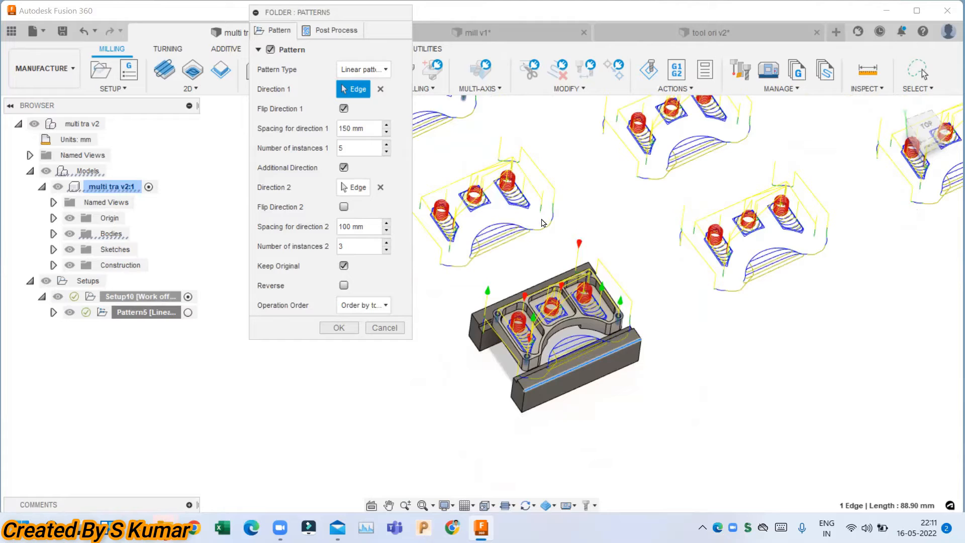
{"action": "left_click", "coordinate": [384, 307]}
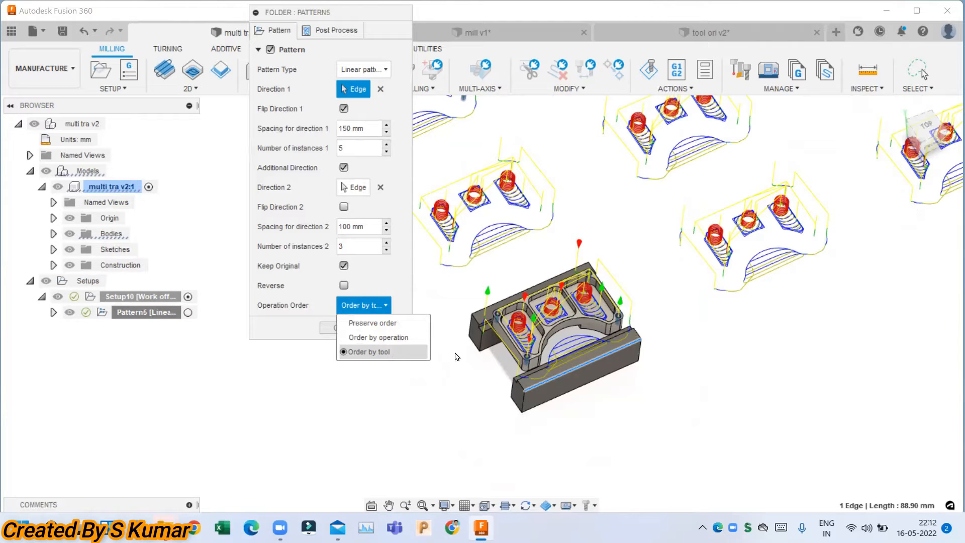
{"action": "left_click", "coordinate": [390, 353]}
{"action": "left_click", "coordinate": [384, 328]}
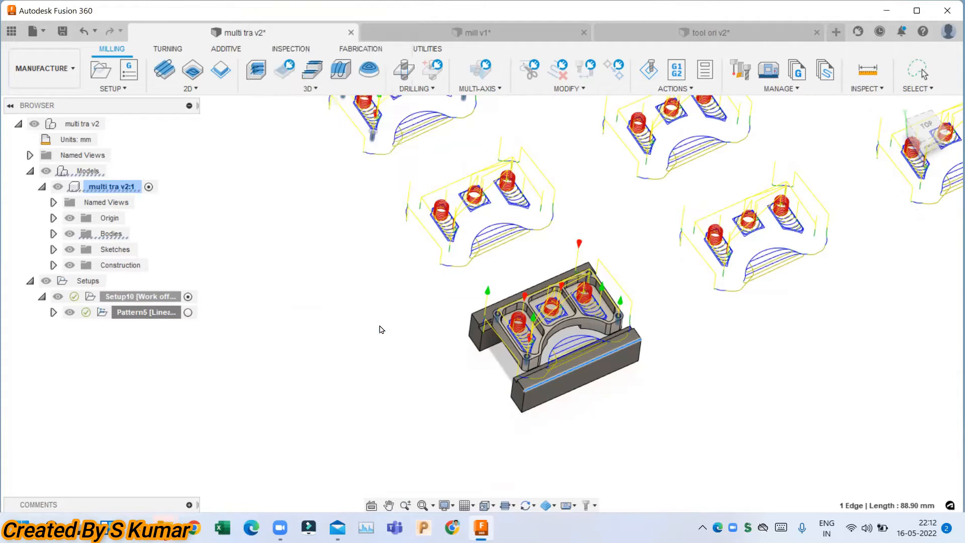
Expand the pattern and examine the toolpaths and tool numbers of its two adaptive clearing operations and 2D Contour1.
{"action": "left_click", "coordinate": [54, 312]}
{"action": "left_click", "coordinate": [156, 330]}
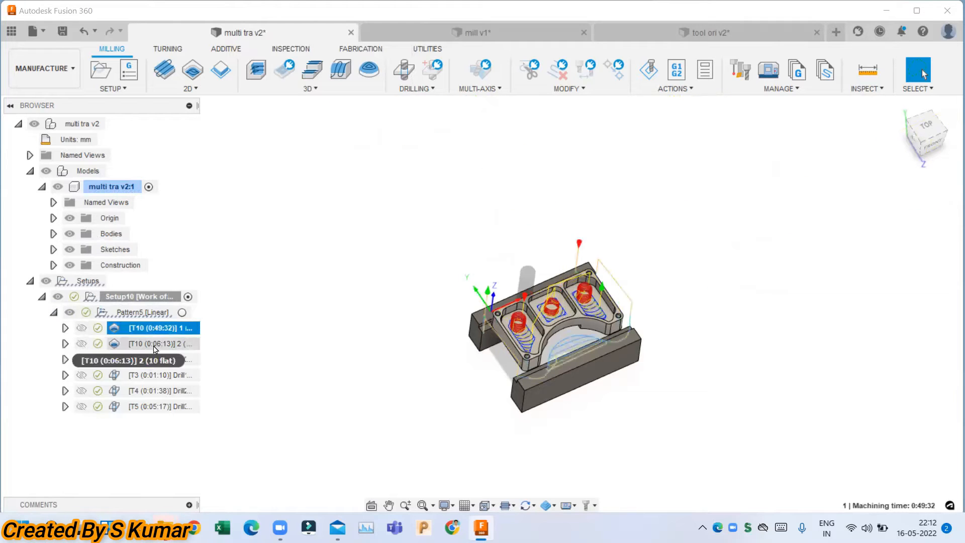
{"action": "left_click", "coordinate": [152, 346]}
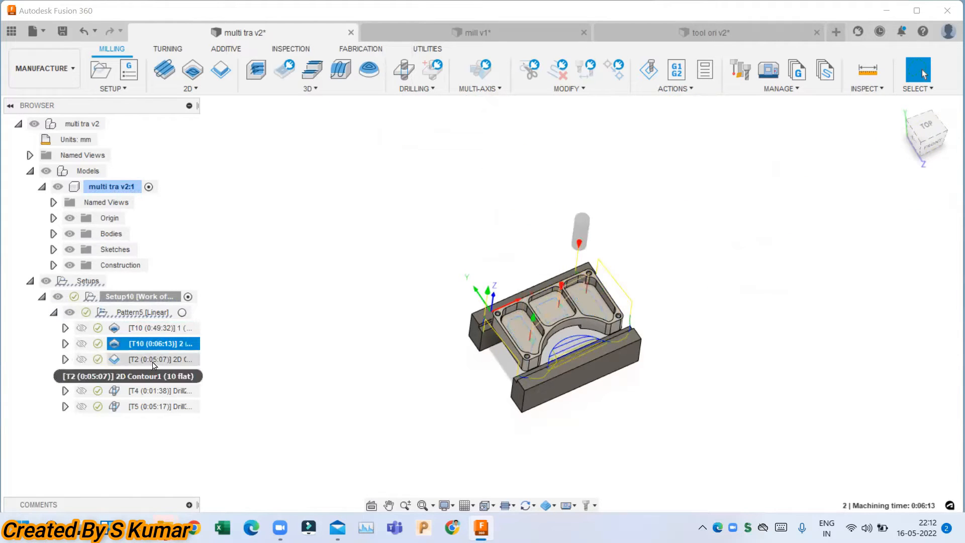
{"action": "left_click", "coordinate": [154, 360]}
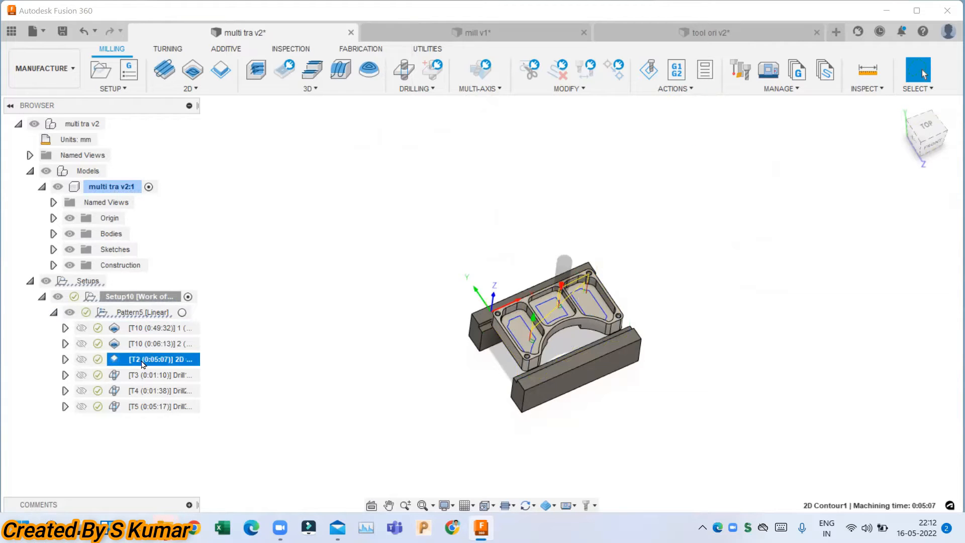
Simulate Setup10, stepping through its operations to check their tool order and statistics, and close the simulation.
{"action": "right_click", "coordinate": [138, 297]}
{"action": "left_click", "coordinate": [197, 134]}
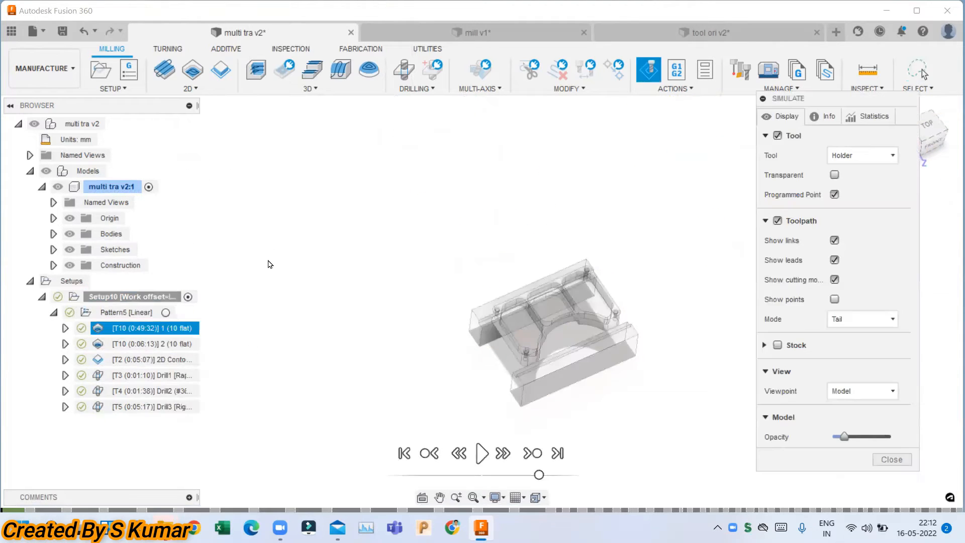
{"action": "left_click", "coordinate": [830, 116]}
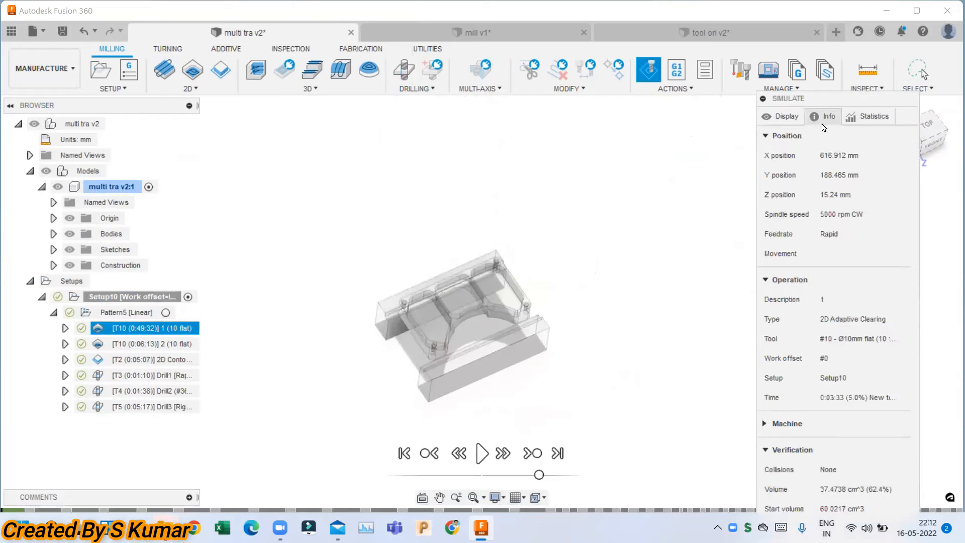
{"action": "left_click", "coordinate": [530, 454]}
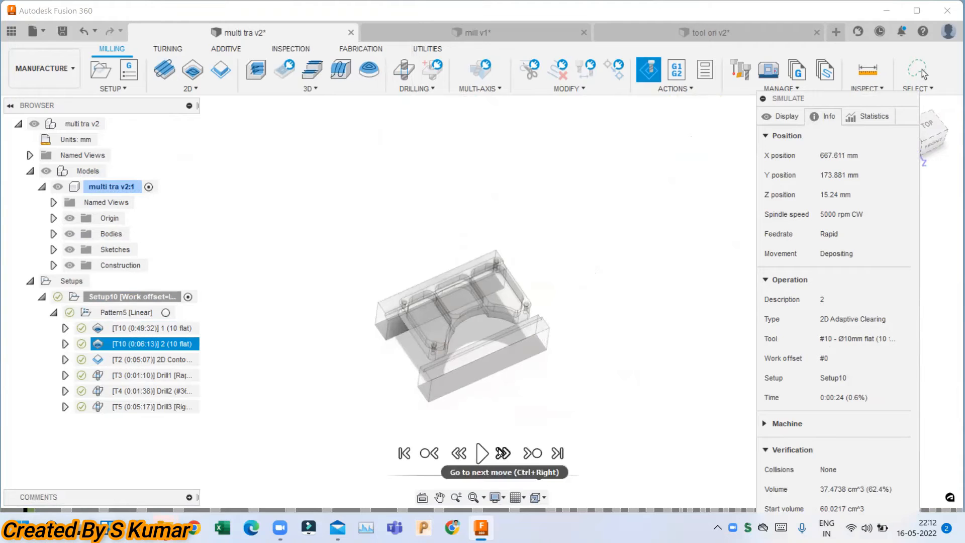
{"action": "left_click", "coordinate": [534, 454]}
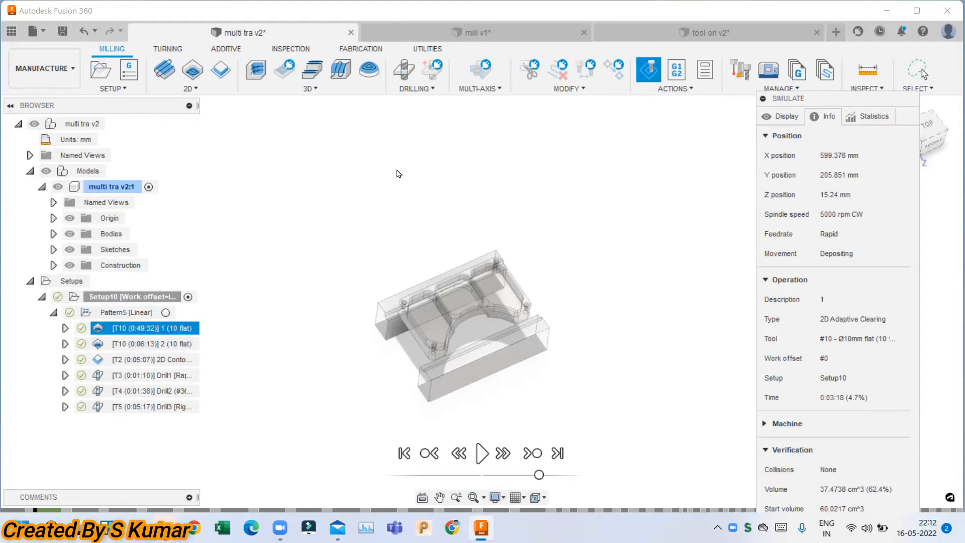
{"action": "left_click", "coordinate": [209, 373]}
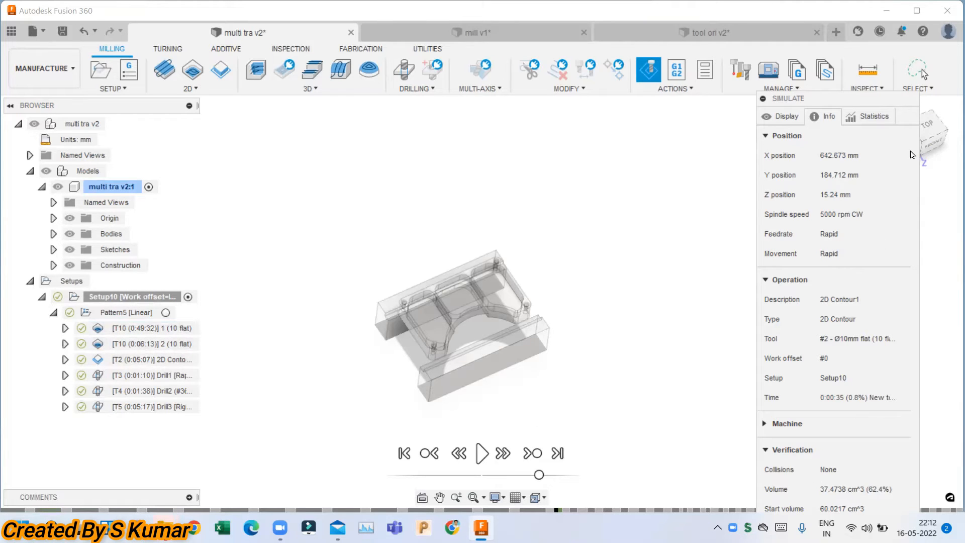
{"action": "left_click", "coordinate": [864, 125]}
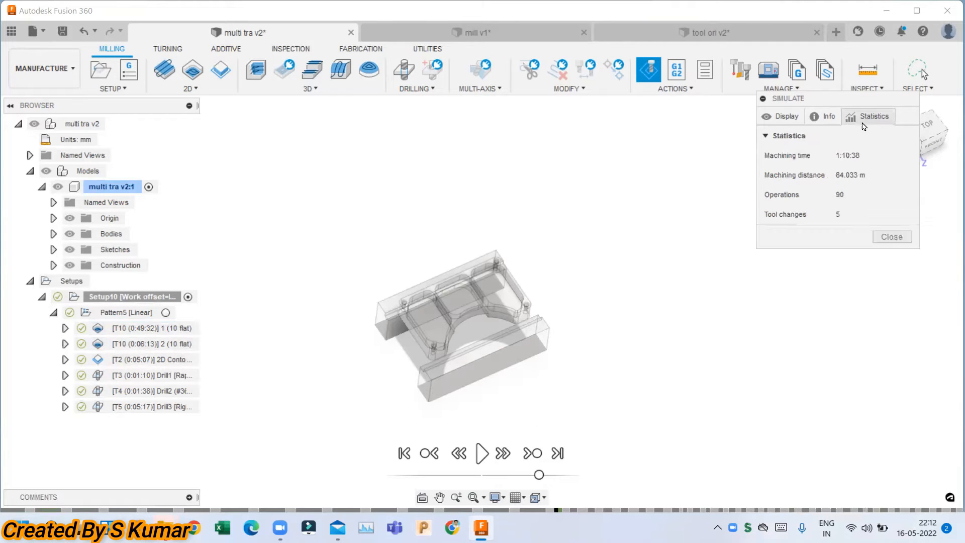
{"action": "left_click", "coordinate": [897, 235]}
Move the T2 2D Contour1 operation between the two T10 adaptive clearing operations in the pattern.
{"action": "left_click", "coordinate": [151, 328]}
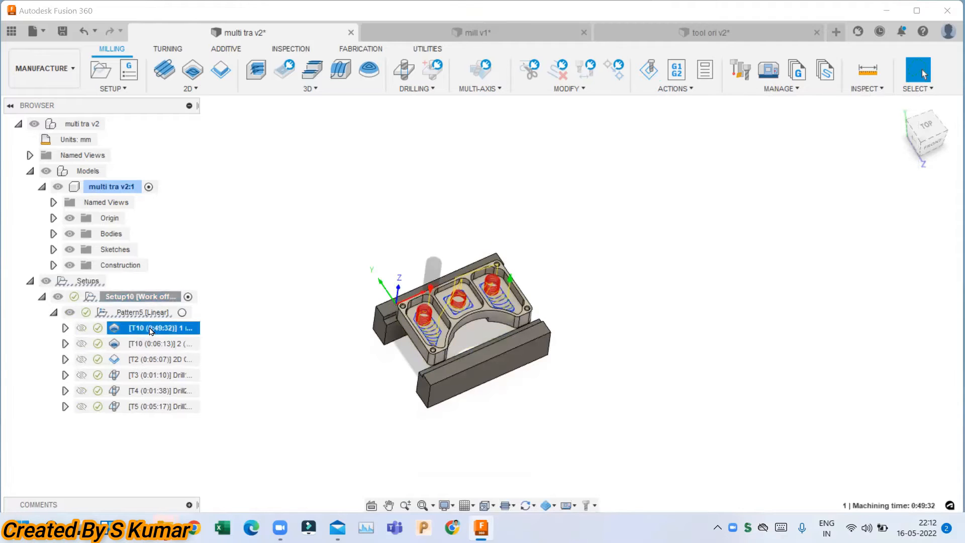
{"action": "left_click", "coordinate": [136, 359]}
{"action": "left_click_drag", "start_coordinate": [136, 359], "coordinate": [145, 338]}
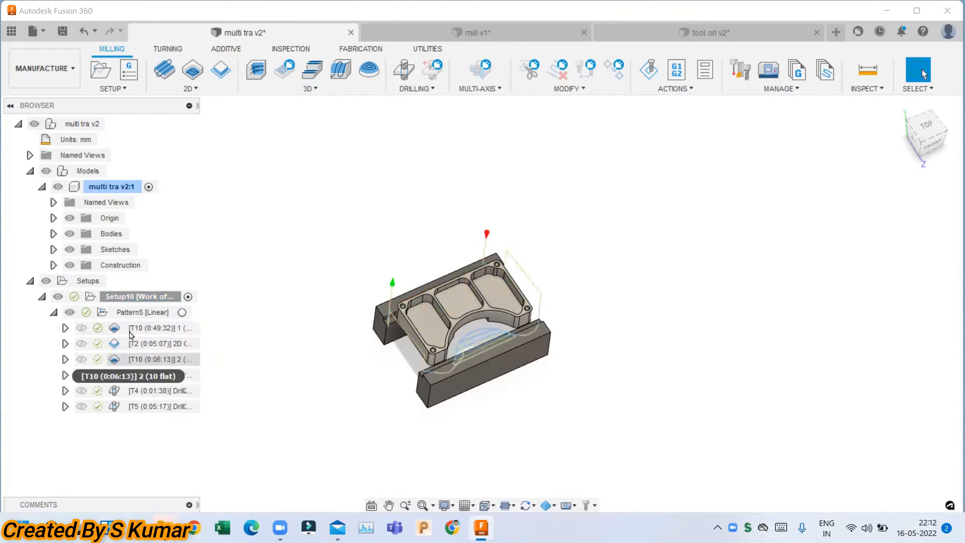
{"action": "left_click", "coordinate": [137, 332]}
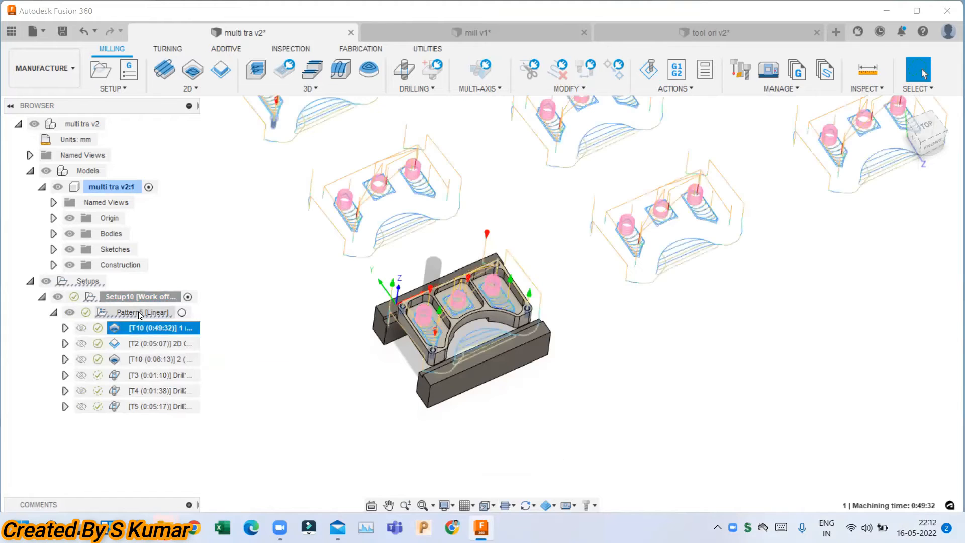
Simulate the linear pattern, examine the position and operation information of its first adaptive clearing, and close the simulation.
{"action": "right_click", "coordinate": [141, 313]}
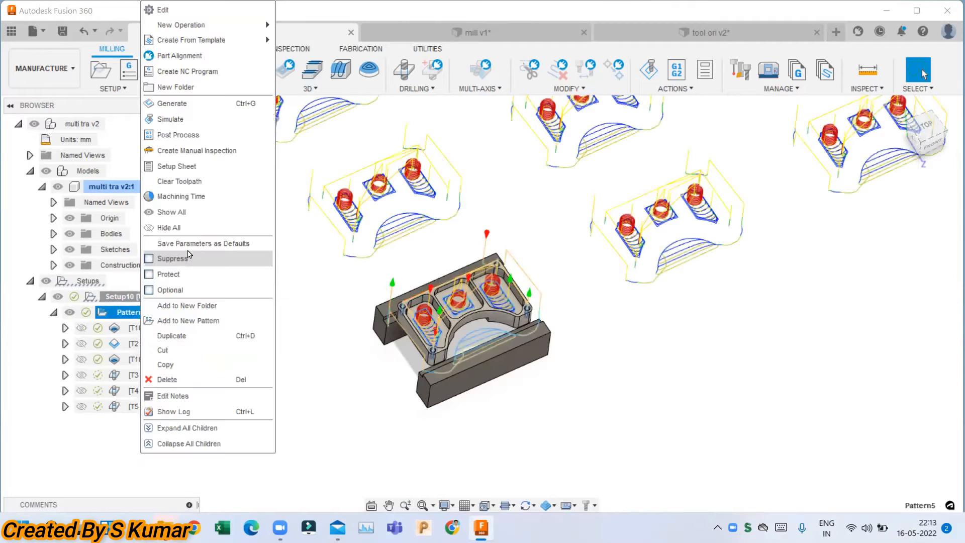
{"action": "left_click", "coordinate": [171, 119]}
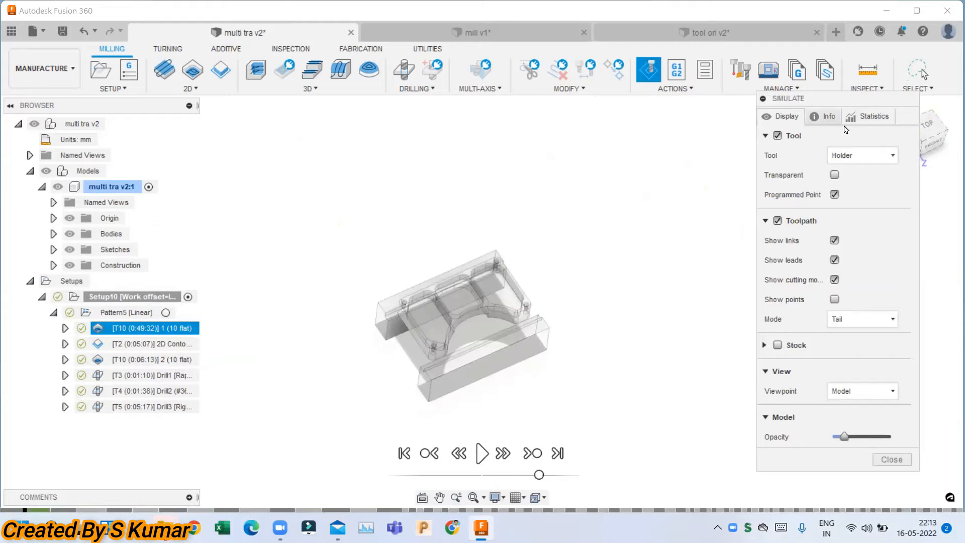
{"action": "left_click", "coordinate": [827, 117]}
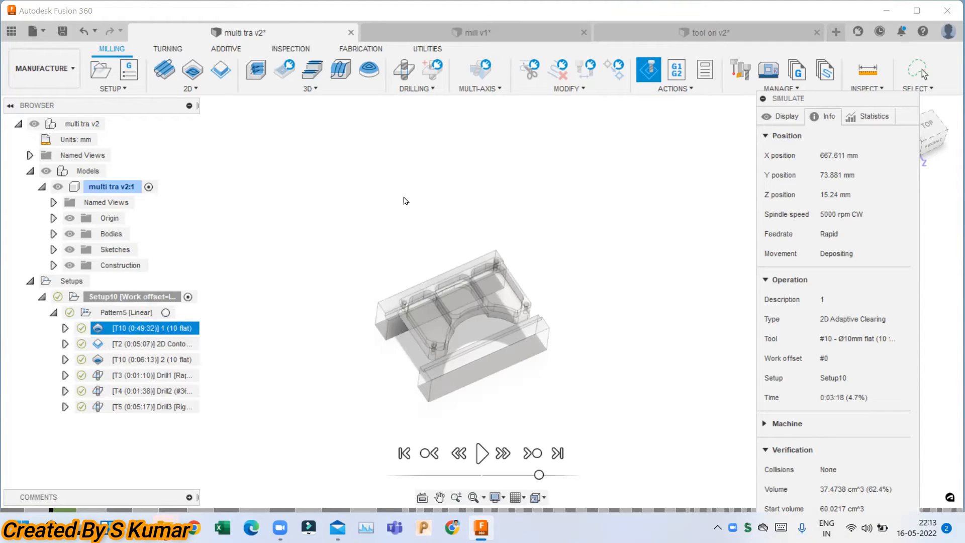
{"action": "left_click", "coordinate": [790, 280]}
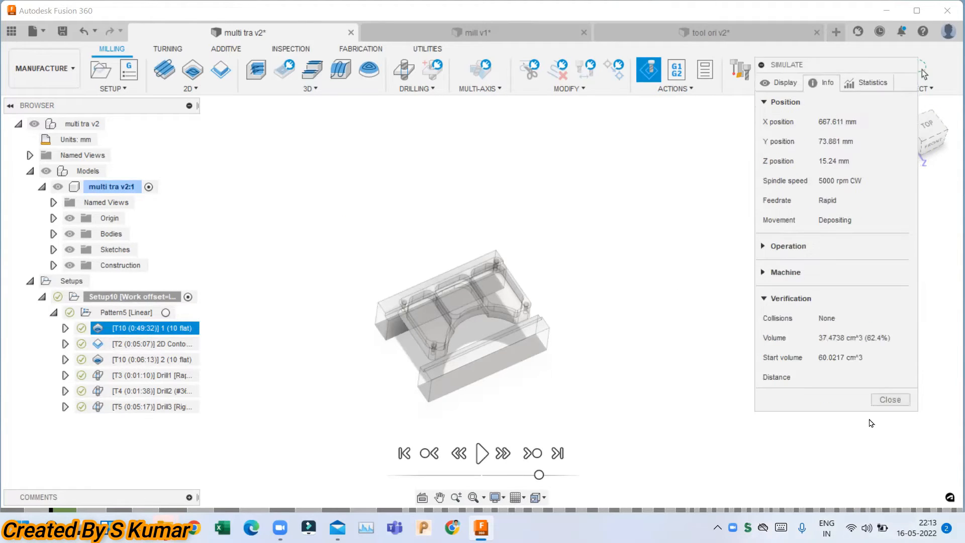
{"action": "left_click", "coordinate": [888, 398]}
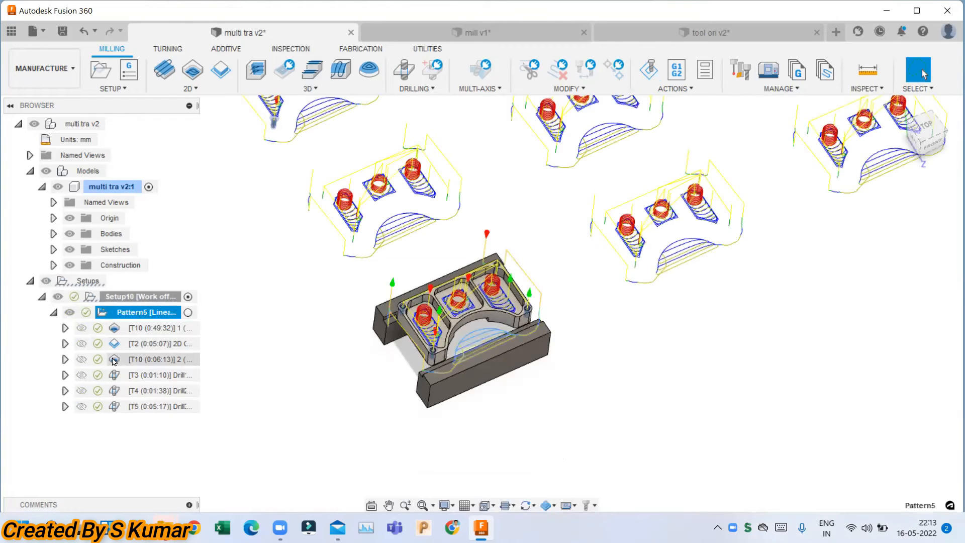
Move the second T10 adaptive clearing above the T2 2D Contour1 operation and examine its toolpath.
{"action": "left_click_drag", "start_coordinate": [112, 360], "coordinate": [129, 341]}
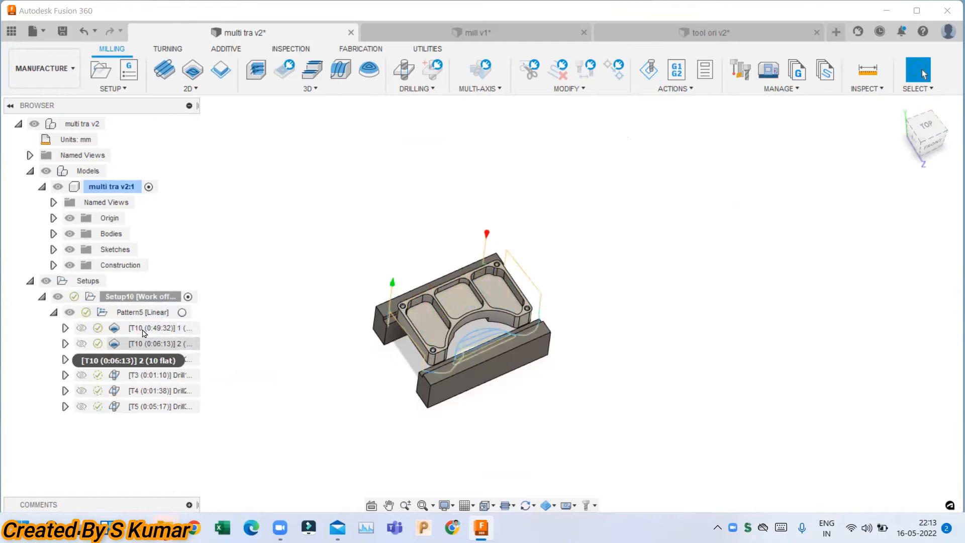
{"action": "left_click", "coordinate": [144, 330]}
{"action": "left_click", "coordinate": [146, 345]}
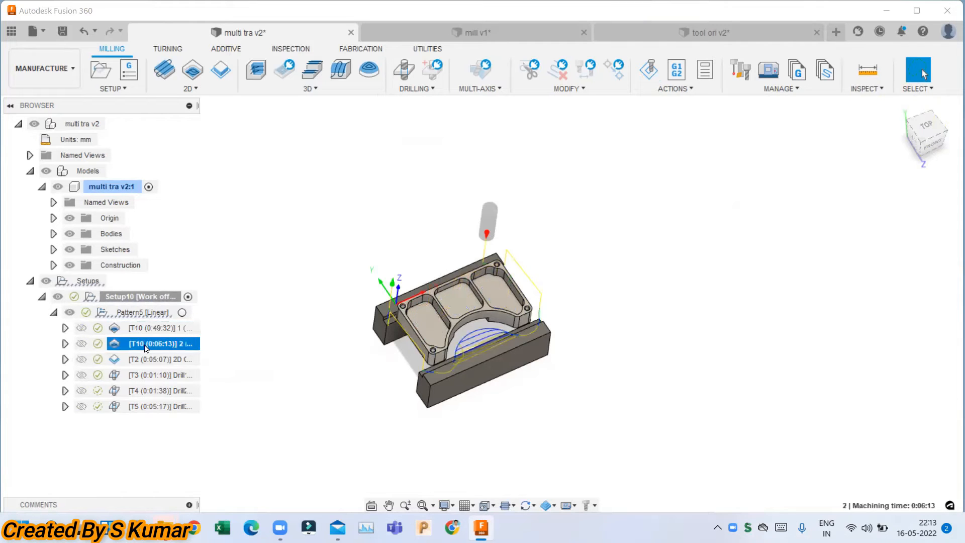
{"action": "scroll", "coordinate": [397, 347], "scroll_direction": "up", "scroll_amount": 3}
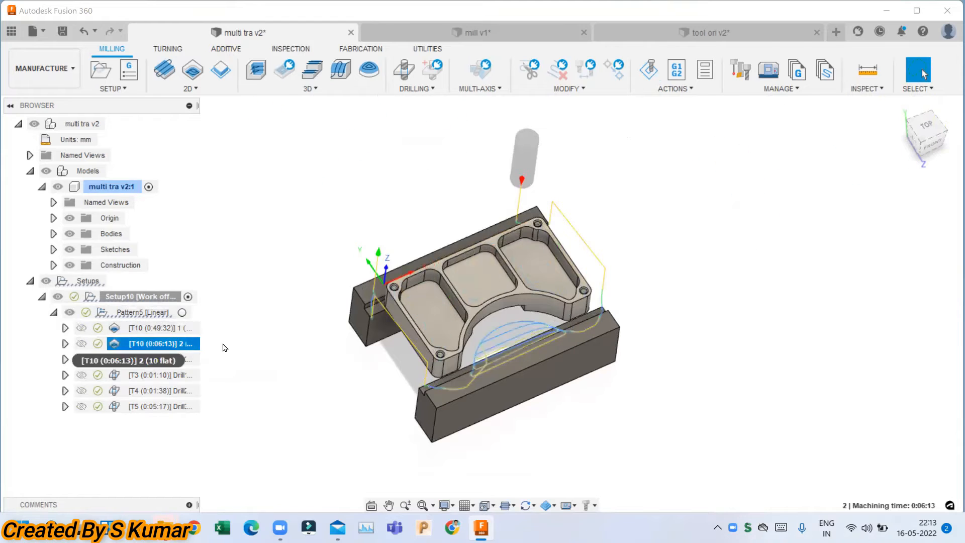
Set the linear pattern's operation order to Order by operation.
{"action": "right_click", "coordinate": [149, 312]}
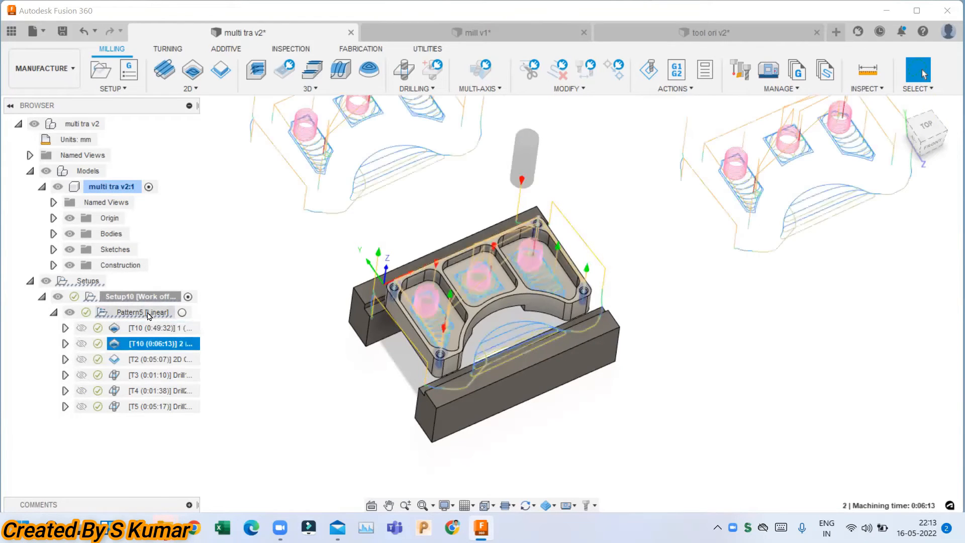
{"action": "left_click", "coordinate": [171, 10]}
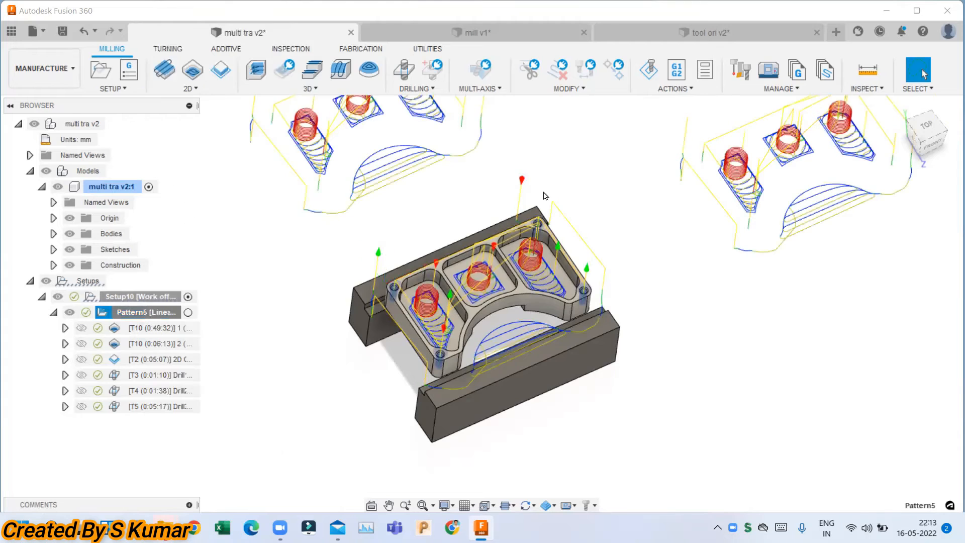
{"action": "left_click", "coordinate": [375, 306]}
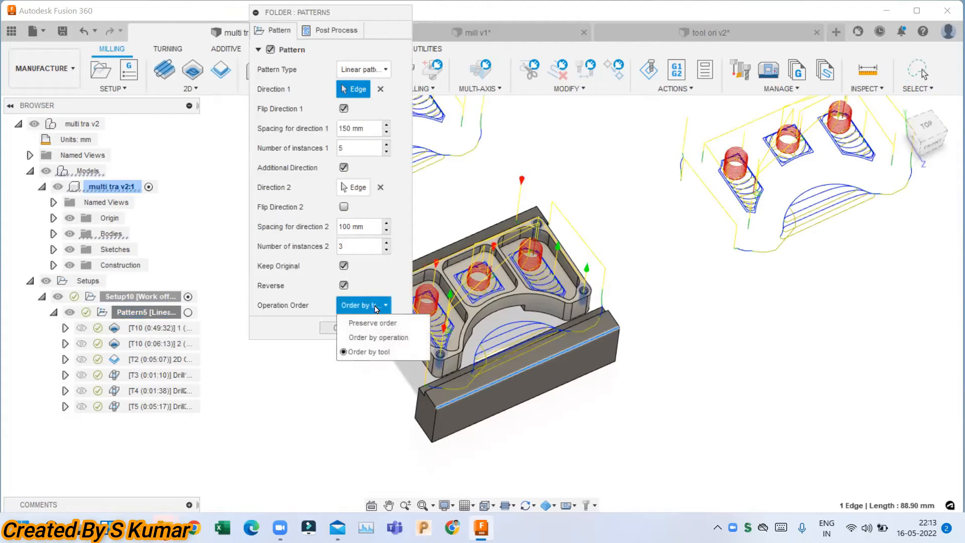
{"action": "left_click", "coordinate": [385, 340]}
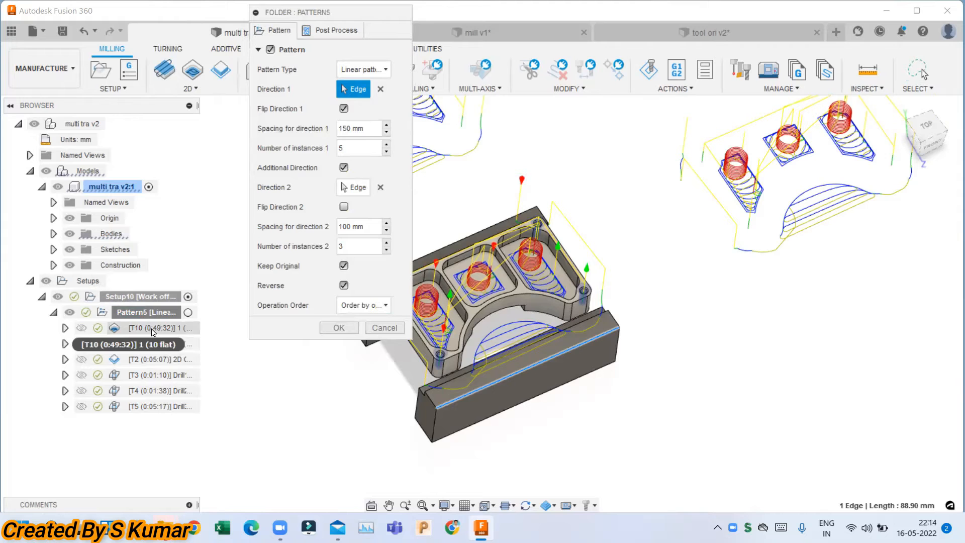
{"action": "left_click", "coordinate": [338, 328]}
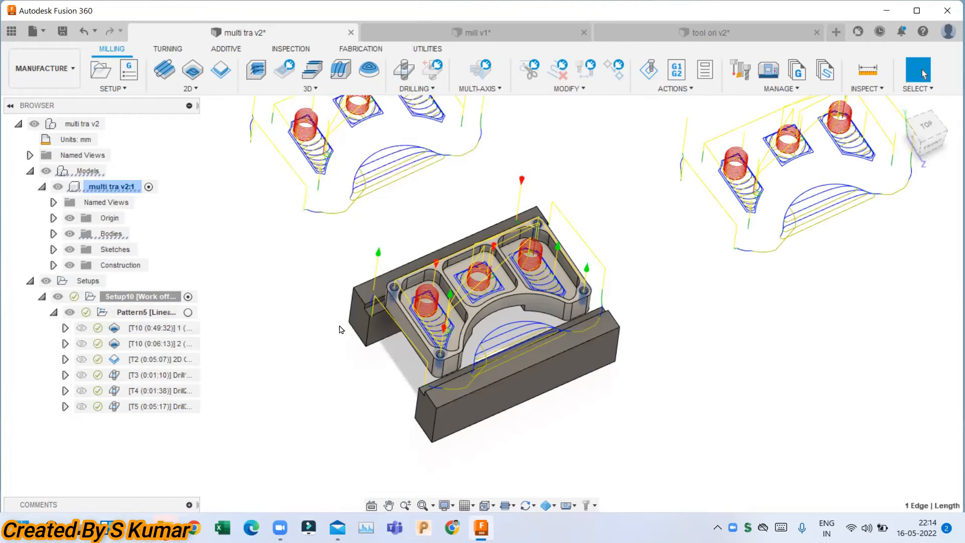
Examine the toolpaths of the two T10 adaptive clearing operations, and open the pattern's simulation with its operation information expanded.
{"action": "left_click", "coordinate": [156, 331]}
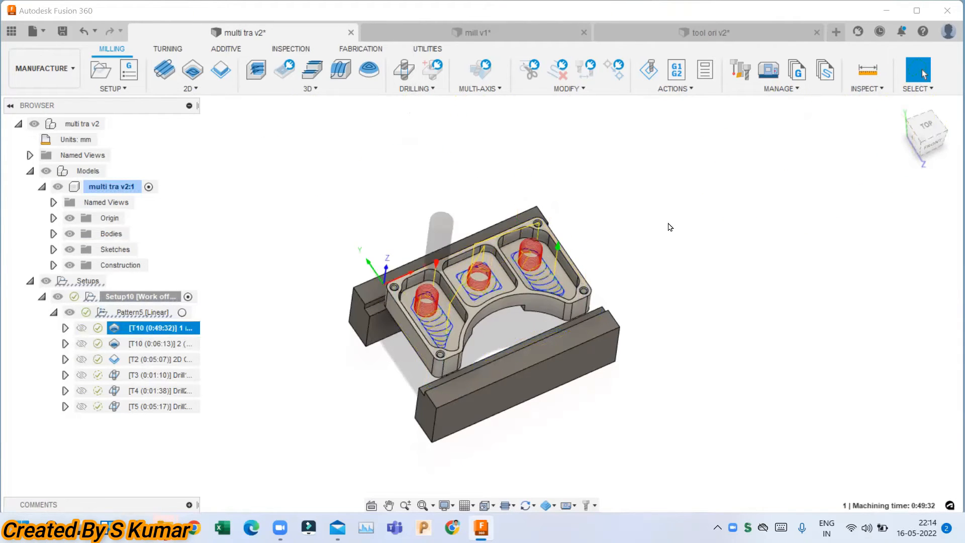
{"action": "left_click", "coordinate": [156, 344]}
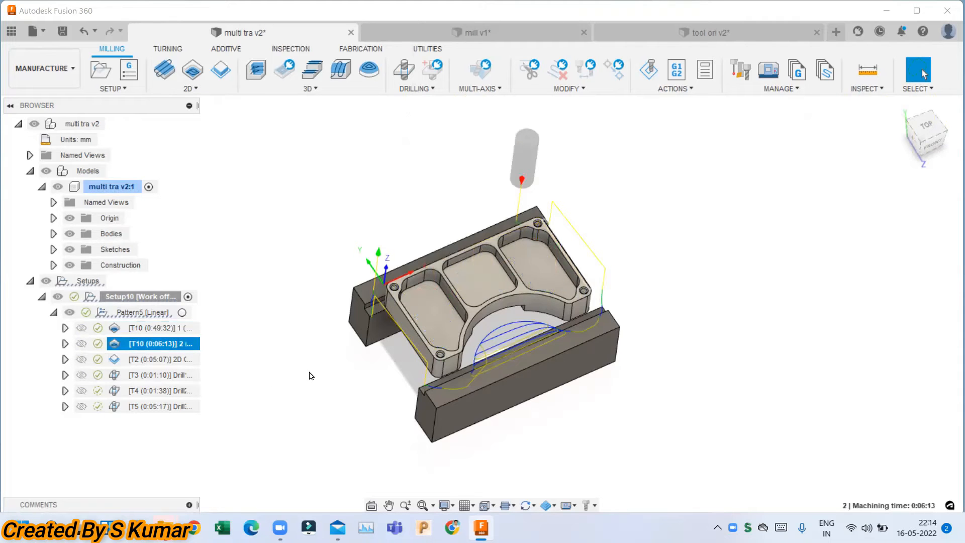
{"action": "right_click", "coordinate": [144, 313]}
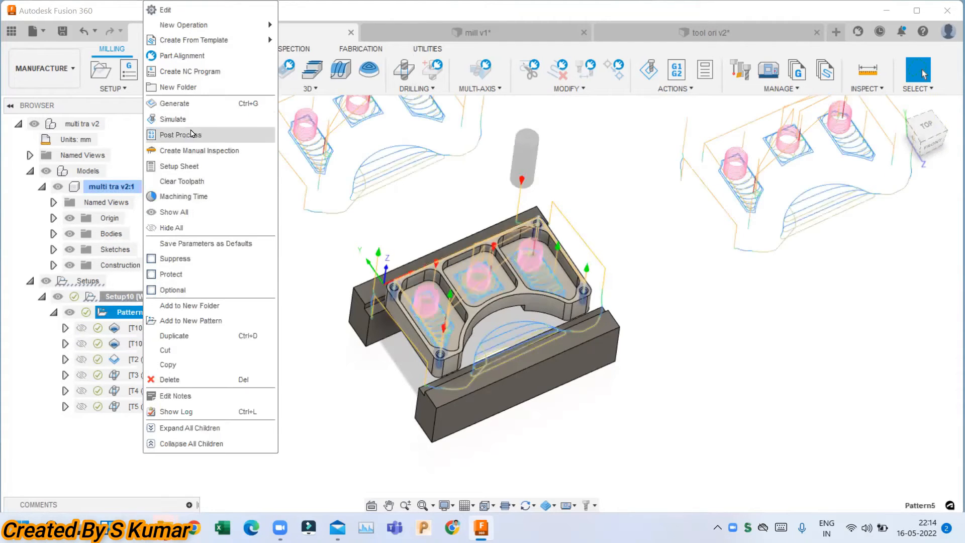
{"action": "left_click", "coordinate": [173, 119]}
{"action": "left_click", "coordinate": [822, 82]}
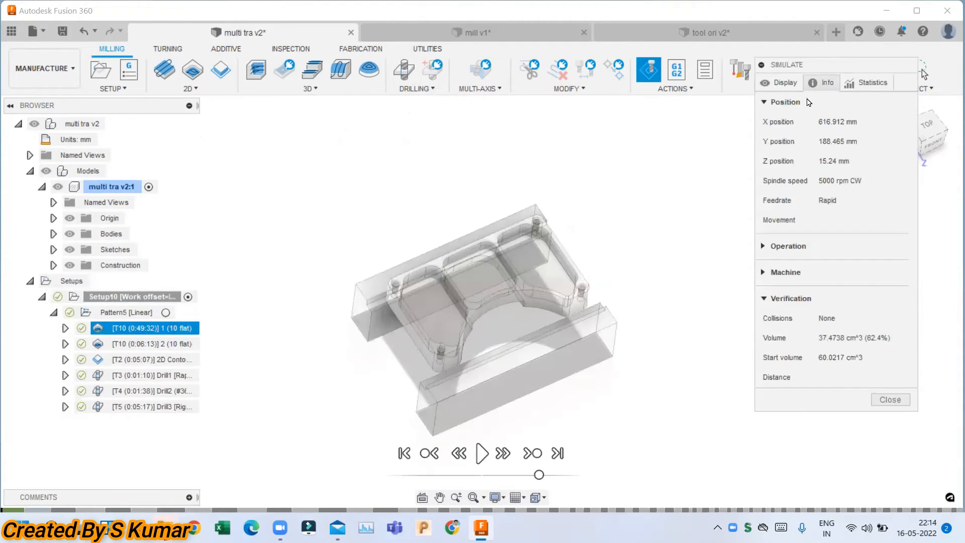
{"action": "left_click", "coordinate": [766, 246]}
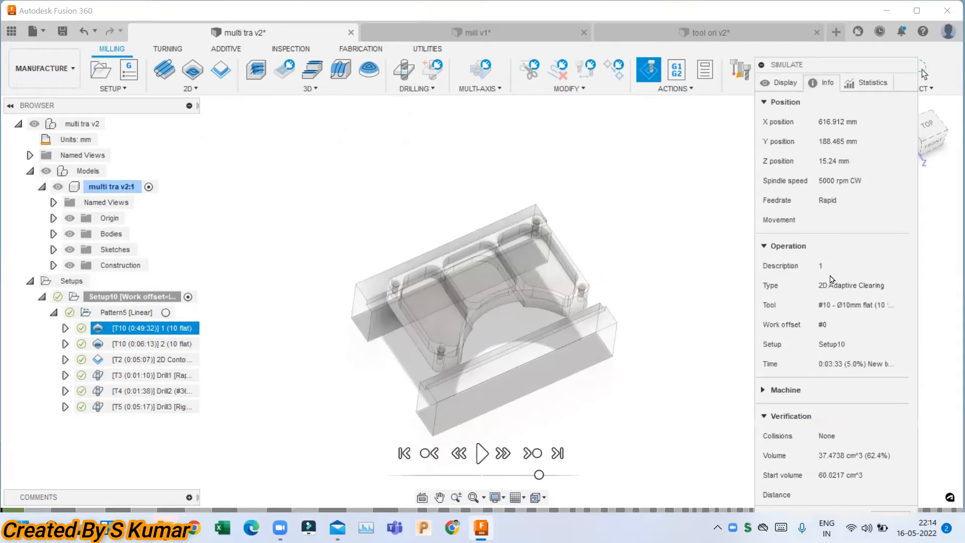
Step the simulation forward through the patterned operations to check the order in which the instances are machined.
{"action": "left_click", "coordinate": [536, 458]}
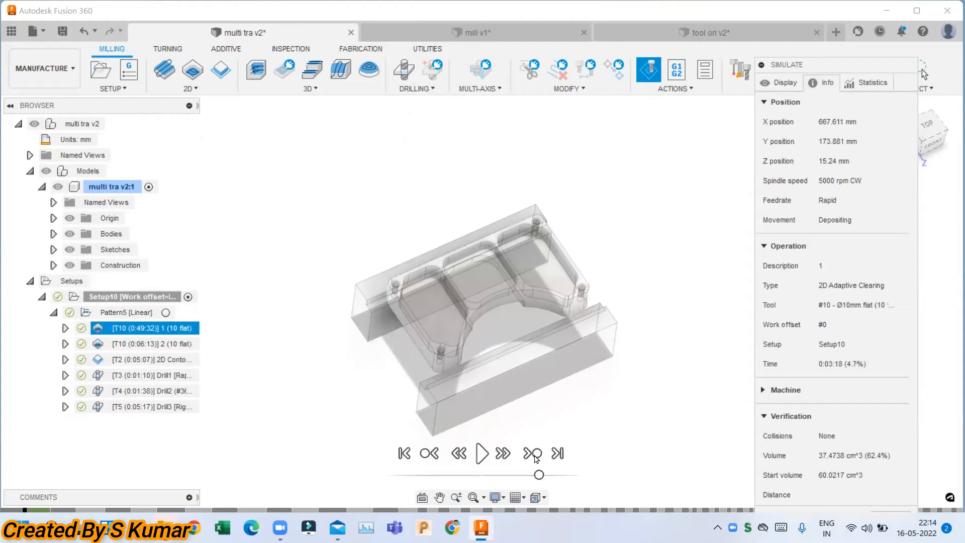
{"action": "left_click", "coordinate": [535, 458]}
{"action": "scroll", "coordinate": [527, 380], "scroll_direction": "down", "scroll_amount": 5}
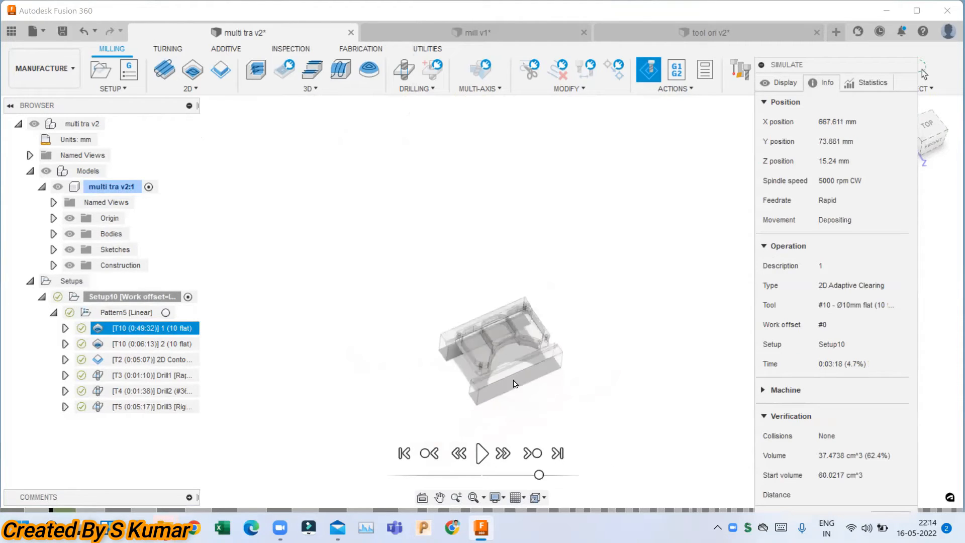
{"action": "left_click", "coordinate": [535, 458]}
{"action": "left_click", "coordinate": [535, 458]}
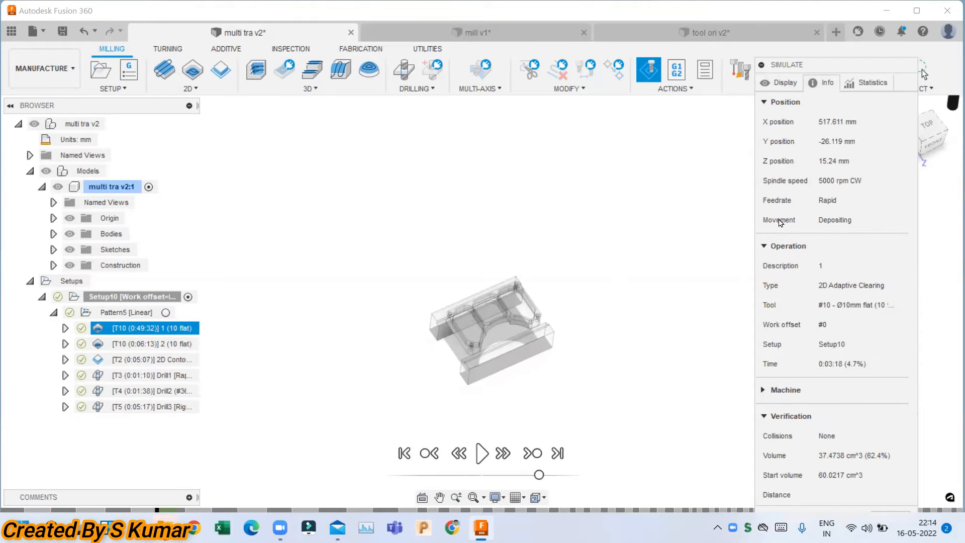
{"action": "scroll", "coordinate": [516, 341], "scroll_direction": "down", "scroll_amount": 3}
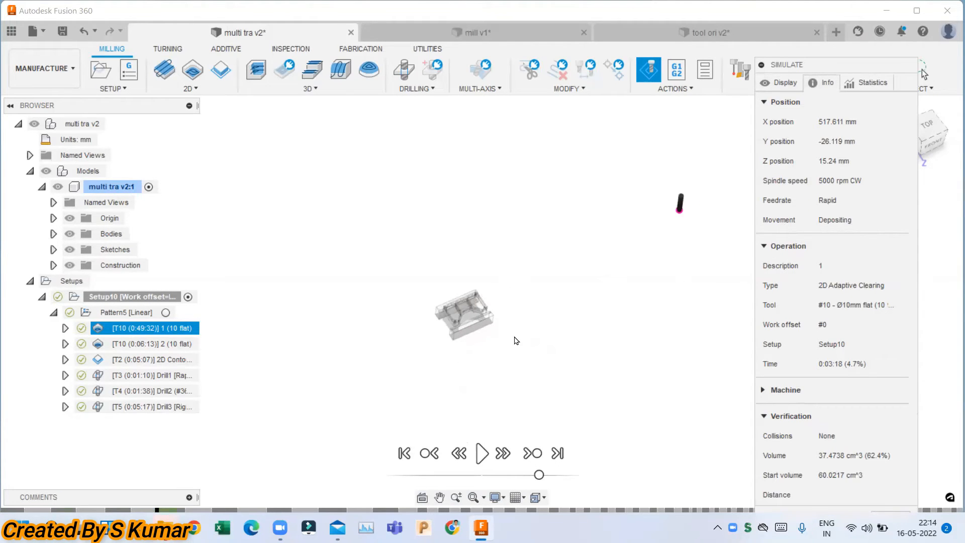
Play the simulation, reduce its playback speed to follow the tool between instances, and close the simulation.
{"action": "left_click", "coordinate": [482, 454]}
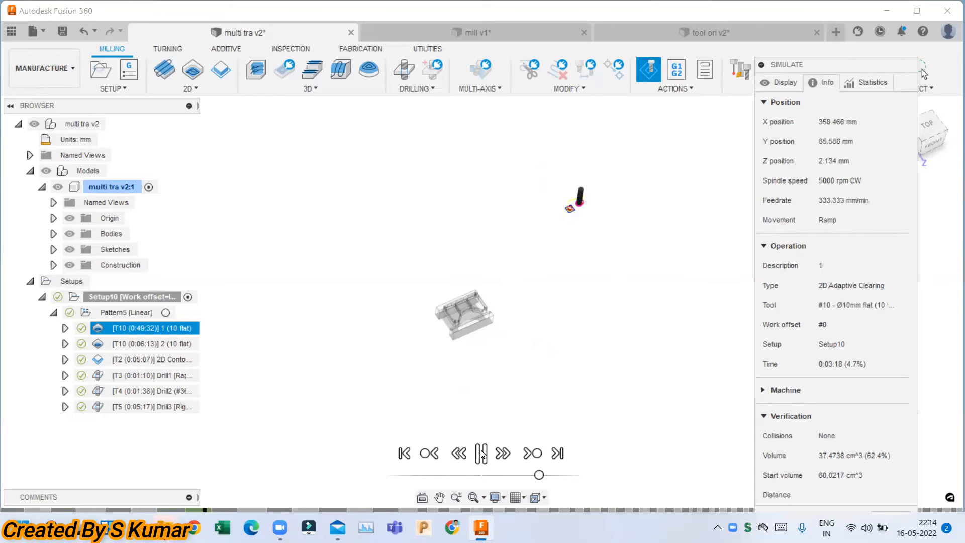
{"action": "left_click", "coordinate": [482, 454]}
{"action": "left_click_drag", "start_coordinate": [539, 475], "coordinate": [500, 474]}
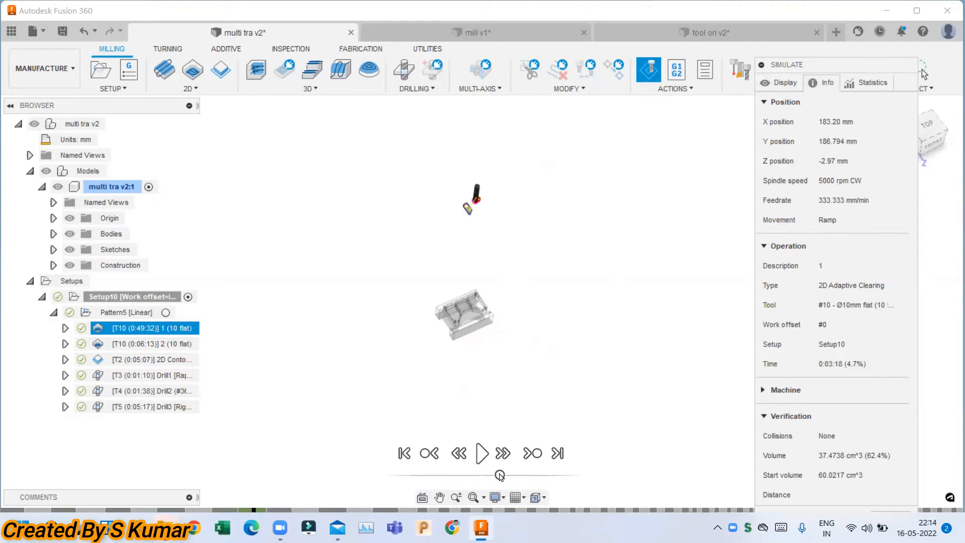
{"action": "left_click", "coordinate": [482, 454]}
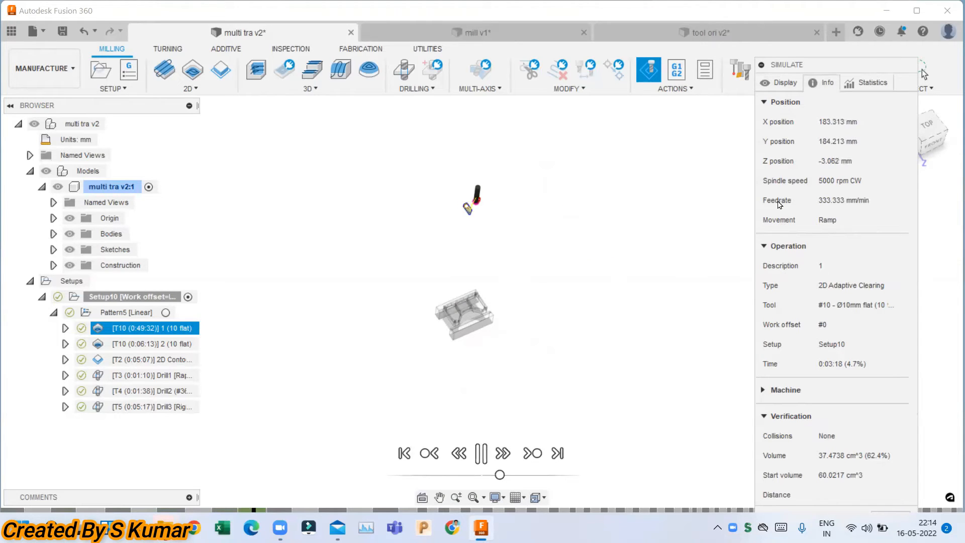
{"action": "left_click", "coordinate": [486, 458]}
{"action": "left_click_drag", "start_coordinate": [857, 65], "coordinate": [854, 6]}
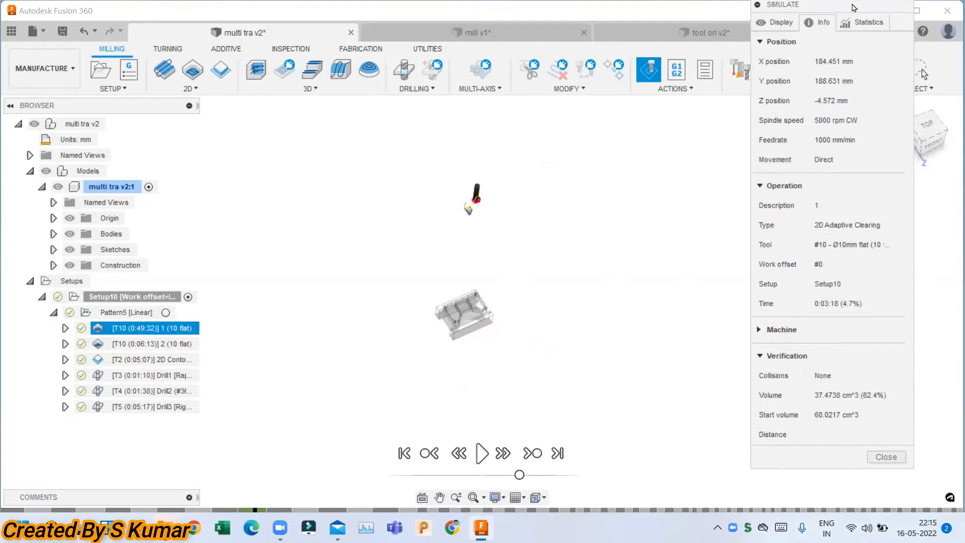
{"action": "left_click", "coordinate": [886, 457]}
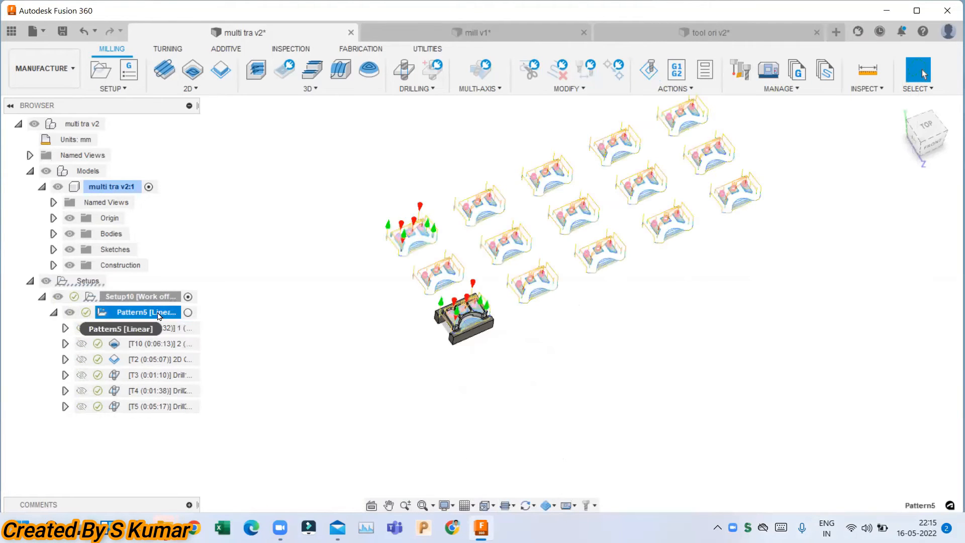
Set the linear pattern's operation order to Preserve order.
{"action": "right_click", "coordinate": [161, 313]}
{"action": "left_click", "coordinate": [192, 15]}
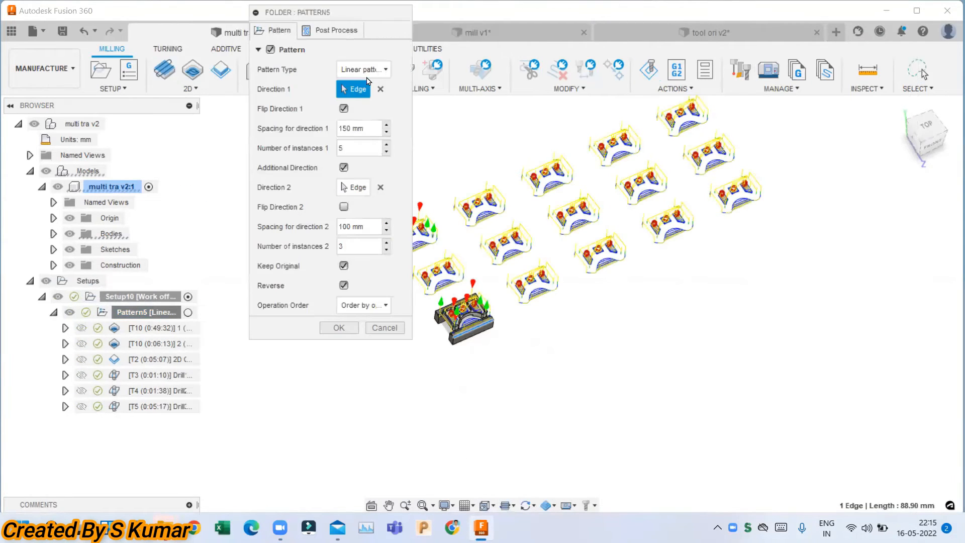
{"action": "left_click", "coordinate": [363, 305]}
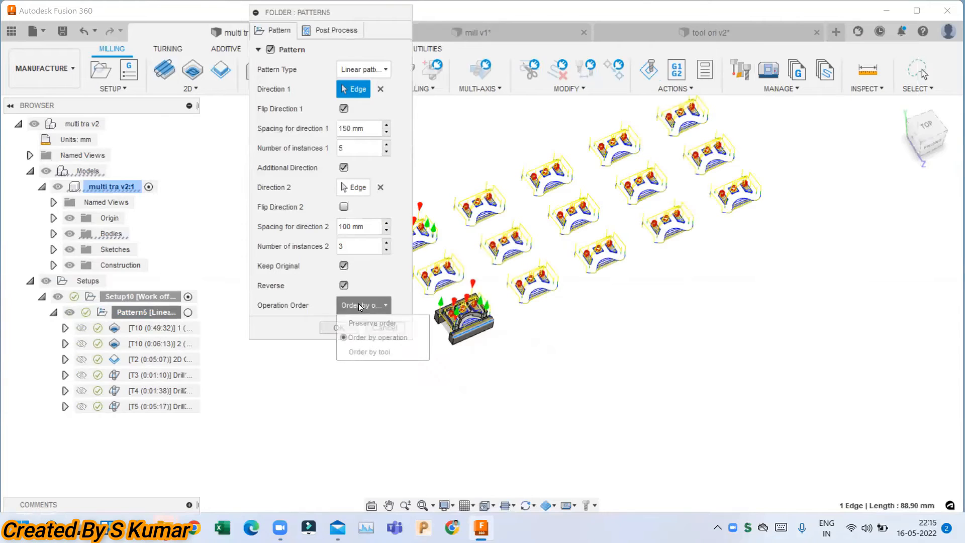
{"action": "left_click", "coordinate": [386, 324]}
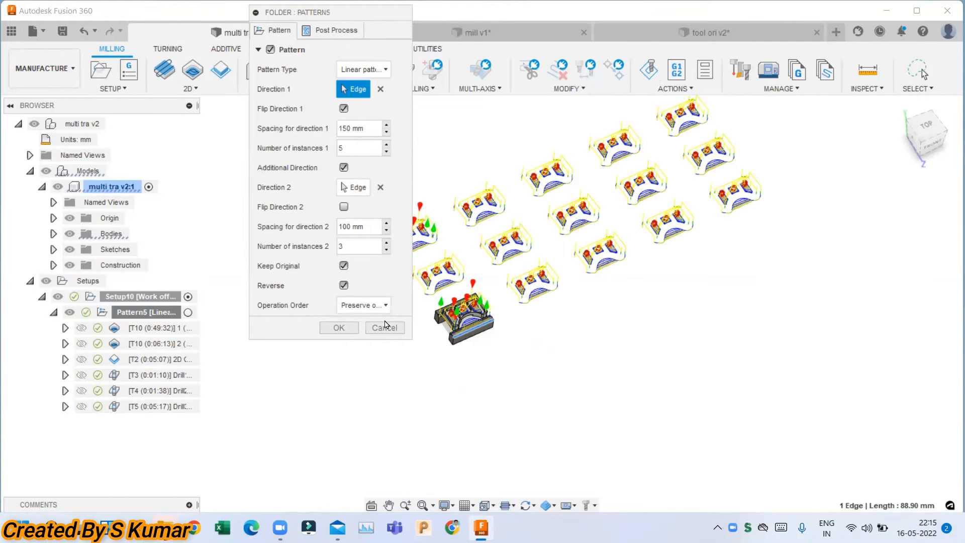
{"action": "left_click", "coordinate": [338, 327]}
Open the linear pattern's simulation and step forward operation by operation from the first instance to the next to check the machining sequence.
{"action": "right_click", "coordinate": [148, 312]}
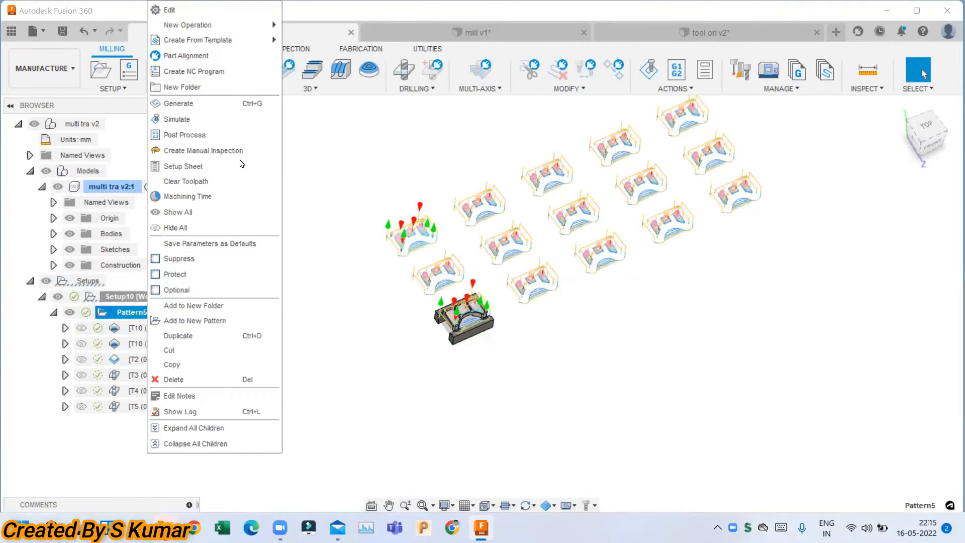
{"action": "left_click", "coordinate": [205, 122]}
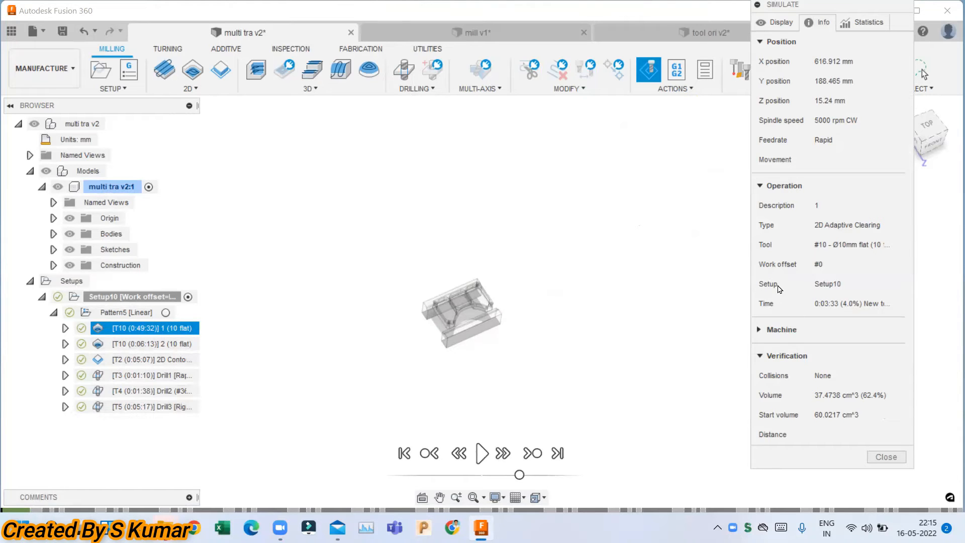
{"action": "left_click", "coordinate": [533, 454]}
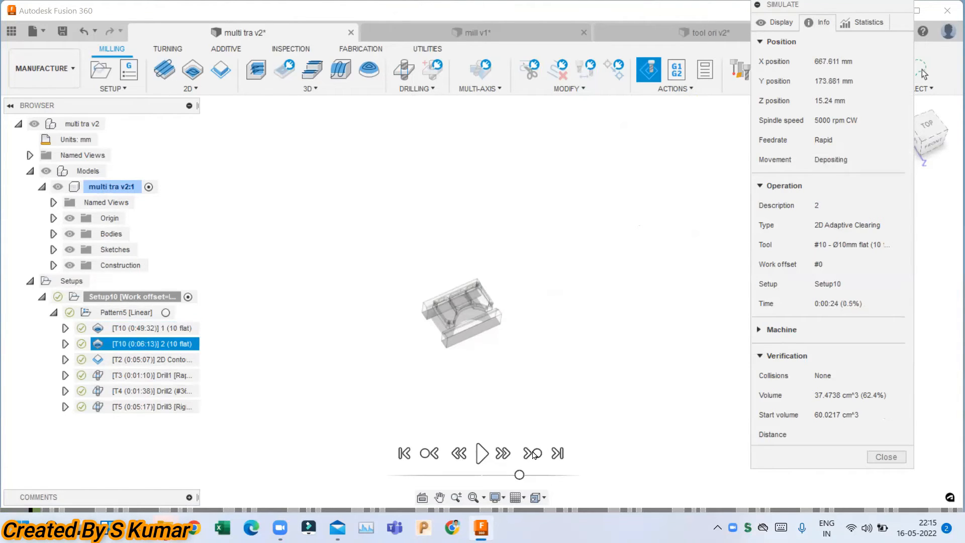
{"action": "left_click", "coordinate": [533, 454]}
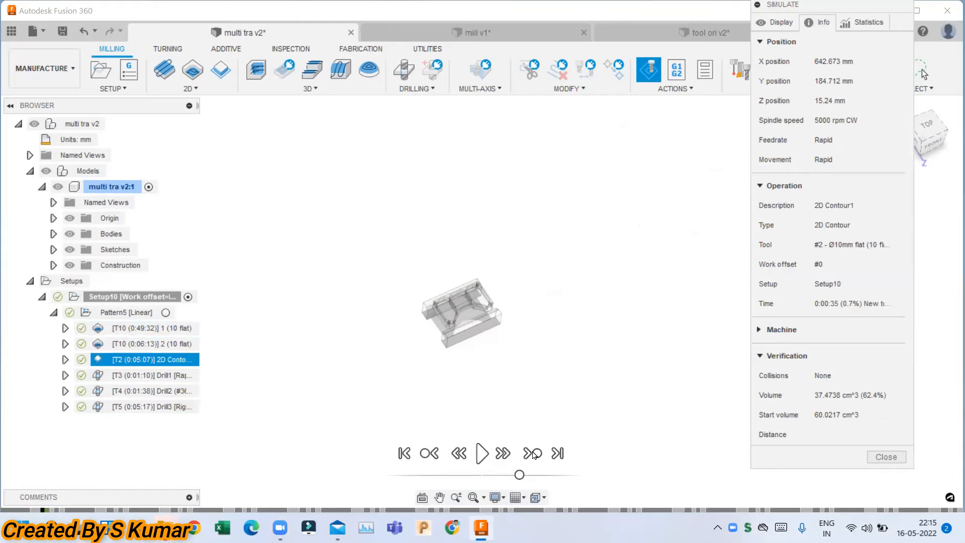
{"action": "left_click", "coordinate": [533, 454]}
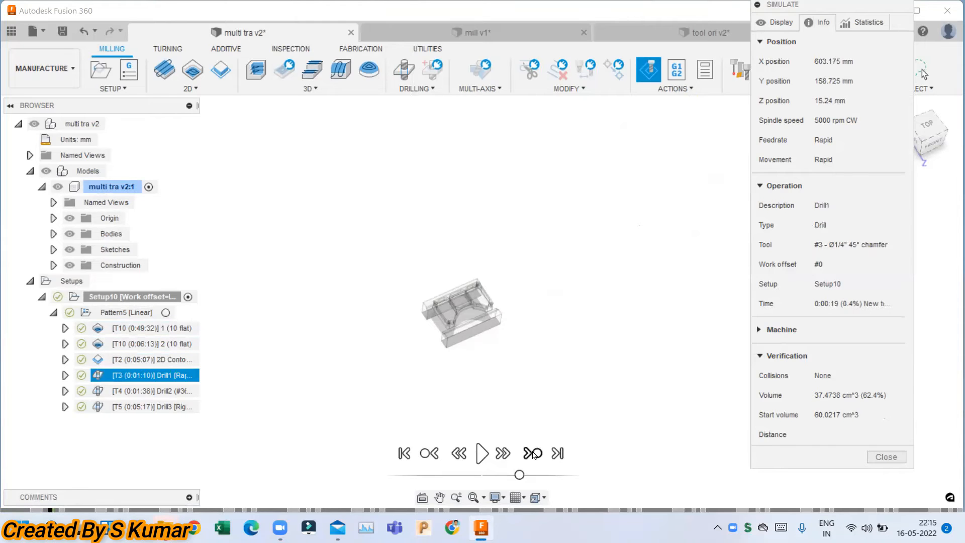
{"action": "left_click", "coordinate": [533, 454]}
{"action": "left_click", "coordinate": [533, 454]}
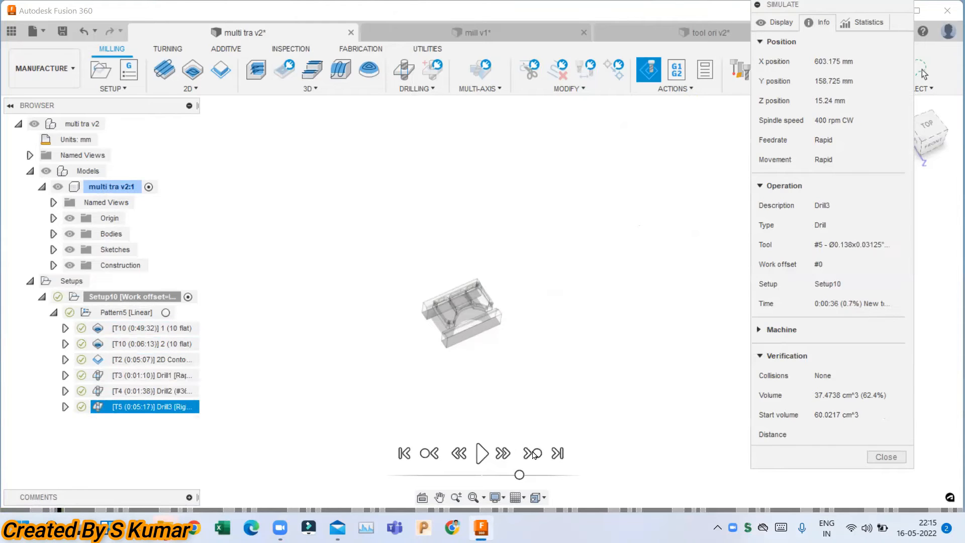
{"action": "left_click", "coordinate": [533, 454]}
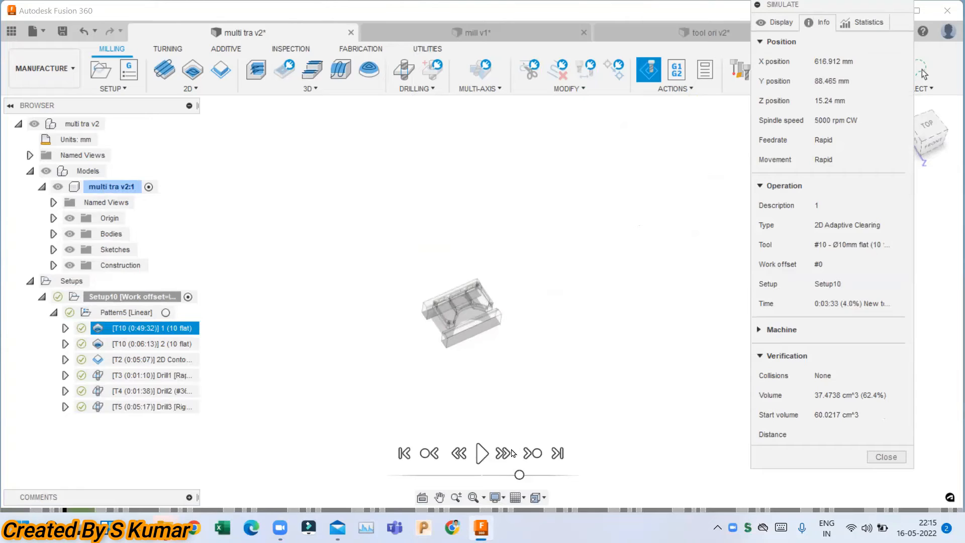
Play the simulation from the second instance's first adaptive clearing operation, pause it, and close the simulation.
{"action": "left_click", "coordinate": [481, 454]}
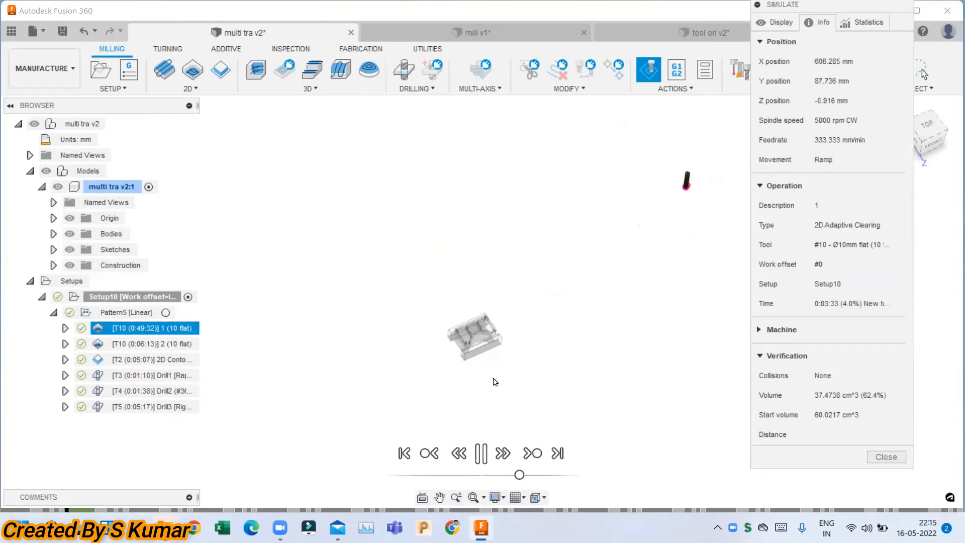
{"action": "left_click", "coordinate": [481, 454]}
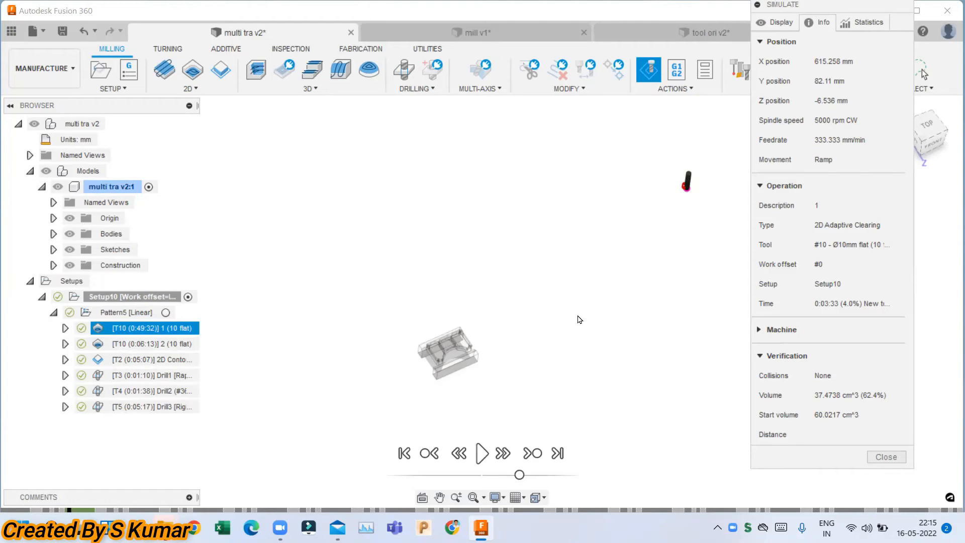
{"action": "left_click", "coordinate": [886, 457]}
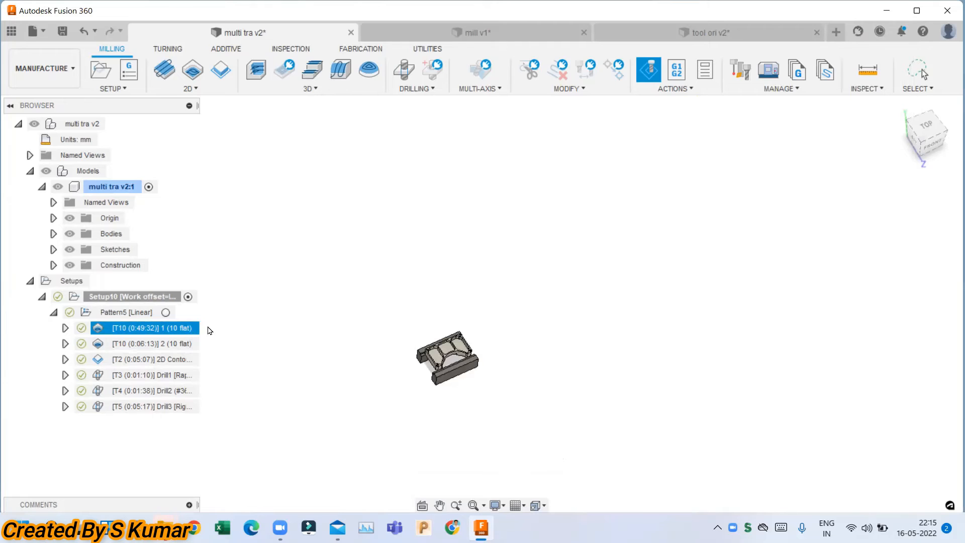
Try changing the linear pattern to a Mirror pattern about the front jaw's small end face, and clear that mirror plane.
{"action": "left_click", "coordinate": [154, 313]}
{"action": "right_click", "coordinate": [154, 312]}
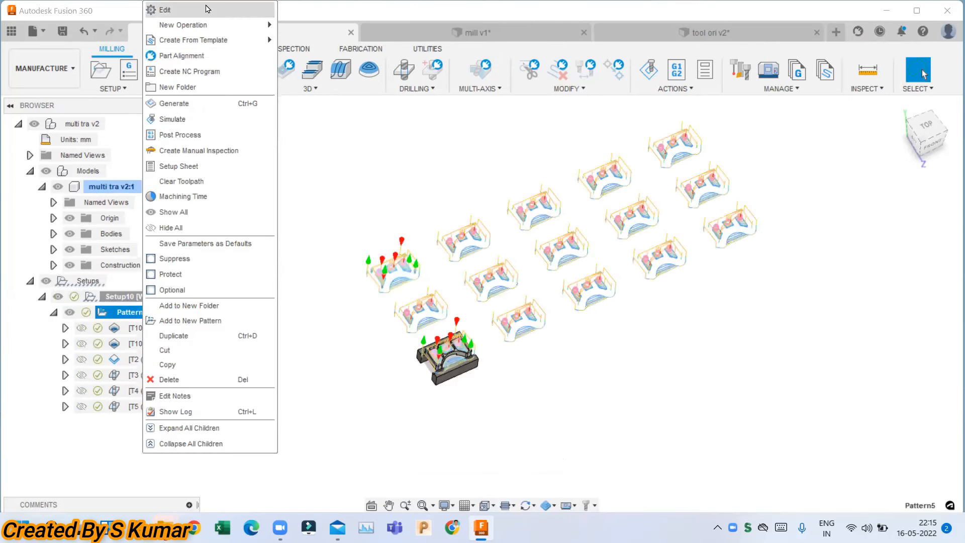
{"action": "left_click", "coordinate": [206, 8]}
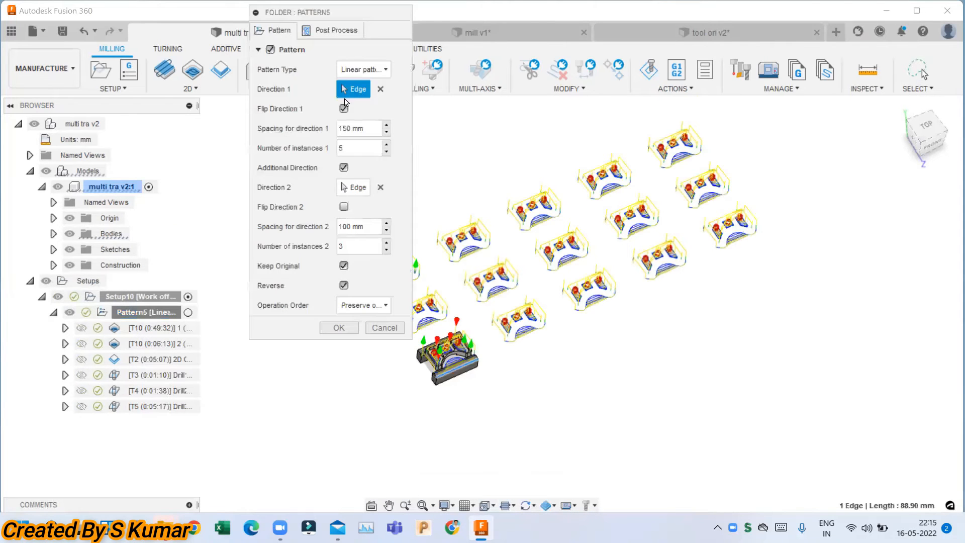
{"action": "left_click", "coordinate": [376, 307]}
{"action": "scroll", "coordinate": [447, 324], "scroll_direction": "up", "scroll_amount": 2}
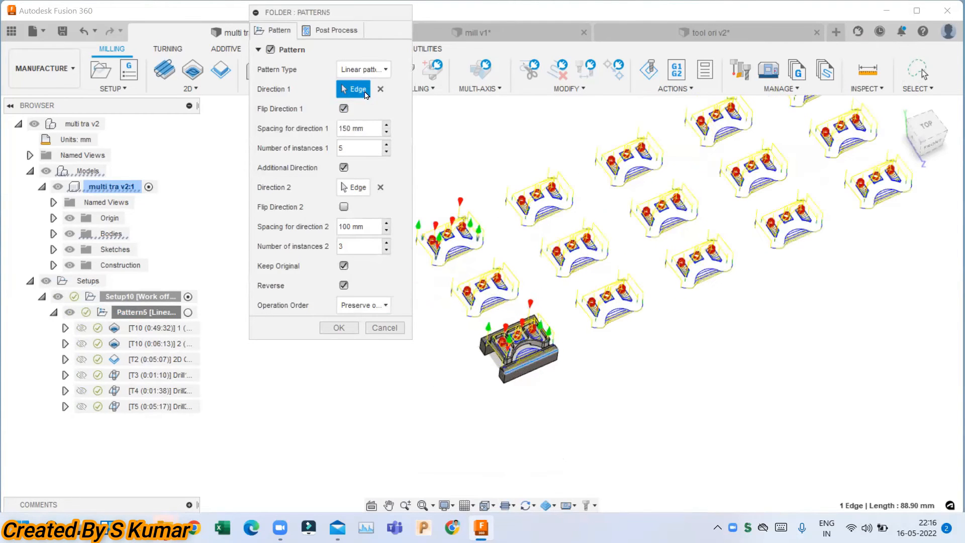
{"action": "left_click", "coordinate": [363, 69]}
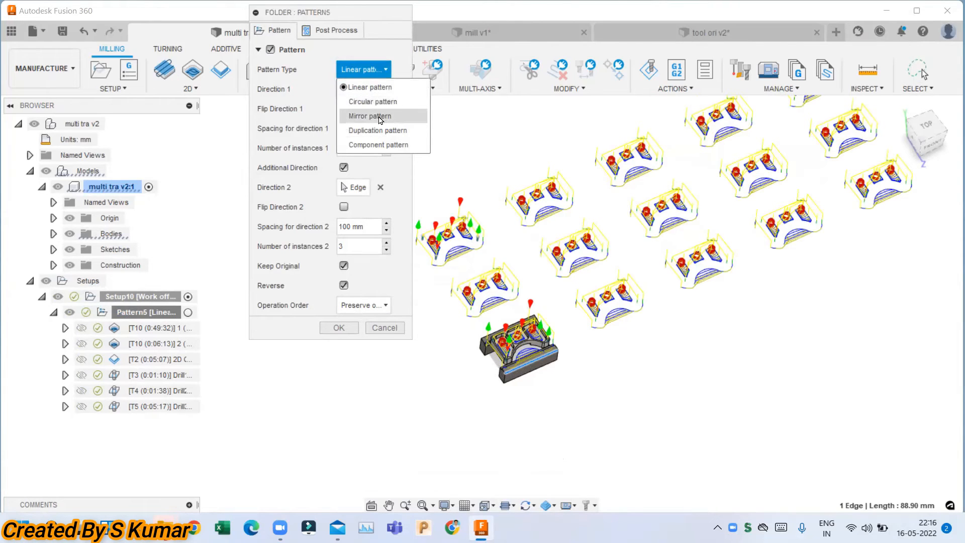
{"action": "left_click", "coordinate": [380, 116]}
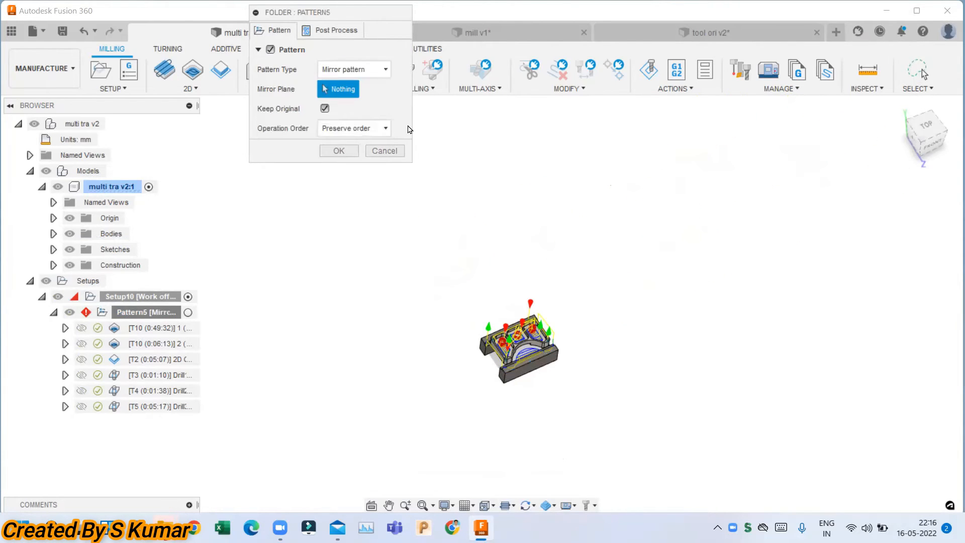
{"action": "scroll", "coordinate": [500, 292], "scroll_direction": "up", "scroll_amount": 5}
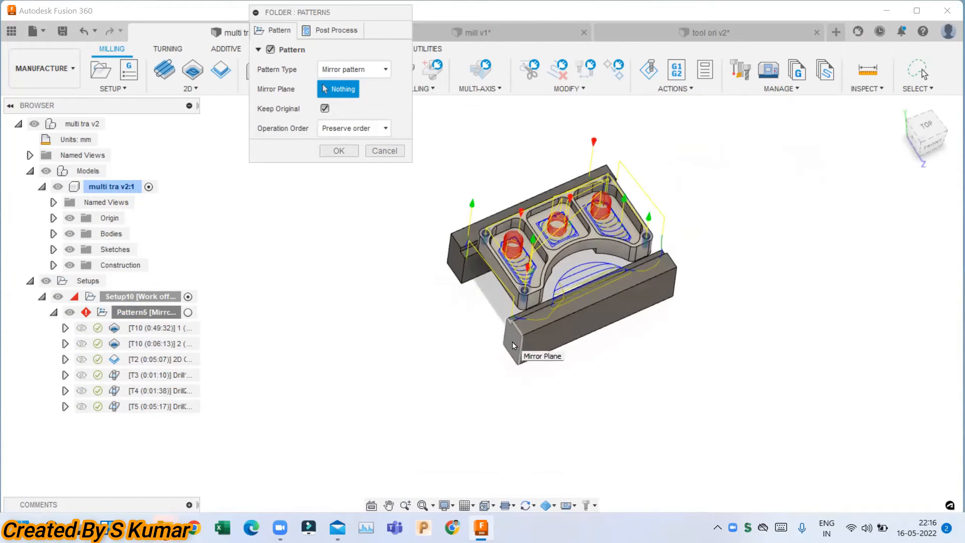
{"action": "left_click", "coordinate": [512, 341]}
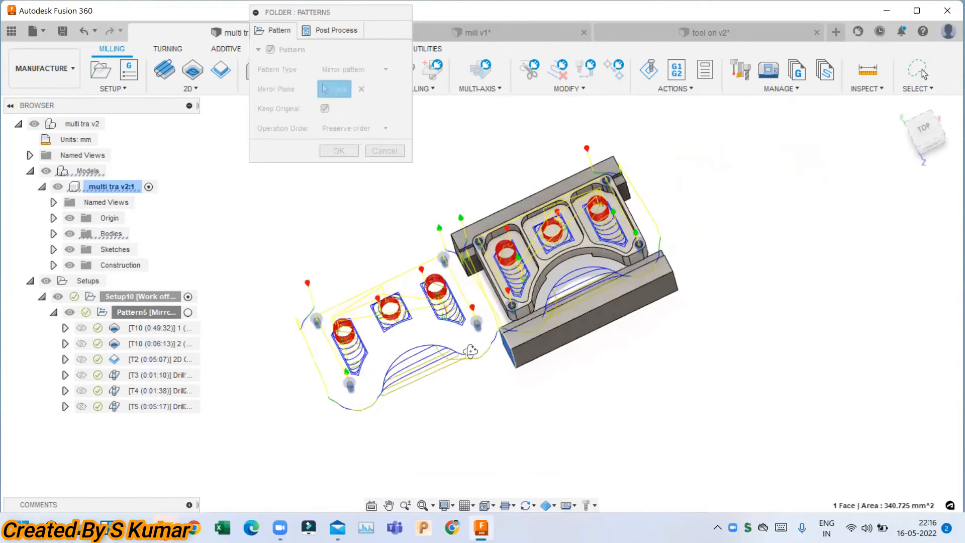
{"action": "left_click", "coordinate": [364, 89]}
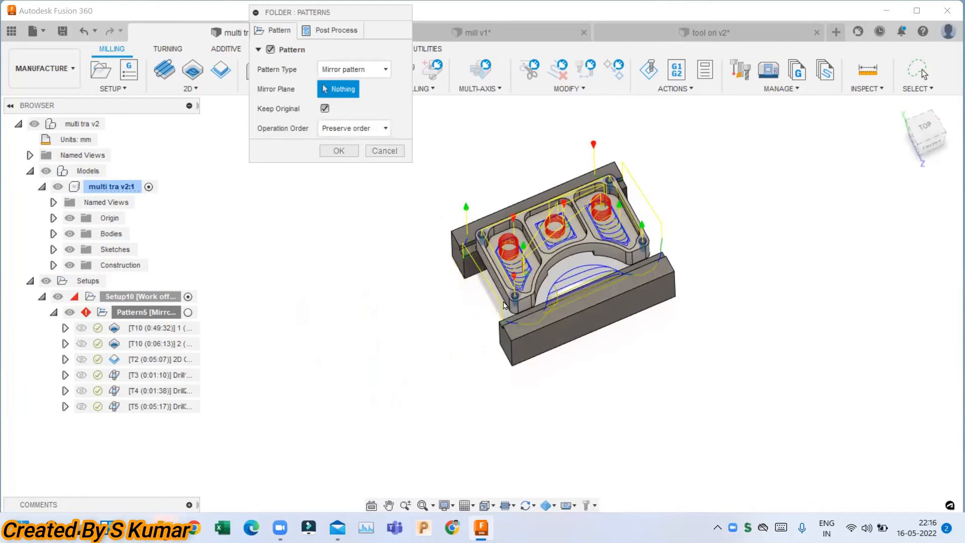
Try the front jaw's long outer face as the mirror plane, and cancel the pattern edit.
{"action": "left_click", "coordinate": [588, 315]}
{"action": "scroll", "coordinate": [589, 316], "scroll_direction": "up", "scroll_amount": 1}
{"action": "middle_click_drag", "start_coordinate": [589, 315], "coordinate": [598, 317], "text": "shift"}
{"action": "left_click", "coordinate": [337, 129]}
{"action": "left_click", "coordinate": [351, 129]}
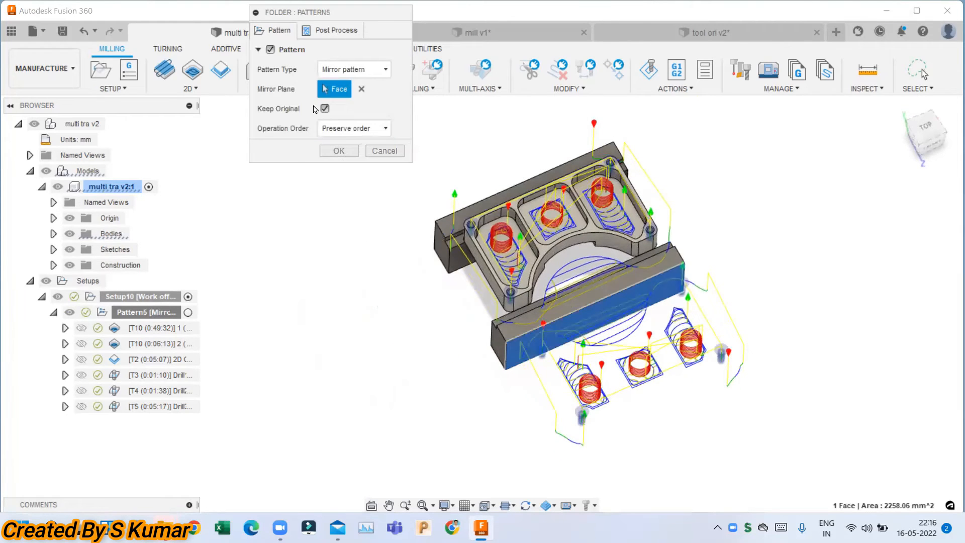
{"action": "left_click", "coordinate": [393, 151]}
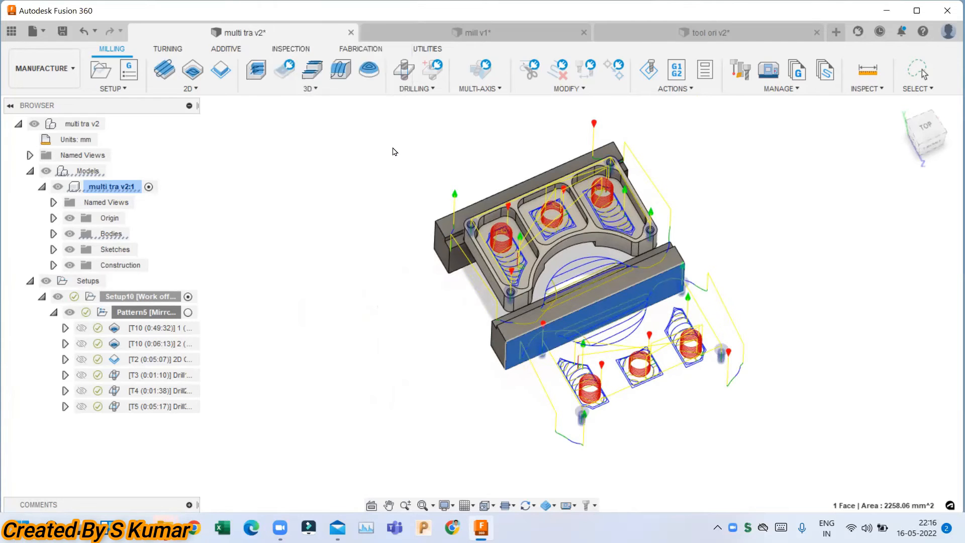
Switch to the Design workspace, sketch a long slanted line beside the part in the top view, and finish the sketch.
{"action": "left_click", "coordinate": [68, 80]}
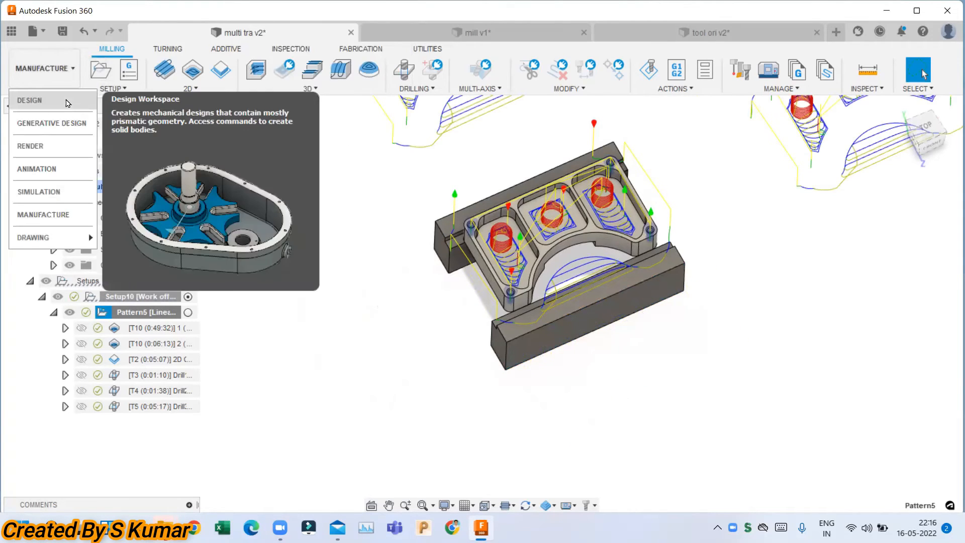
{"action": "left_click", "coordinate": [68, 99]}
{"action": "left_click", "coordinate": [99, 74]}
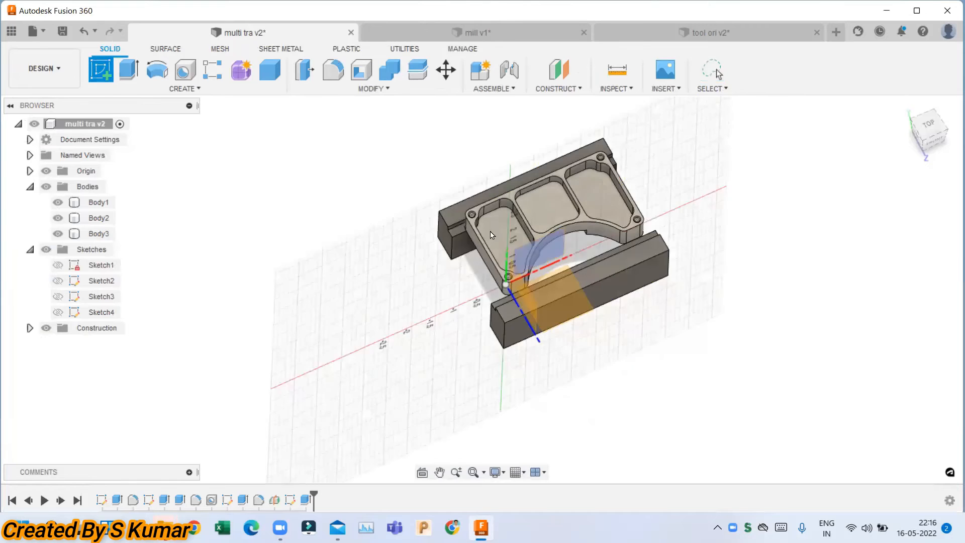
{"action": "left_click", "coordinate": [610, 266]}
{"action": "left_click", "coordinate": [101, 70]}
{"action": "left_click", "coordinate": [911, 405]}
{"action": "left_click", "coordinate": [330, 203]}
{"action": "scroll", "coordinate": [368, 211], "scroll_direction": "down", "scroll_amount": 3}
{"action": "left_click", "coordinate": [479, 420]}
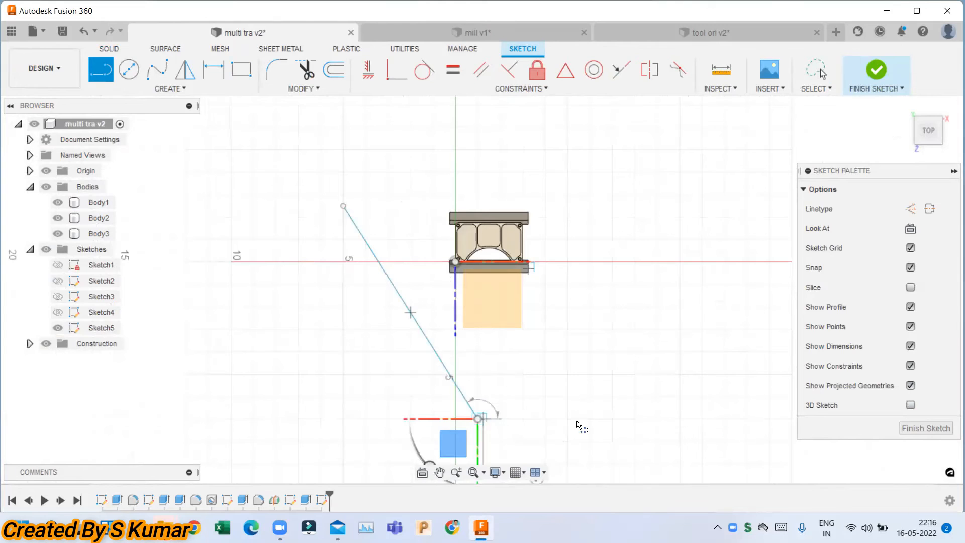
{"action": "left_click", "coordinate": [927, 429]}
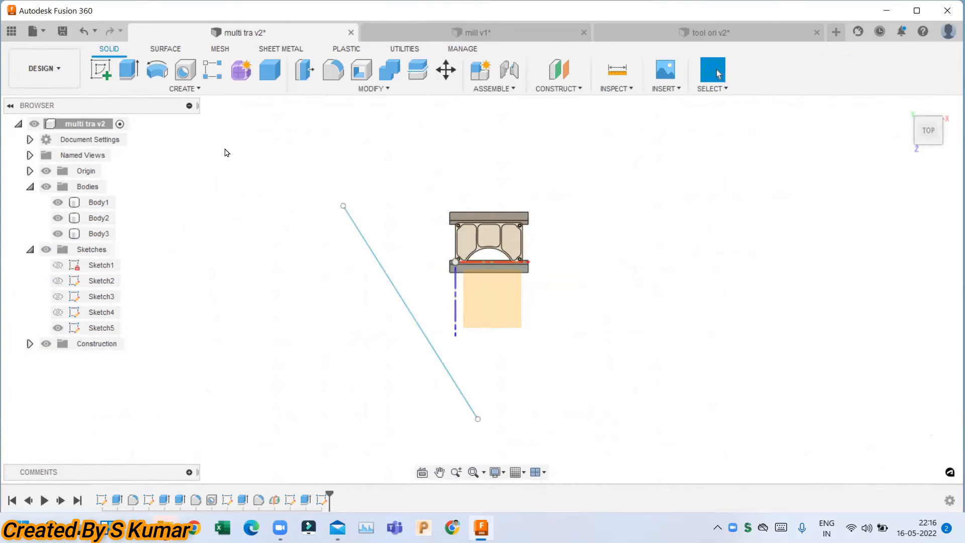
Extrude the slanted sketch line as a new surface body with a distance of -2.542 in.
{"action": "left_click", "coordinate": [38, 74]}
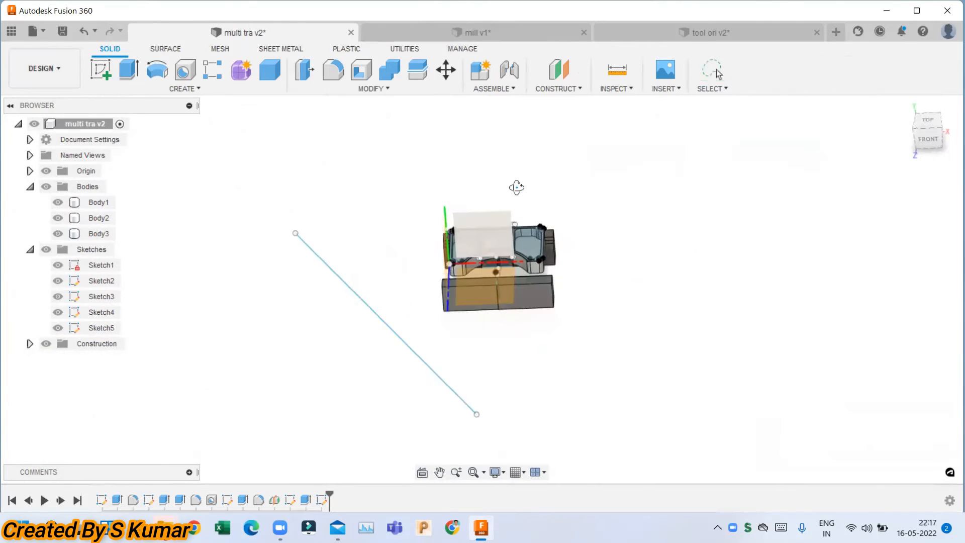
{"action": "scroll", "coordinate": [573, 190], "scroll_direction": "down", "scroll_amount": 2}
{"action": "scroll", "coordinate": [446, 322], "scroll_direction": "up", "scroll_amount": 2}
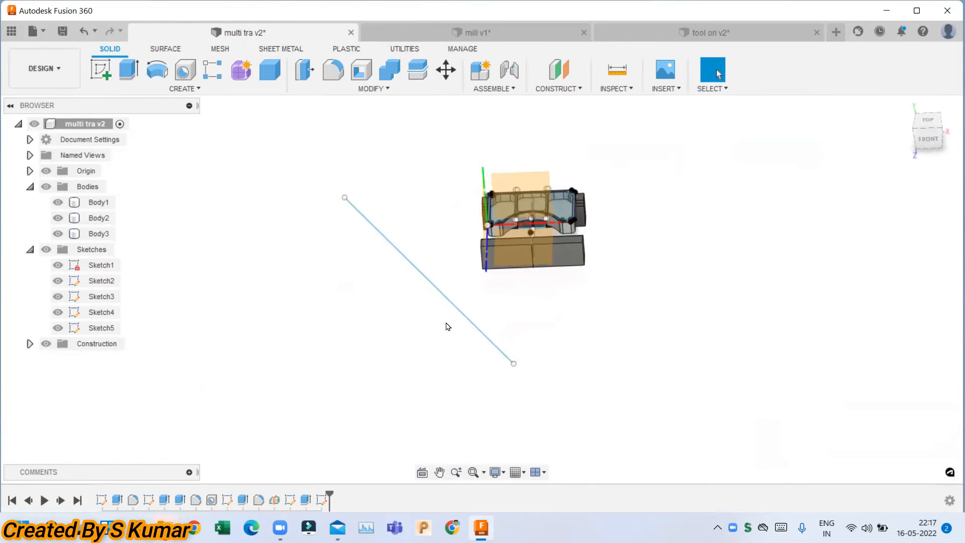
{"action": "left_click", "coordinate": [172, 50]}
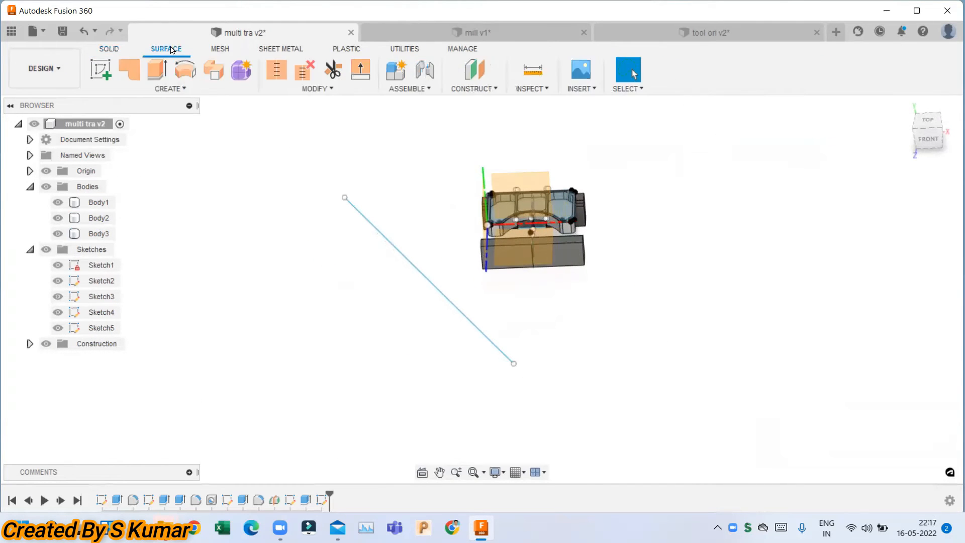
{"action": "left_click", "coordinate": [155, 76]}
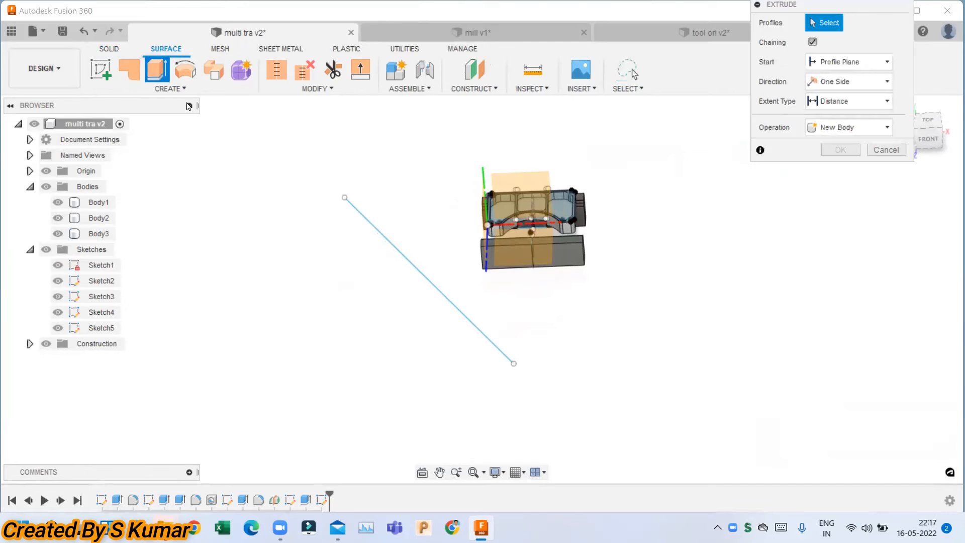
{"action": "left_click", "coordinate": [406, 262]}
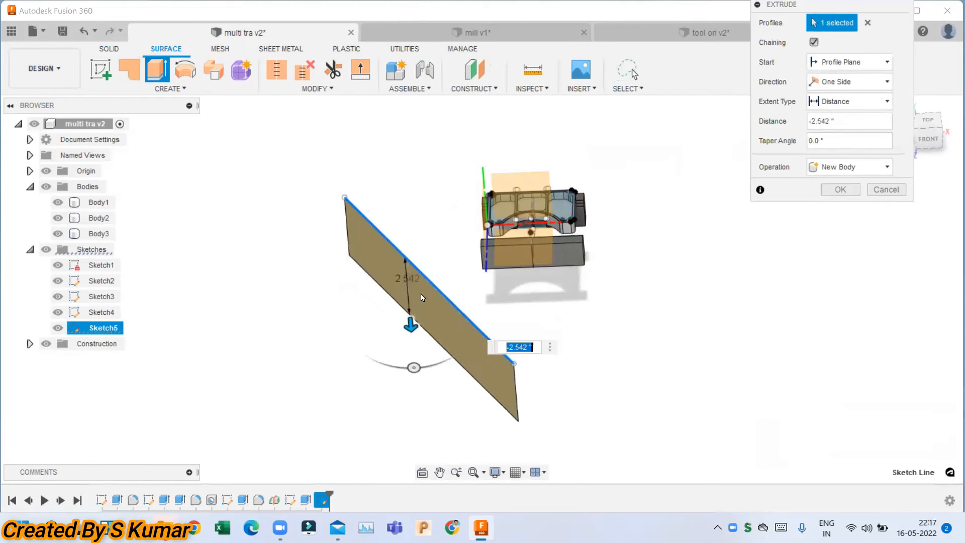
{"action": "left_click", "coordinate": [837, 192]}
Return to the Manufacture workspace and change Setup10's Pattern5 to a Mirror pattern with the slanted surface as the mirror plane.
{"action": "left_click", "coordinate": [45, 69]}
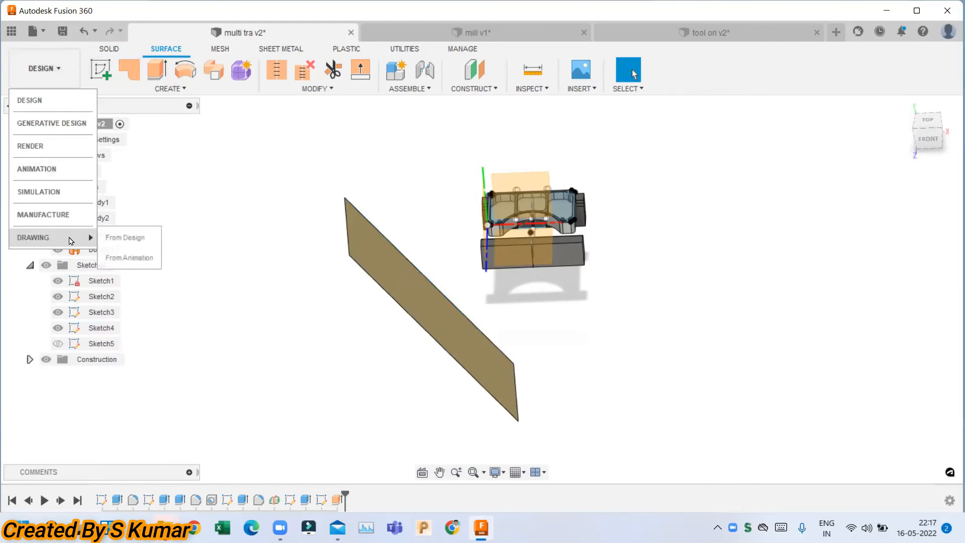
{"action": "left_click", "coordinate": [60, 213]}
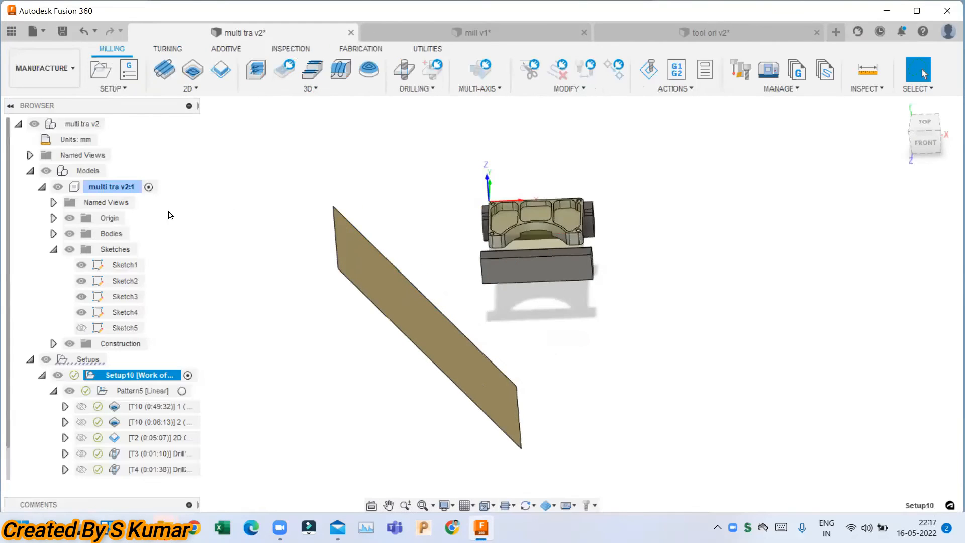
{"action": "left_click", "coordinate": [140, 390]}
{"action": "right_click", "coordinate": [140, 390]}
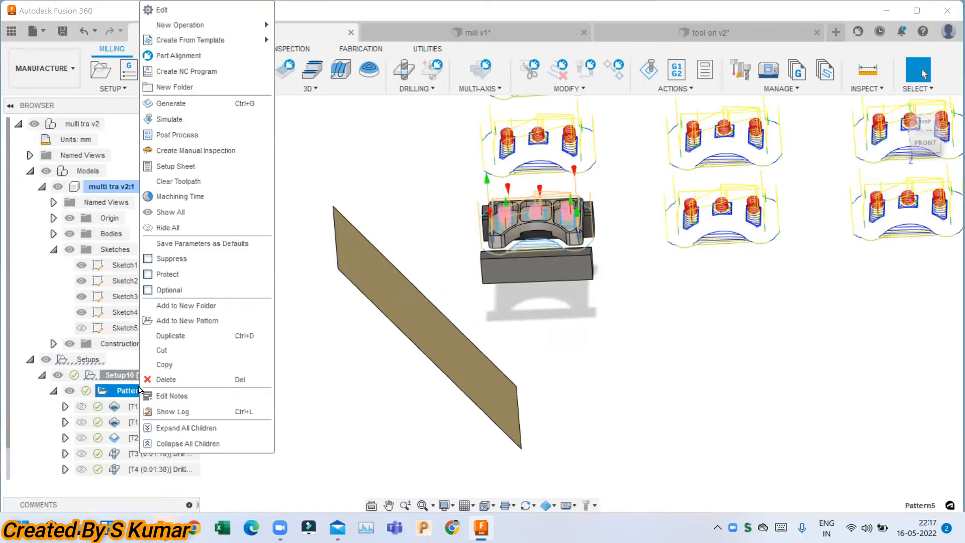
{"action": "left_click", "coordinate": [188, 14]}
{"action": "left_click", "coordinate": [363, 70]}
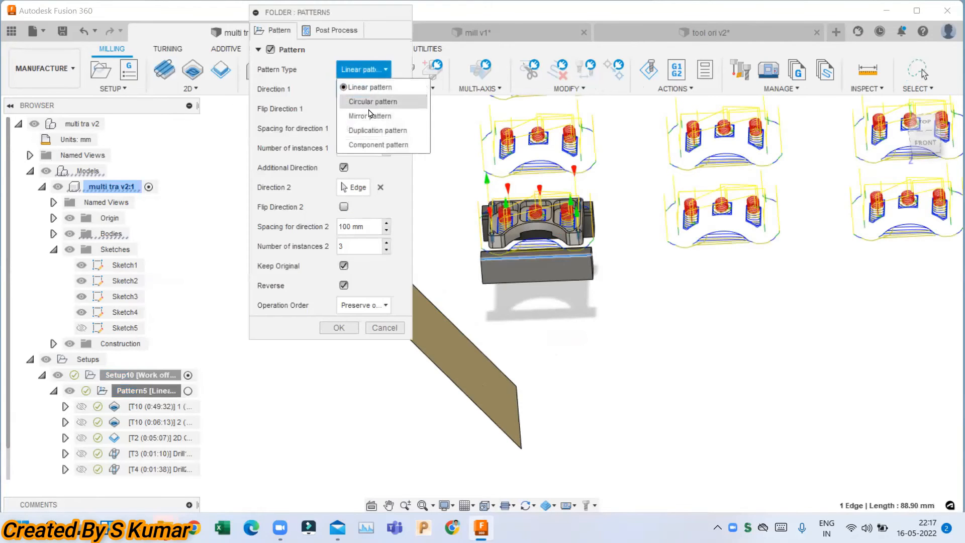
{"action": "left_click", "coordinate": [372, 116]}
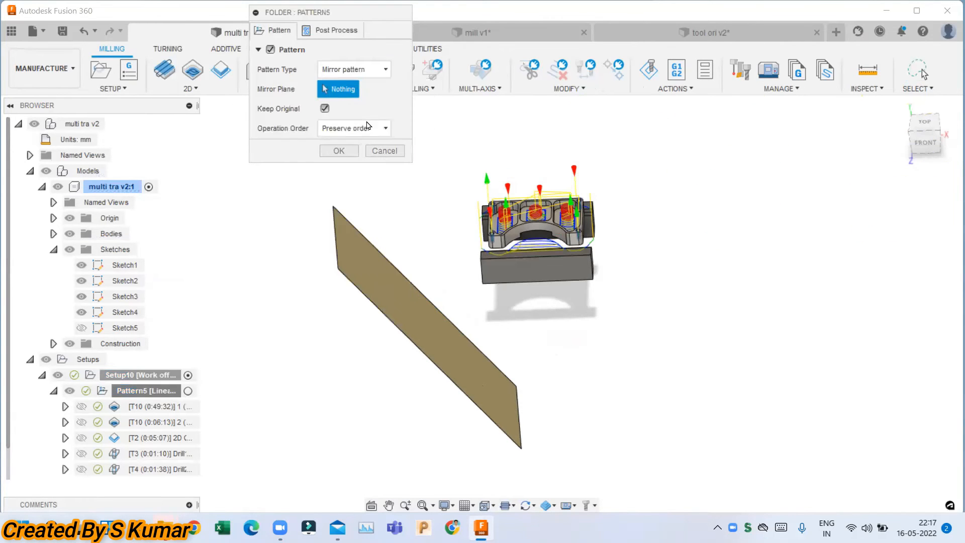
{"action": "left_click", "coordinate": [400, 315]}
{"action": "middle_click_drag", "start_coordinate": [400, 309], "coordinate": [560, 296], "text": "shift"}
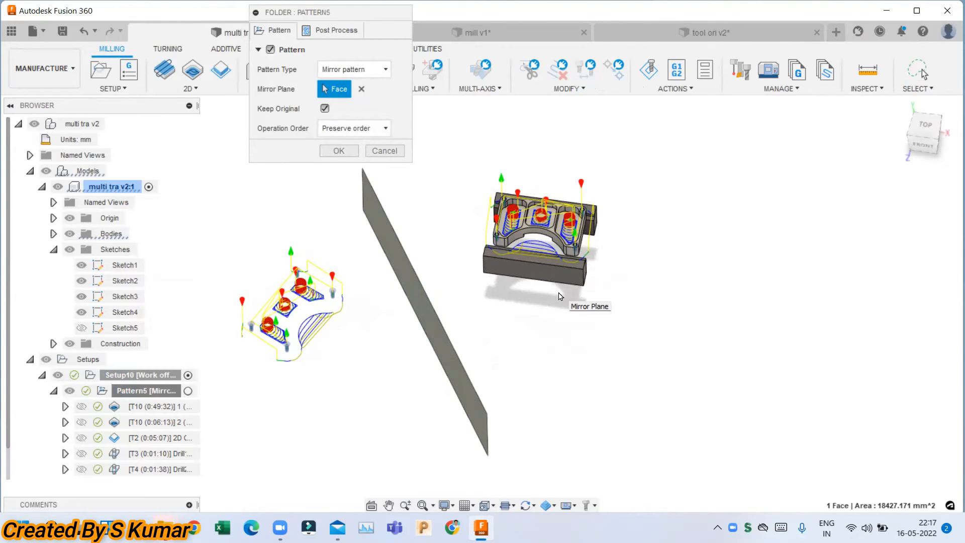
{"action": "middle_click_drag", "start_coordinate": [431, 229], "coordinate": [444, 203], "text": "shift"}
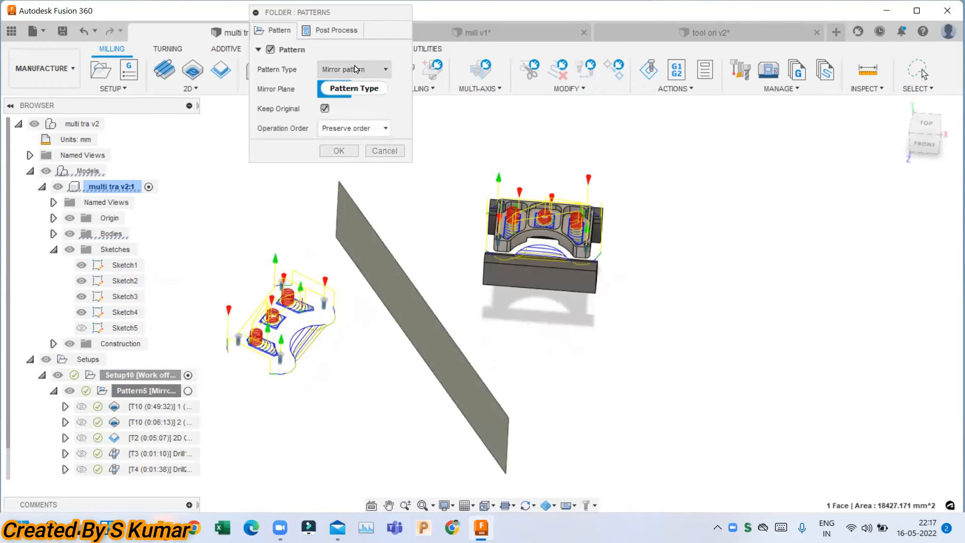
Switch to the tool ori v2 document and bring both sample parts into view.
{"action": "left_click", "coordinate": [370, 70]}
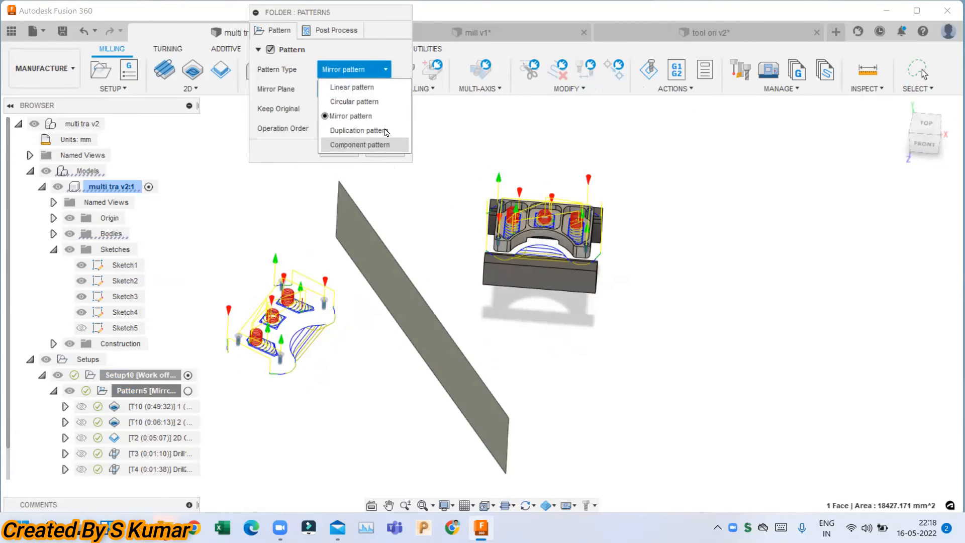
{"action": "left_click", "coordinate": [475, 126]}
{"action": "scroll", "coordinate": [700, 228], "scroll_direction": "up", "scroll_amount": 2}
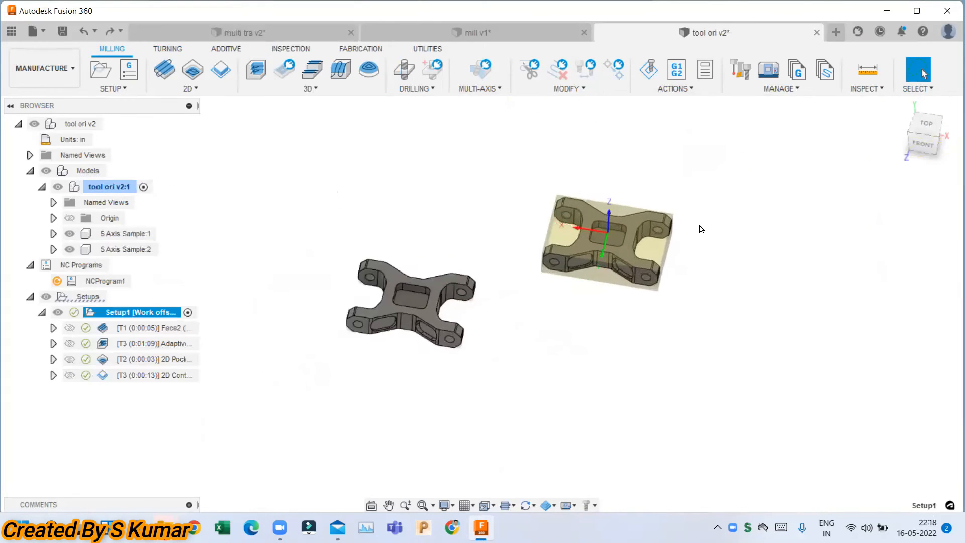
{"action": "scroll", "coordinate": [690, 218], "scroll_direction": "down", "scroll_amount": 1}
{"action": "scroll", "coordinate": [581, 257], "scroll_direction": "up", "scroll_amount": 1}
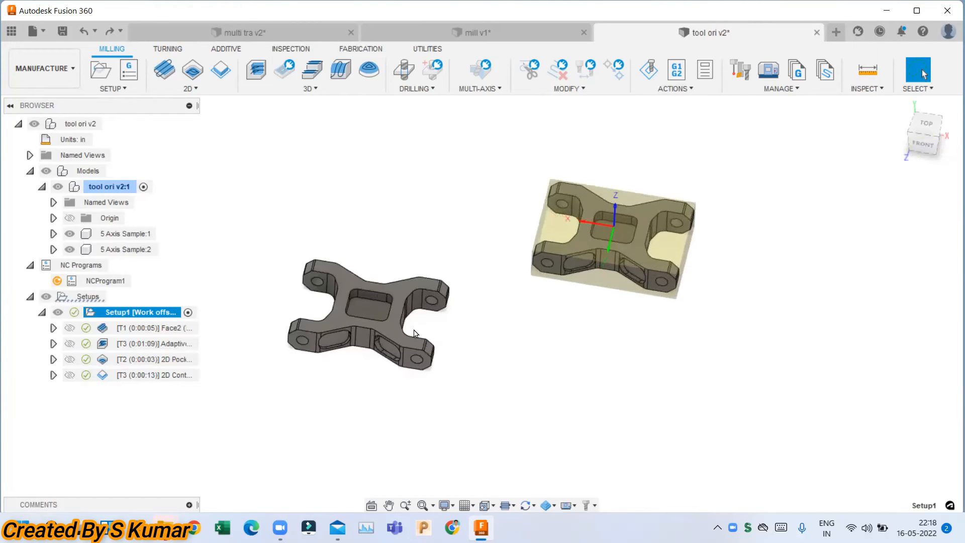
Try a Duplication pattern of Setup1's operations, from a pocket edge on 5 Axis Sample:1 to the matching pocket point on 5 Axis Sample:2.
{"action": "left_click", "coordinate": [214, 272]}
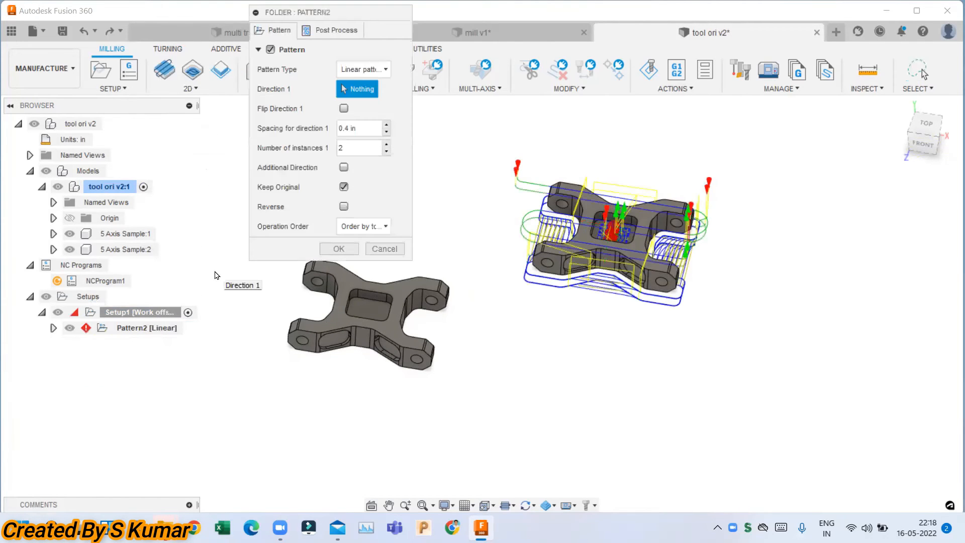
{"action": "left_click", "coordinate": [370, 71]}
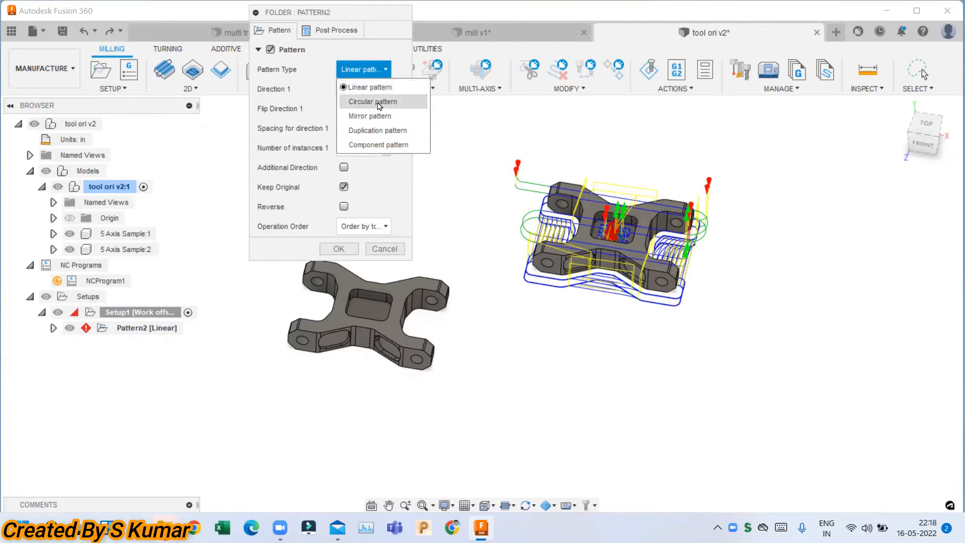
{"action": "left_click", "coordinate": [385, 131]}
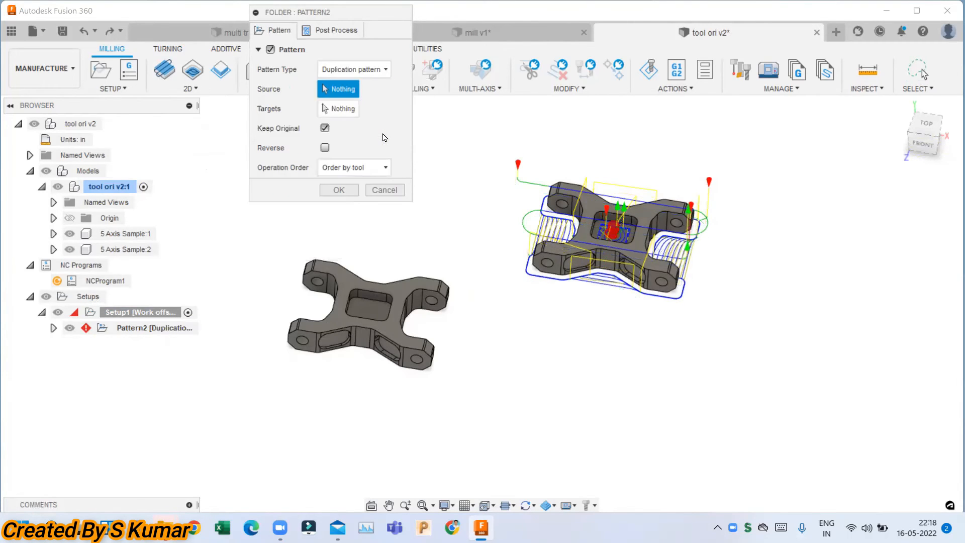
{"action": "scroll", "coordinate": [577, 229], "scroll_direction": "up", "scroll_amount": 2}
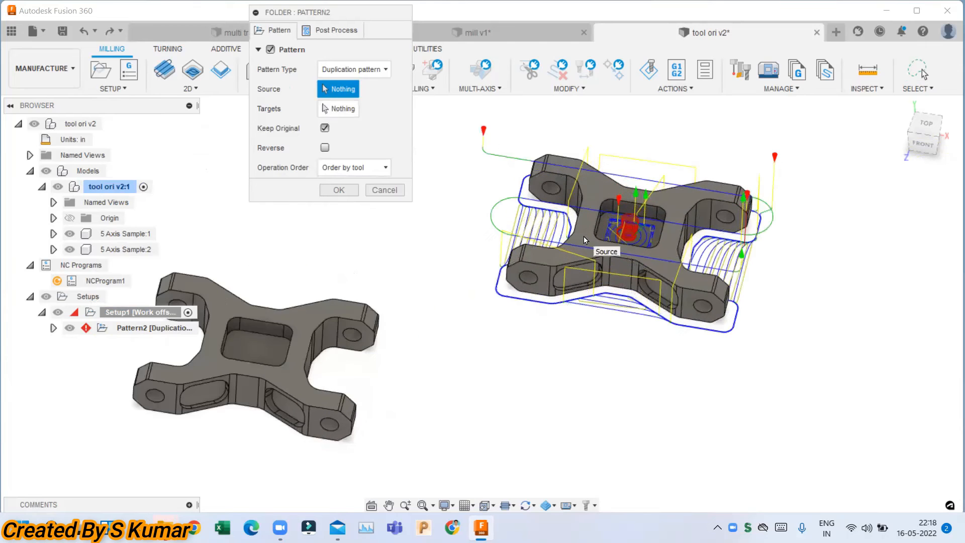
{"action": "left_click", "coordinate": [594, 220]}
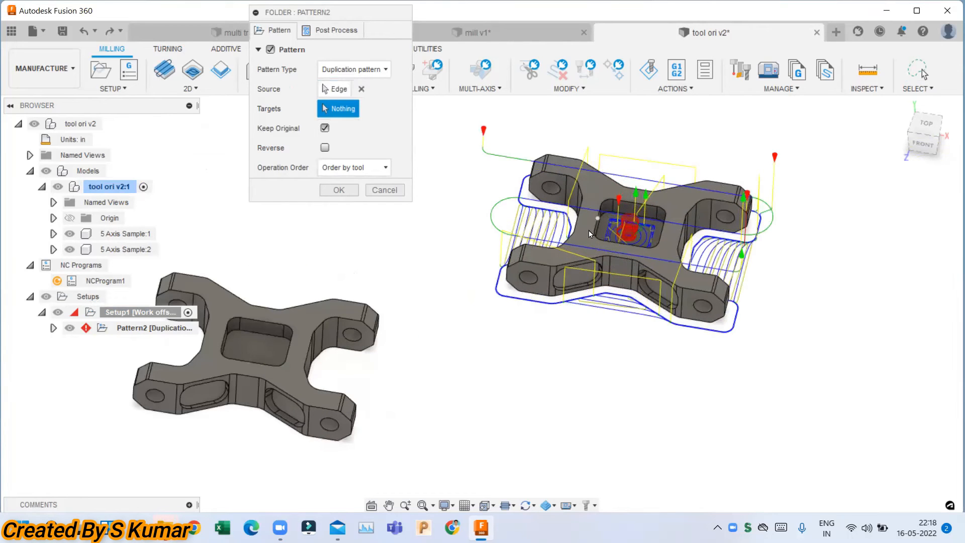
{"action": "left_click", "coordinate": [260, 353]}
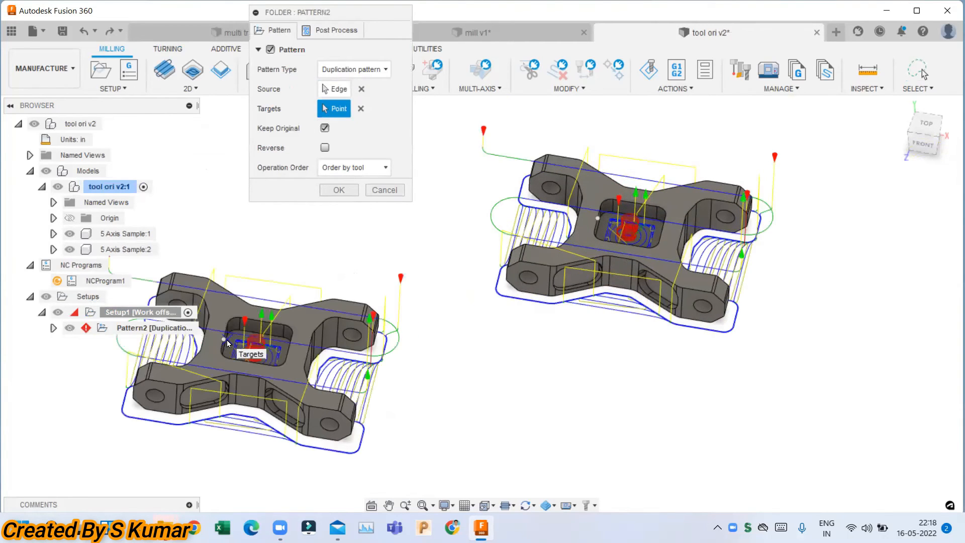
{"action": "scroll", "coordinate": [557, 325], "scroll_direction": "down", "scroll_amount": 2}
{"action": "middle_click_drag", "start_coordinate": [487, 241], "coordinate": [488, 220], "text": "shift"}
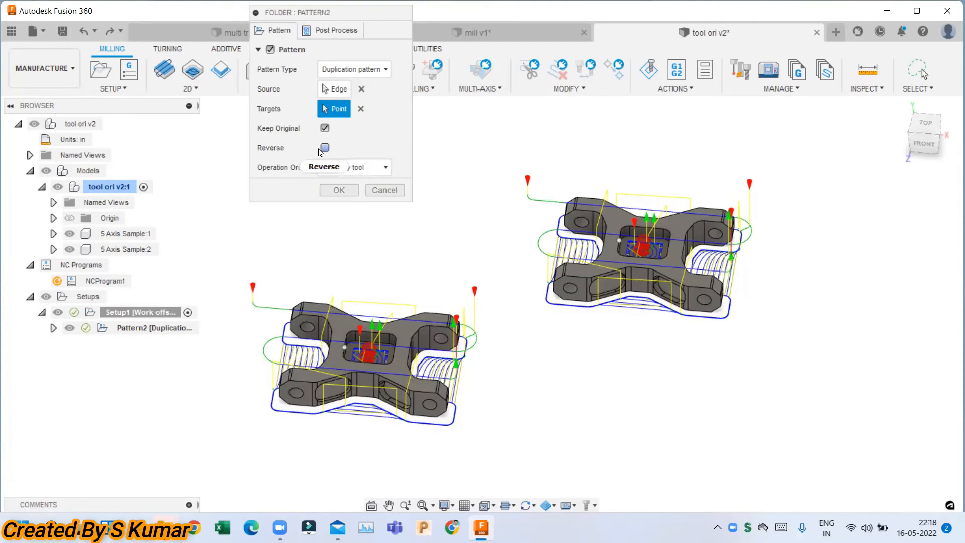
Try changing the pattern to a Component pattern with 5 Axis Sample:1 as the source, and cancel the new pattern.
{"action": "left_click", "coordinate": [363, 71]}
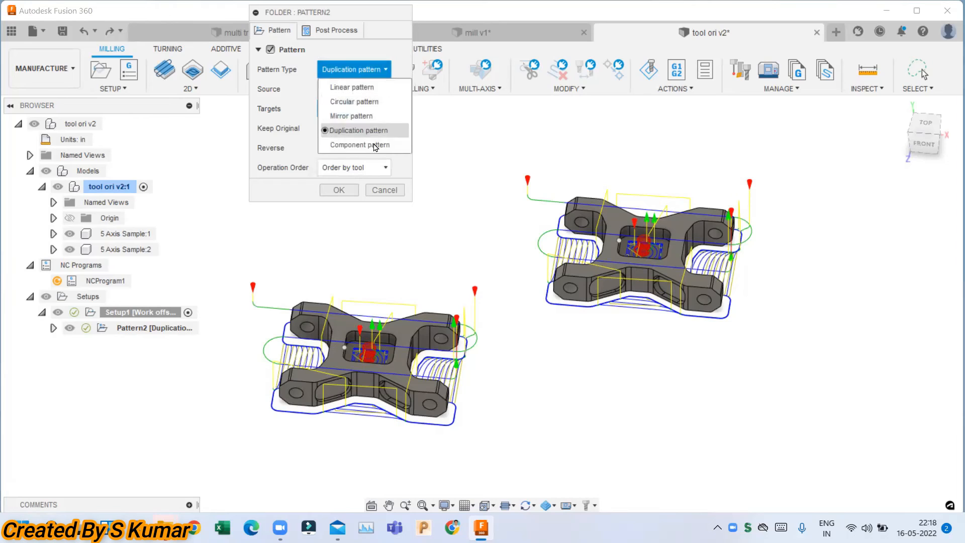
{"action": "left_click", "coordinate": [374, 145]}
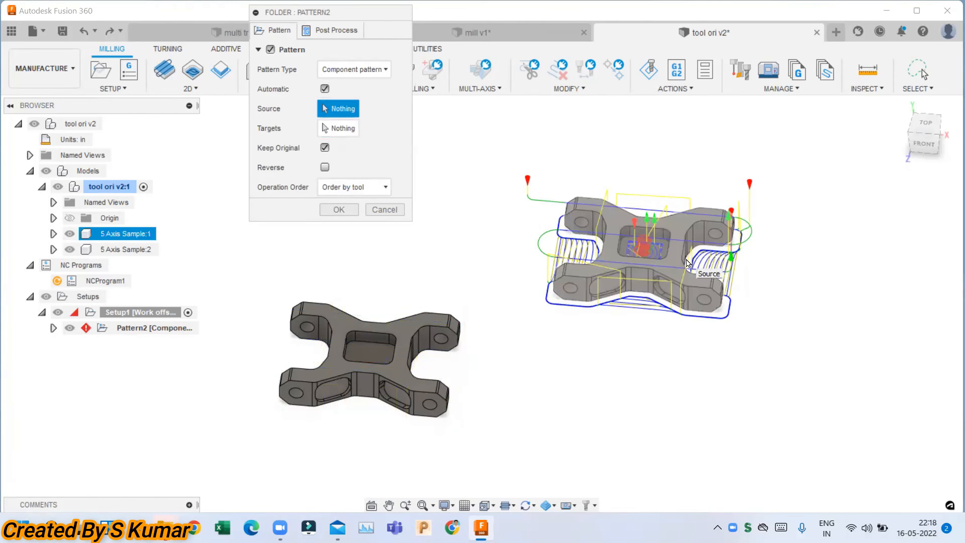
{"action": "left_click", "coordinate": [688, 262]}
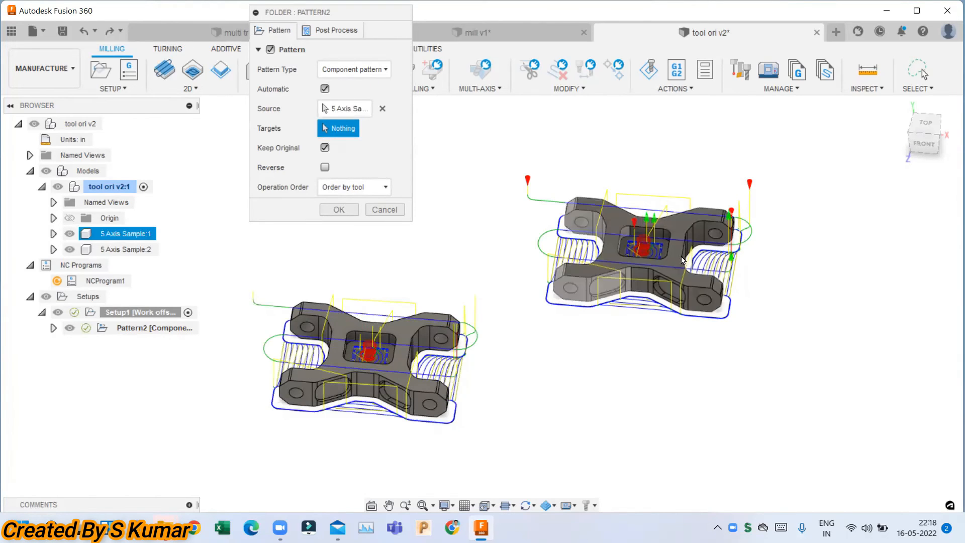
{"action": "left_click", "coordinate": [385, 209]}
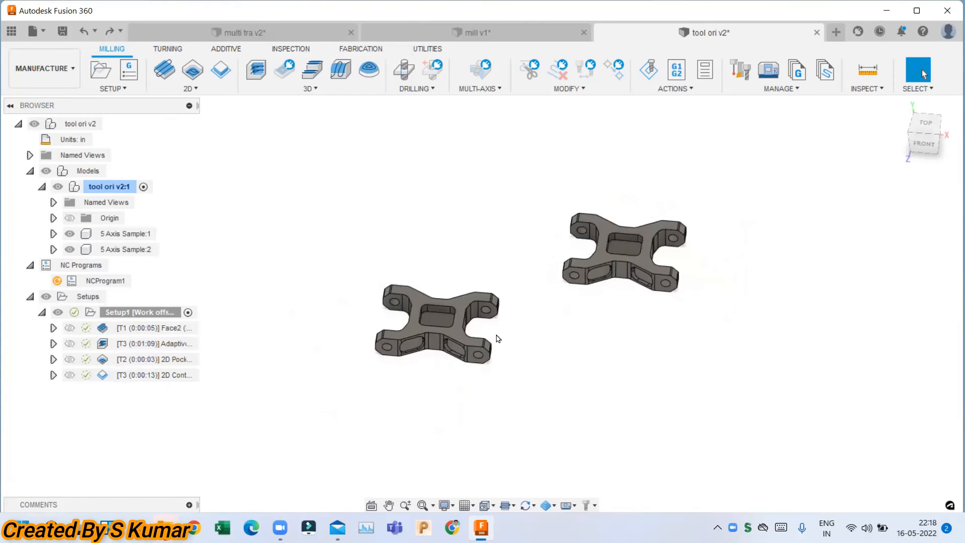
Add all four operations of Setup1, from Face2 through the 2D contour, to a new pattern.
{"action": "left_click", "coordinate": [163, 329]}
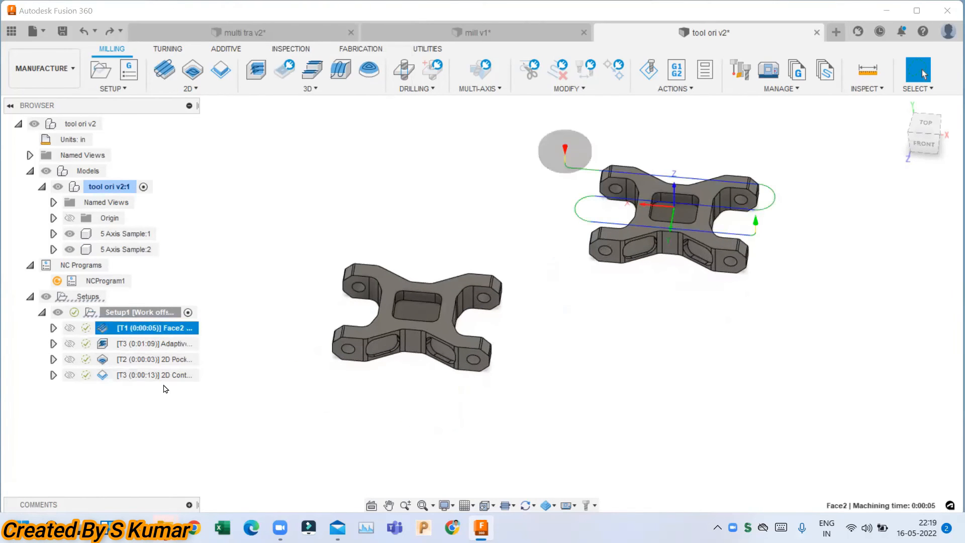
{"action": "left_click", "coordinate": [164, 375], "text": "shift"}
{"action": "right_click", "coordinate": [170, 376]}
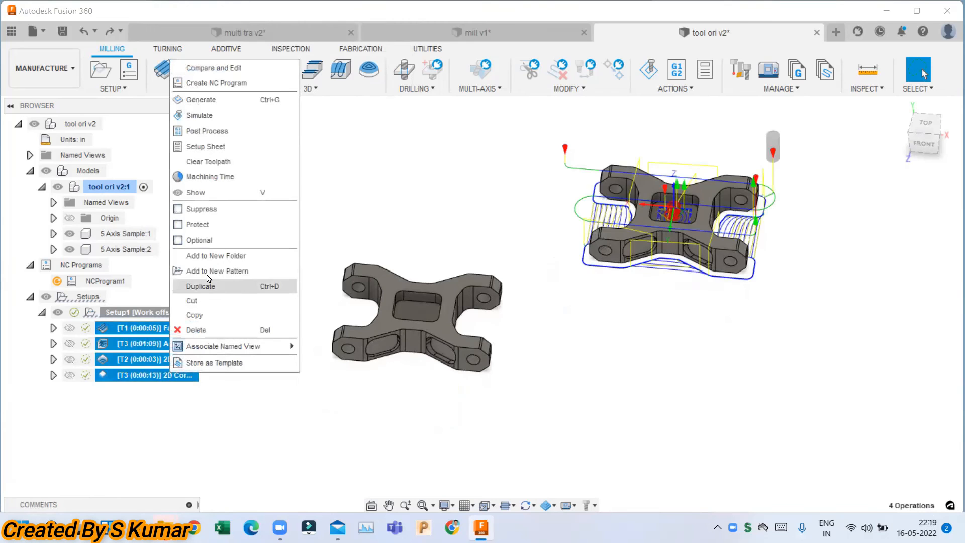
{"action": "left_click", "coordinate": [216, 271]}
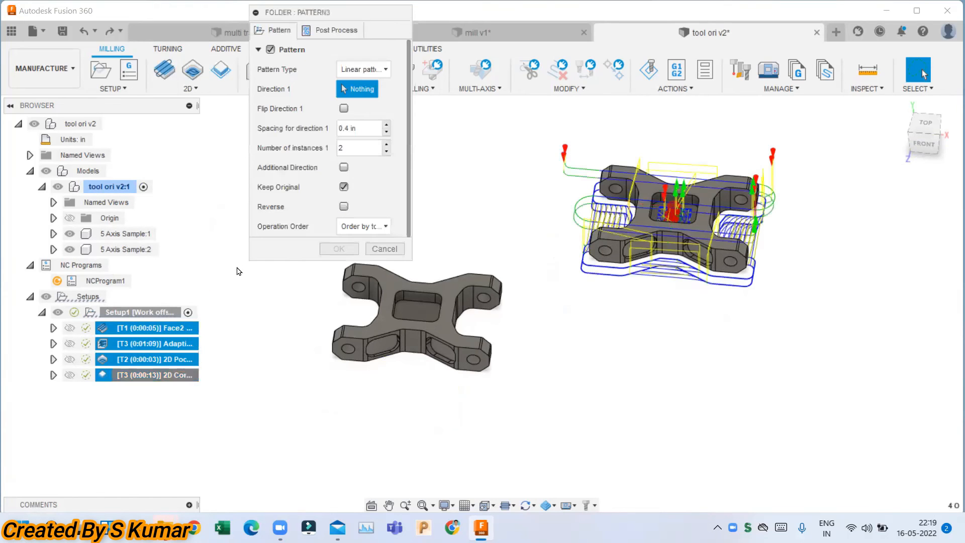
Make it a Component pattern with 5 Axis Sample:1 as source and 5 Axis Sample:2 as target, and view the toolpaths on both parts.
{"action": "left_click", "coordinate": [362, 69]}
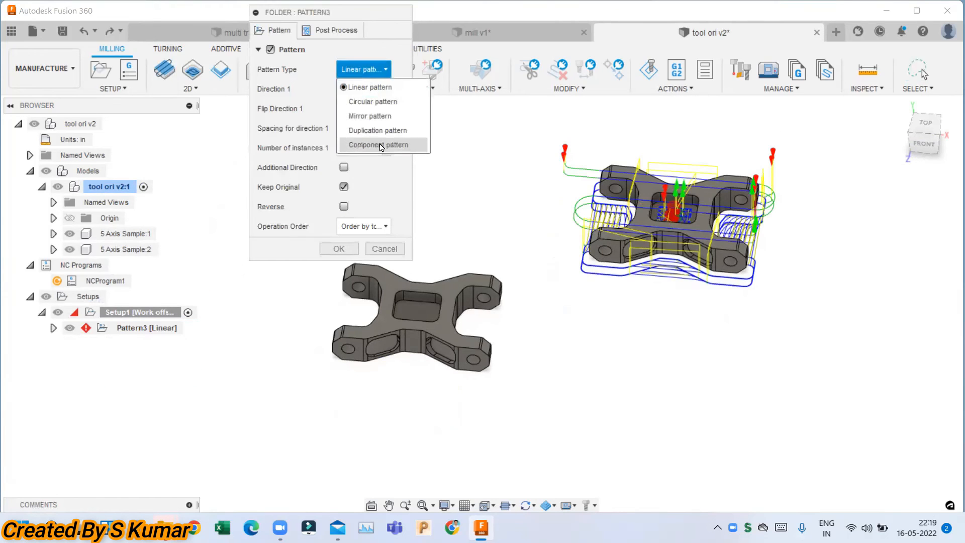
{"action": "left_click", "coordinate": [382, 145]}
{"action": "left_click", "coordinate": [715, 232]}
{"action": "left_click", "coordinate": [417, 316]}
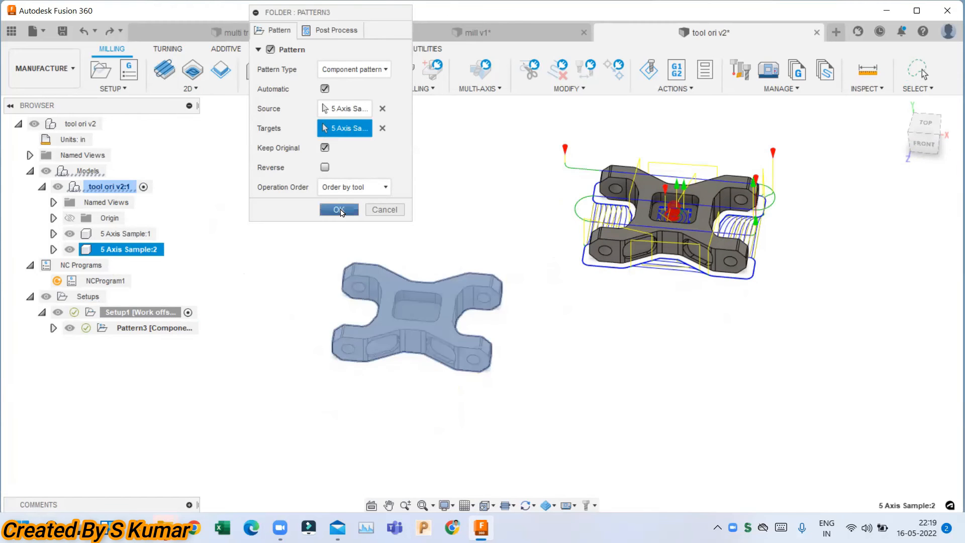
{"action": "left_click", "coordinate": [340, 209]}
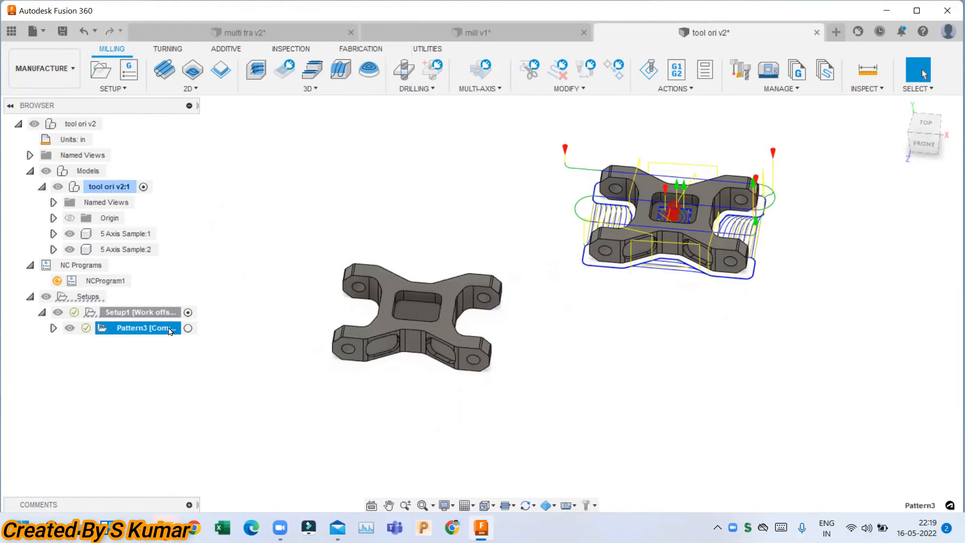
{"action": "middle_click_drag", "start_coordinate": [550, 242], "coordinate": [445, 344], "text": "shift"}
{"action": "scroll", "coordinate": [647, 279], "scroll_direction": "up", "scroll_amount": 2}
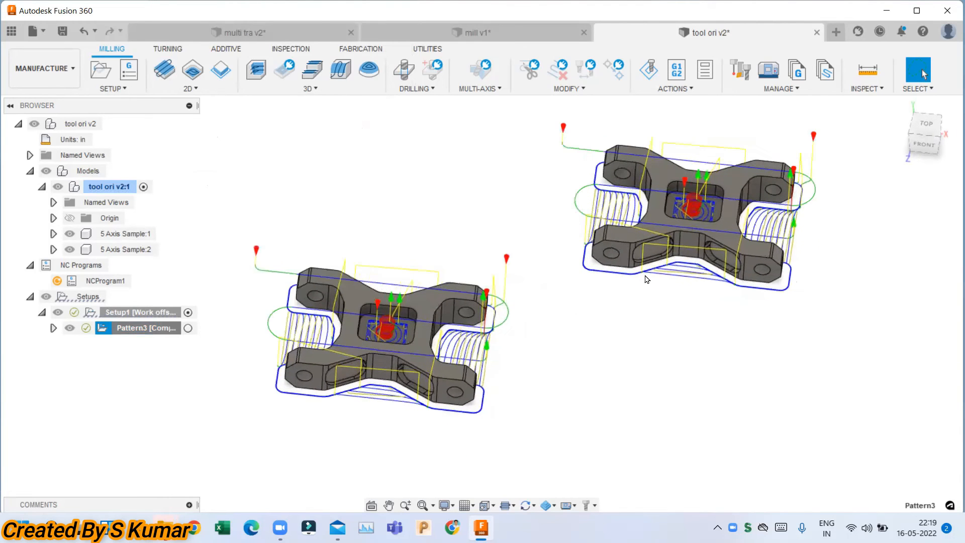
{"action": "scroll", "coordinate": [661, 288], "scroll_direction": "down", "scroll_amount": 1}
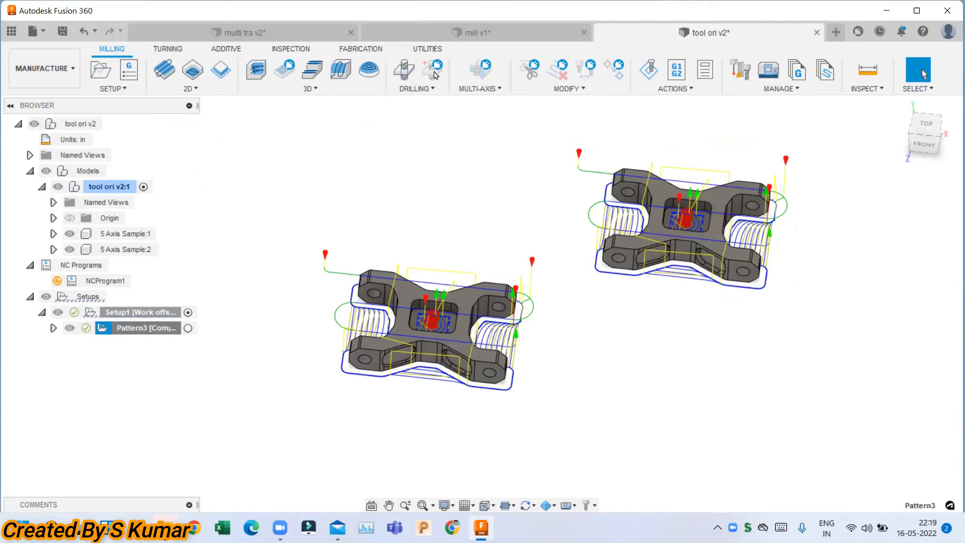
Switch to the mill v1 document and add Setup1's 2D Contour5 operation to a new pattern.
{"action": "left_click", "coordinate": [463, 34]}
{"action": "scroll", "coordinate": [613, 284], "scroll_direction": "up", "scroll_amount": 2}
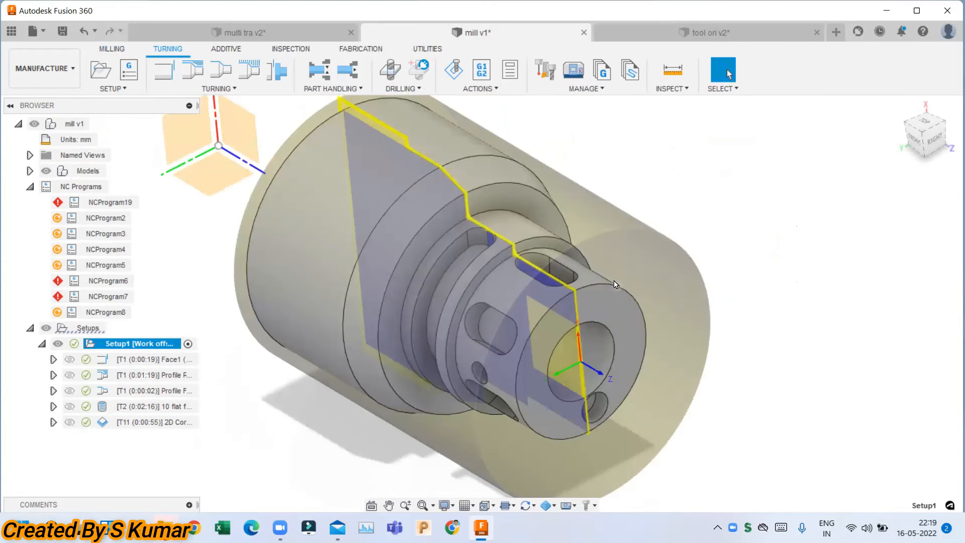
{"action": "left_click", "coordinate": [171, 424]}
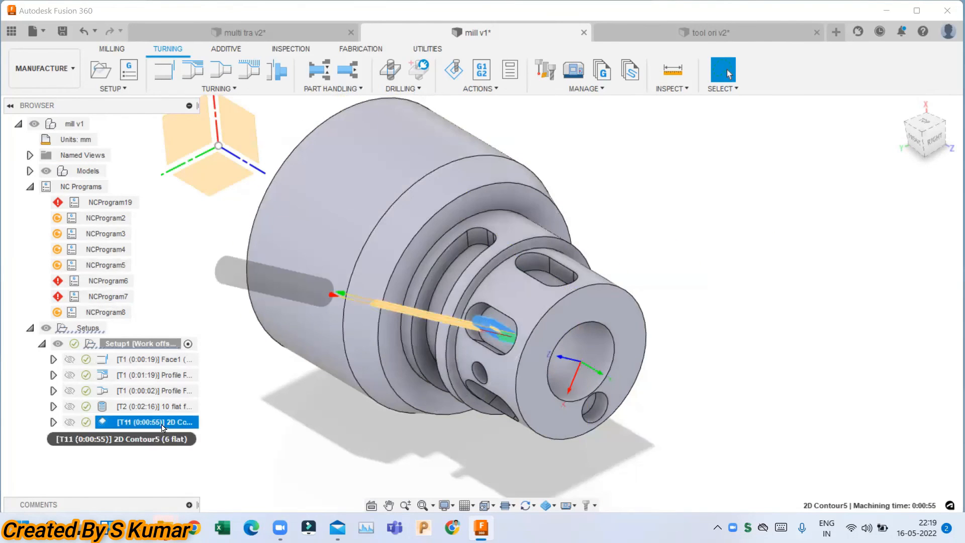
{"action": "right_click", "coordinate": [162, 427]}
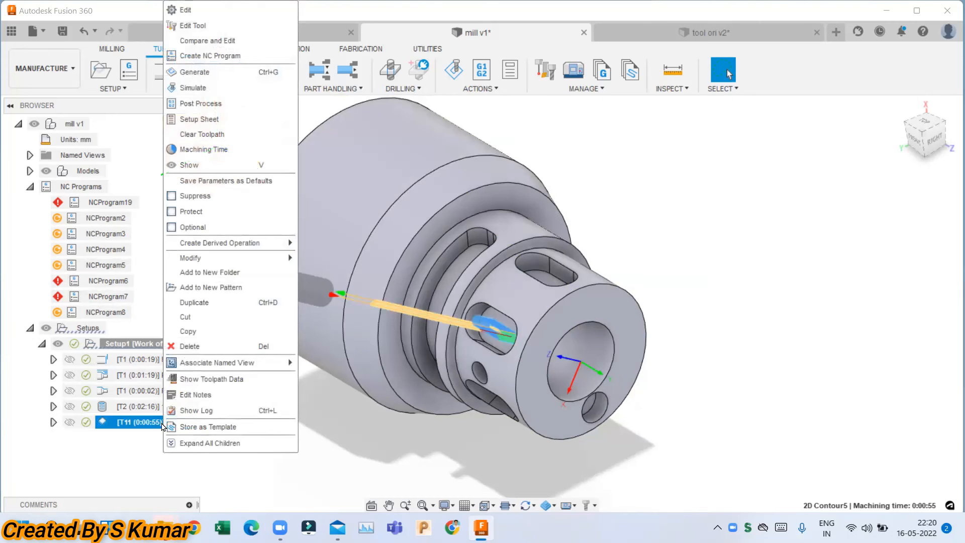
{"action": "left_click", "coordinate": [217, 289]}
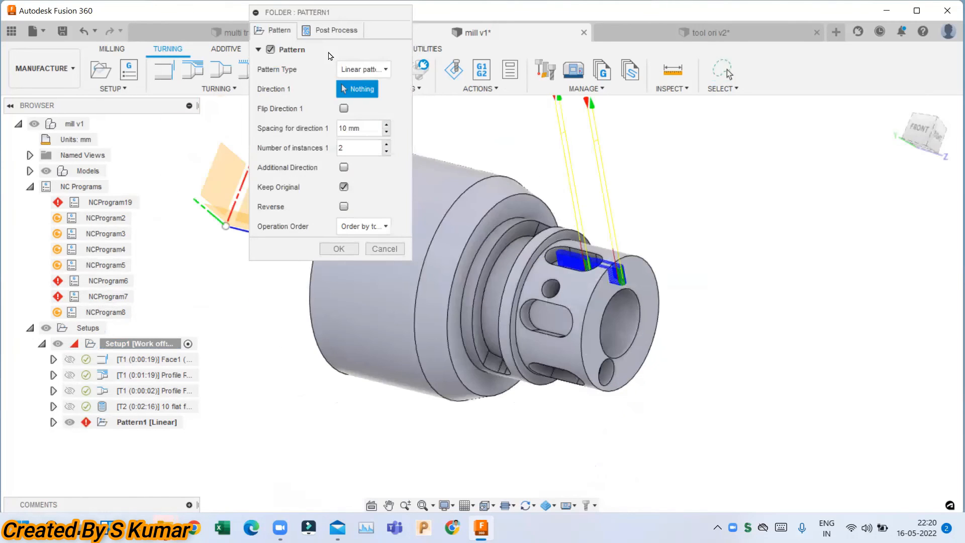
Make the pattern circular about the cylindrical bore face at the part's end, with 6 instances, keeping the operations ordered by tool.
{"action": "left_click", "coordinate": [367, 70]}
{"action": "left_click", "coordinate": [377, 100]}
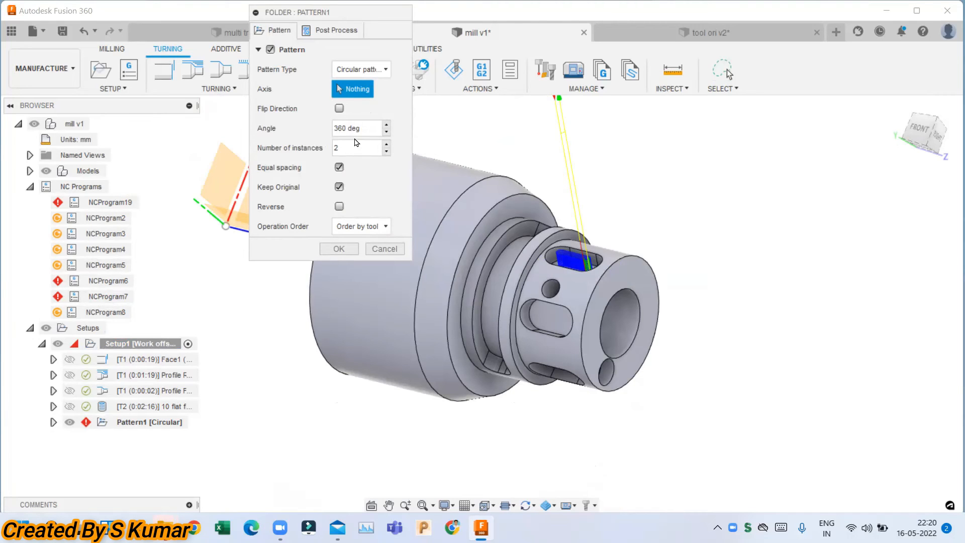
{"action": "left_click", "coordinate": [294, 148]}
{"action": "left_click", "coordinate": [632, 322]}
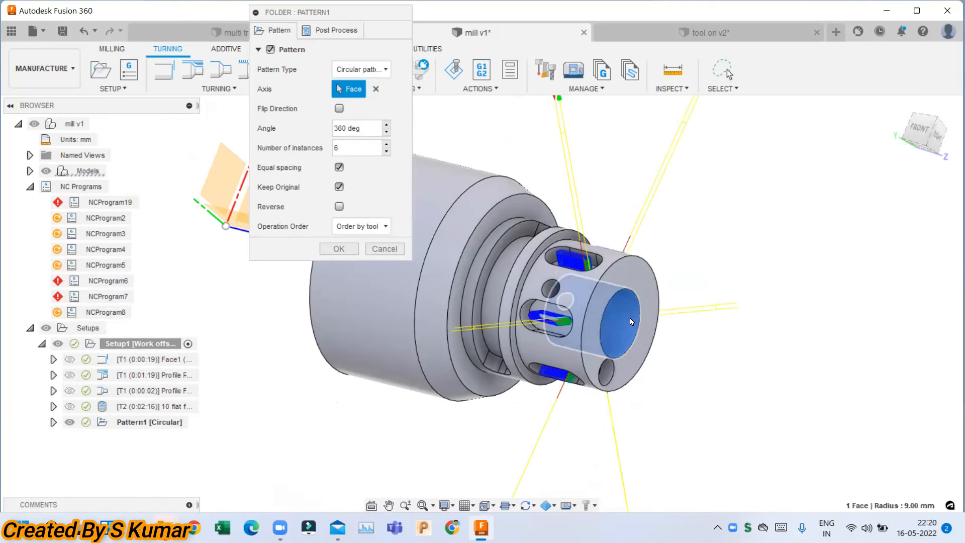
{"action": "mouse_move", "coordinate": [631, 320]}
{"action": "middle_mouse_down", "text": "shift"}
{"action": "mouse_move", "coordinate": [528, 226]}
{"action": "mouse_move", "coordinate": [623, 372]}
{"action": "mouse_move", "coordinate": [641, 332]}
{"action": "middle_mouse_up", "text": "shift"}
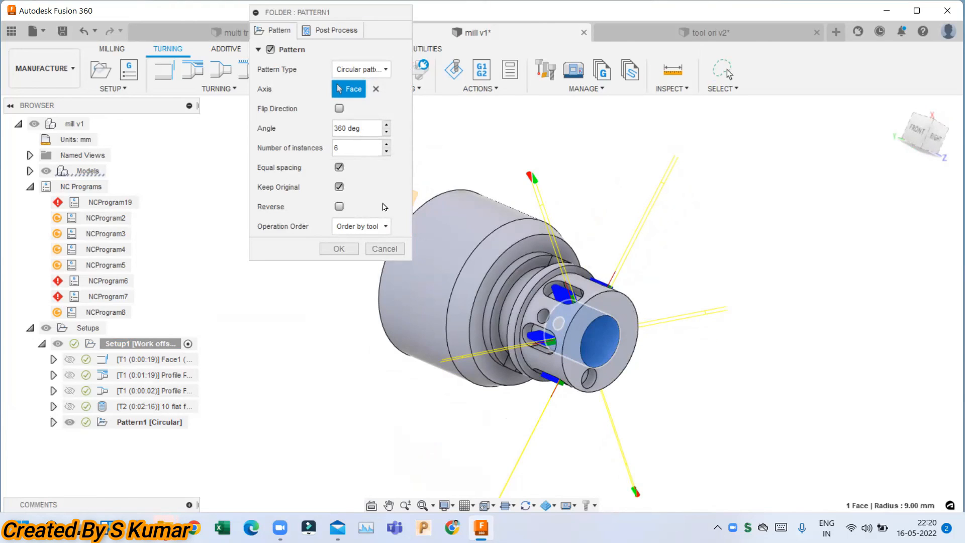
{"action": "left_click", "coordinate": [369, 227]}
{"action": "left_click", "coordinate": [370, 226]}
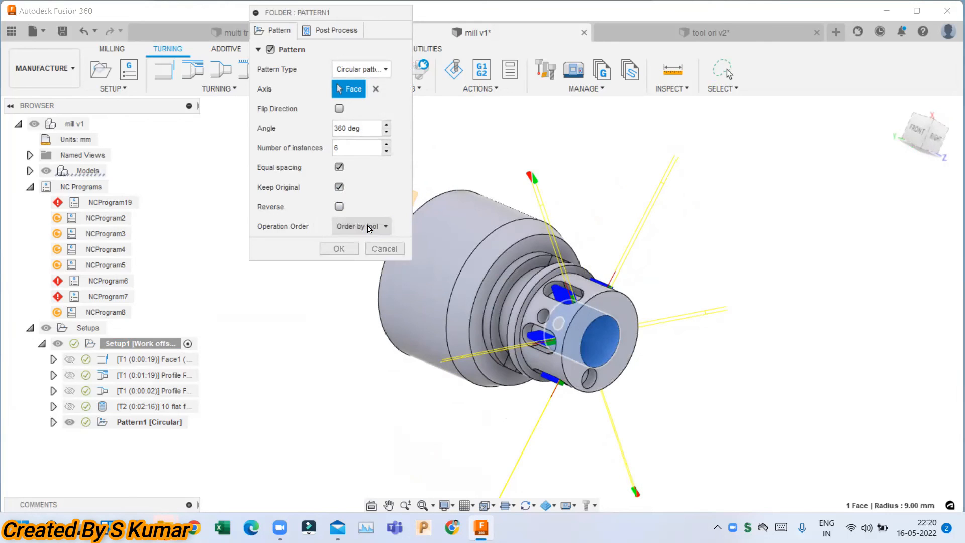
Turn off equal spacing for the circular pattern and set the angle between instances to 60 degrees.
{"action": "left_click", "coordinate": [339, 167]}
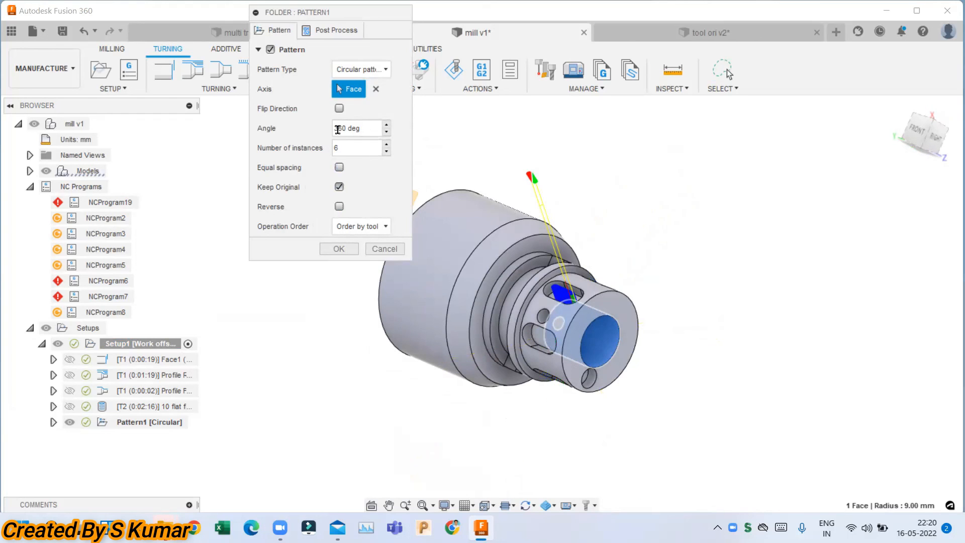
{"action": "left_click_drag", "start_coordinate": [326, 134], "coordinate": [304, 132]}
{"action": "type", "text": "60"}
{"action": "left_click", "coordinate": [356, 147]}
{"action": "middle_click_drag", "start_coordinate": [677, 295], "coordinate": [658, 282], "text": "shift"}
{"action": "middle_click_drag", "start_coordinate": [557, 348], "coordinate": [583, 328], "text": "shift"}
Set the circular pattern to 3 instances and flip its direction around the axis.
{"action": "left_click_drag", "start_coordinate": [362, 144], "coordinate": [320, 153]}
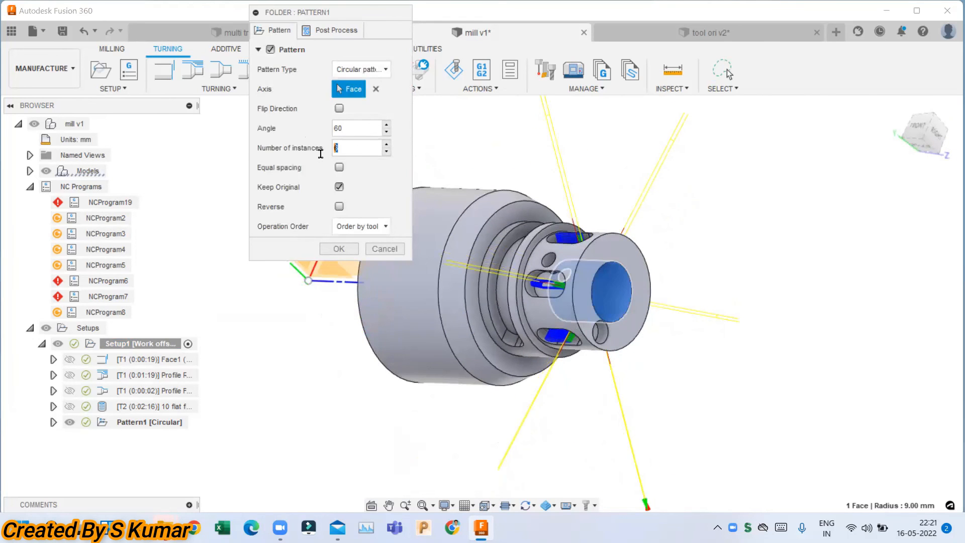
{"action": "type", "text": "3"}
{"action": "middle_click_drag", "start_coordinate": [613, 232], "coordinate": [490, 264], "text": "shift"}
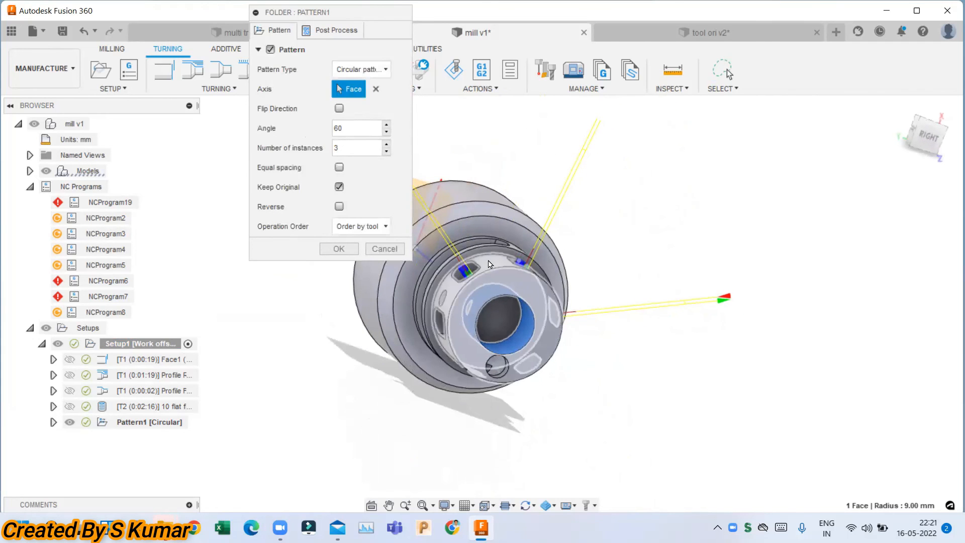
{"action": "left_click", "coordinate": [340, 111]}
{"action": "middle_click_drag", "start_coordinate": [470, 272], "coordinate": [564, 241], "text": "shift"}
Try equal spacing with the 60-degree angle, turn it off again, and view the patterned toolpaths in the slots.
{"action": "left_click", "coordinate": [340, 167]}
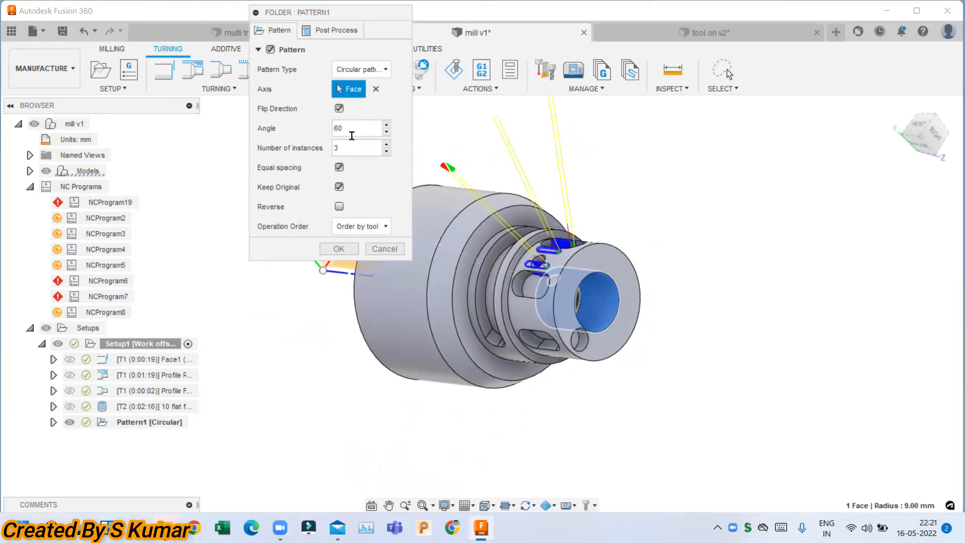
{"action": "left_click_drag", "start_coordinate": [352, 128], "coordinate": [327, 130]}
{"action": "scroll", "coordinate": [590, 218], "scroll_direction": "up", "scroll_amount": 2}
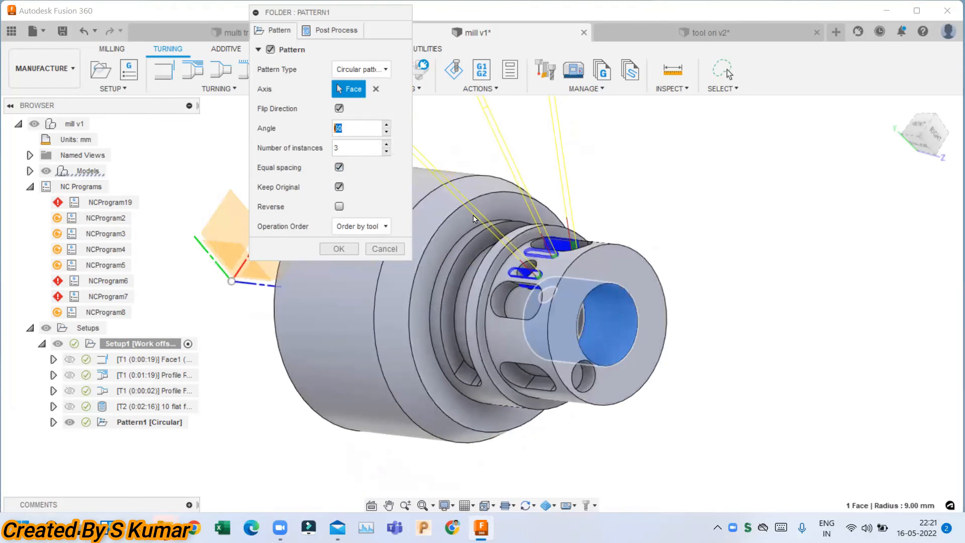
{"action": "left_click", "coordinate": [340, 168]}
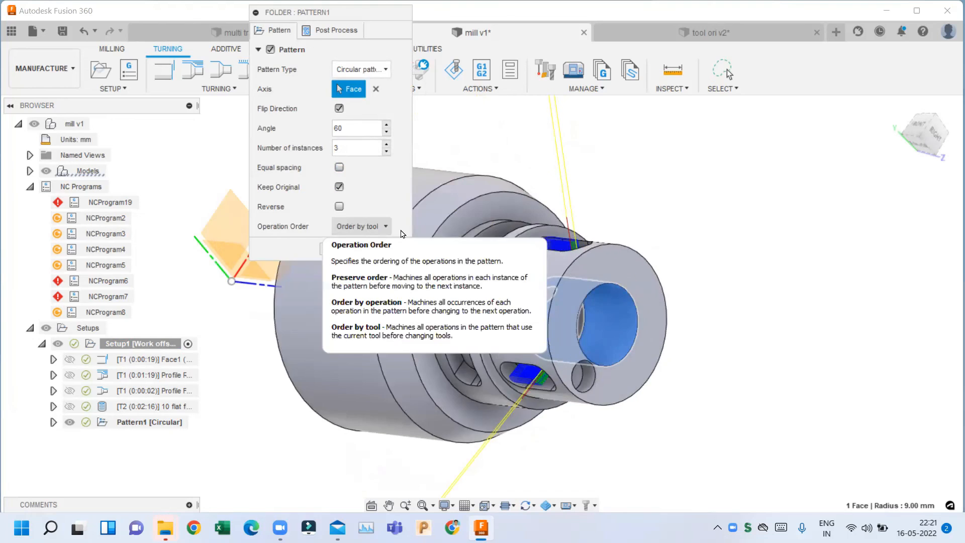
{"action": "scroll", "coordinate": [548, 254], "scroll_direction": "down", "scroll_amount": 5}
{"action": "middle_click_drag", "start_coordinate": [552, 282], "coordinate": [599, 286], "text": "shift"}
{"action": "scroll", "coordinate": [616, 284], "scroll_direction": "up", "scroll_amount": 3}
{"action": "middle_click_drag", "start_coordinate": [571, 216], "coordinate": [643, 210], "text": "shift"}
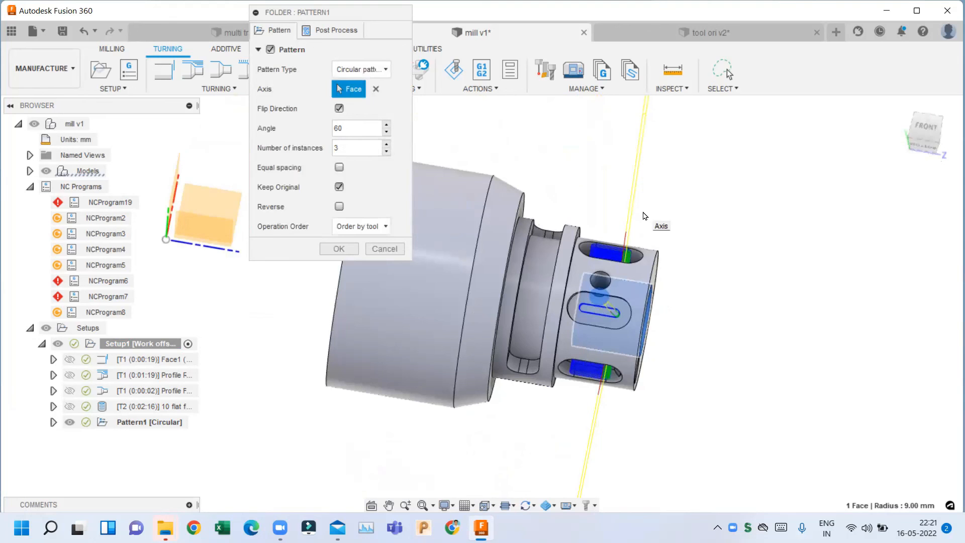